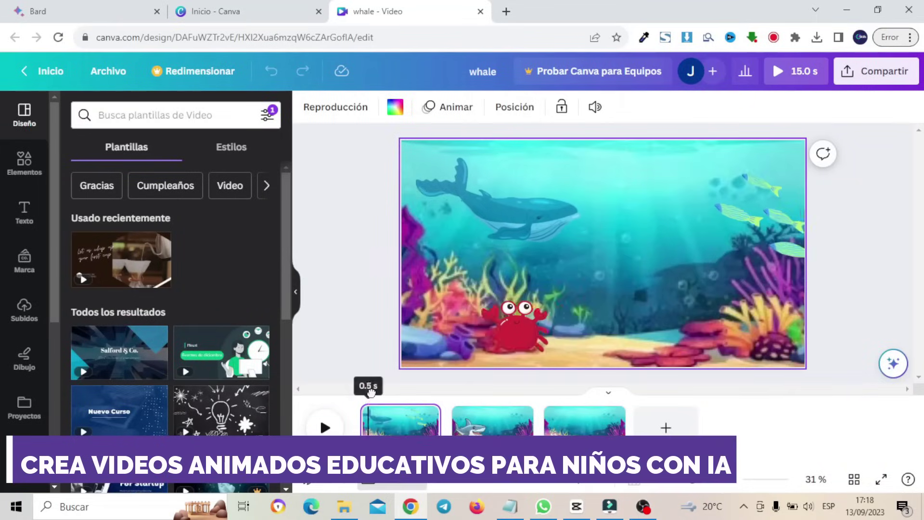
# Step: Review the animated elements and motion paths of the shark and the crab across the scenes of the whale video
pyautogui.moveTo(366, 395); pyautogui.dragTo(406, 397)
pyautogui.click(592, 258)
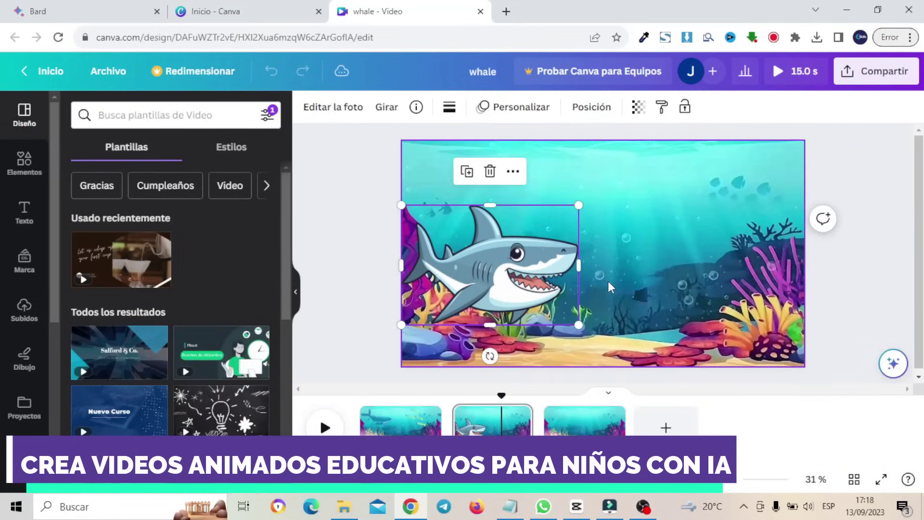
pyautogui.click(515, 106)
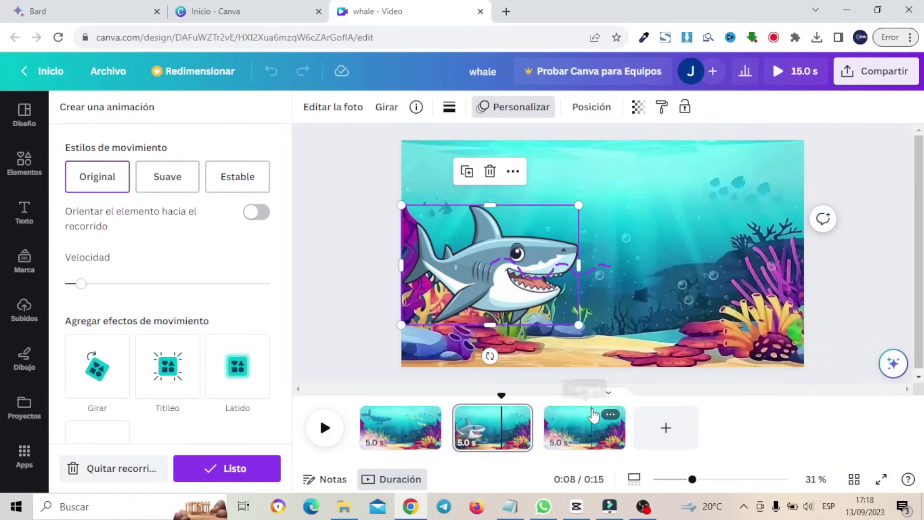
pyautogui.click(585, 427)
pyautogui.click(445, 106)
pyautogui.click(450, 310)
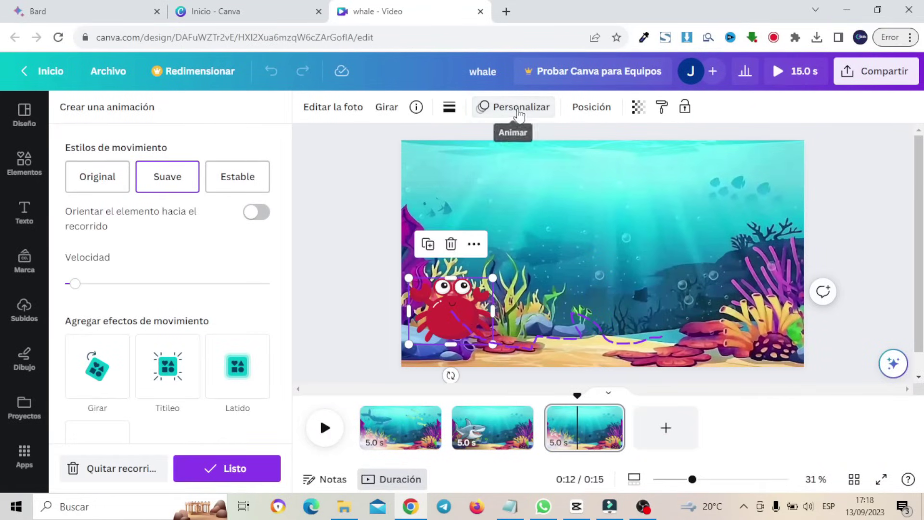
pyautogui.click(515, 111)
pyautogui.click(516, 111)
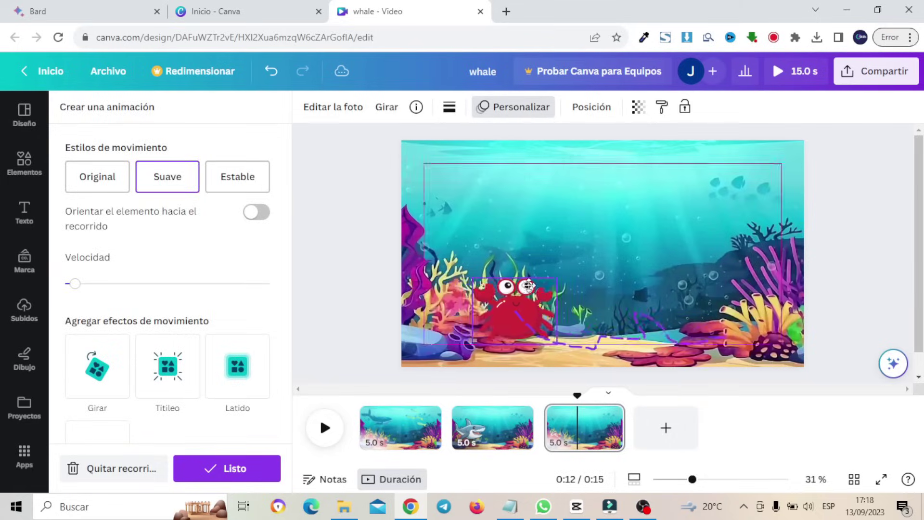
pyautogui.click(479, 447)
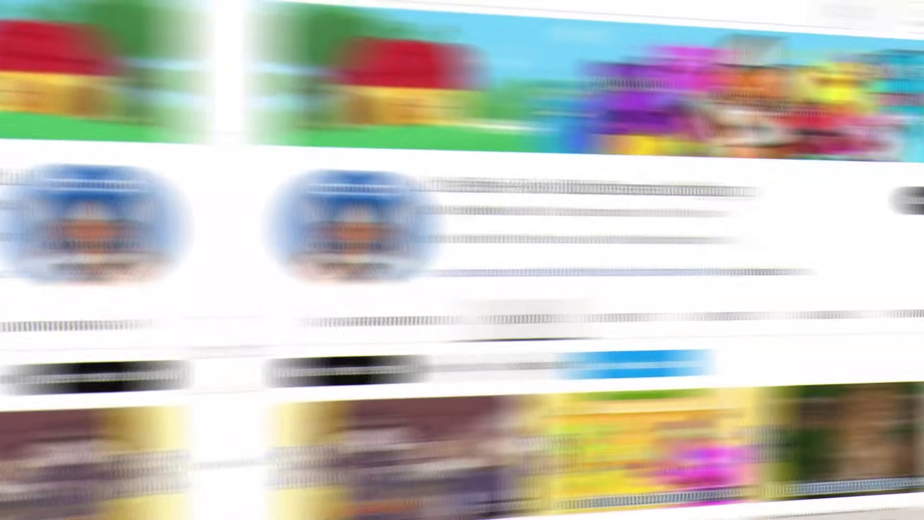
# Step: Browse the video list of the Little Fox YouTube channel for examples of educational children's content
pyautogui.scroll(-5, 462, 289)
pyautogui.scroll(-10, 462, 289)
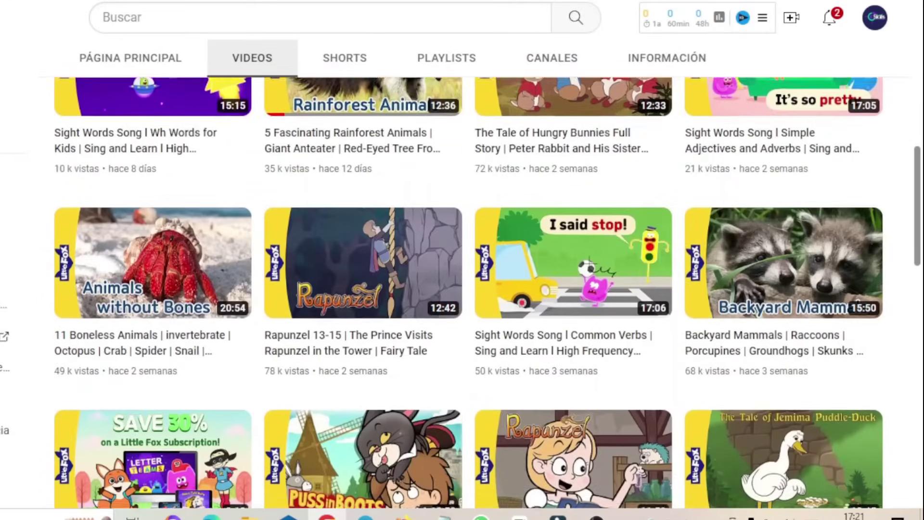
pyautogui.scroll(-10, 919, 302)
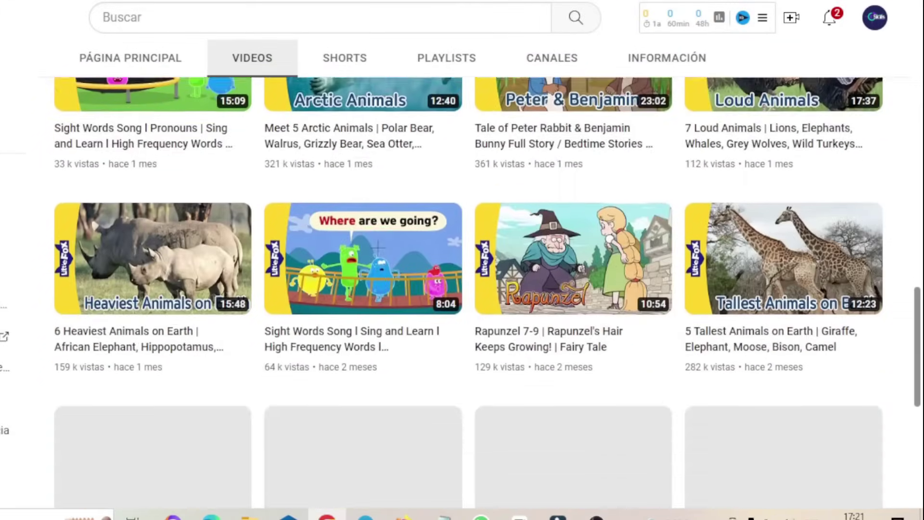
pyautogui.scroll(5, 919, 302)
pyautogui.scroll(2, 919, 303)
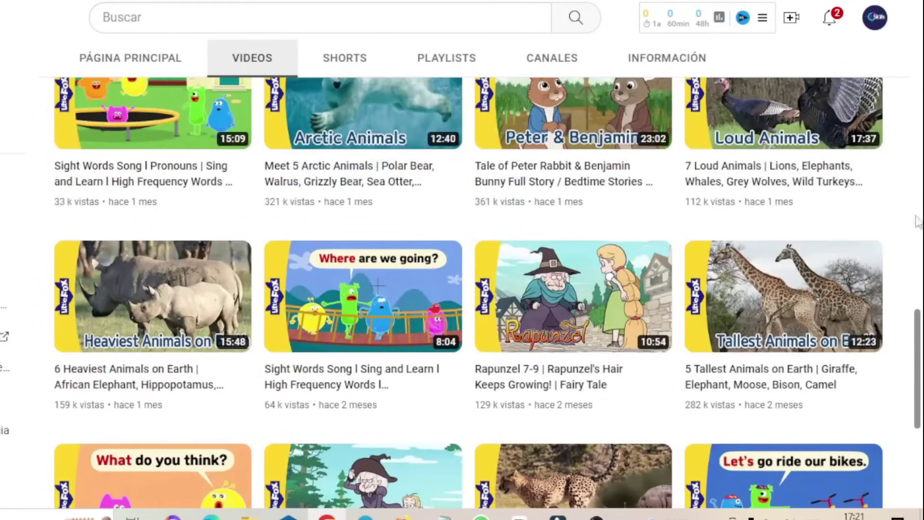
pyautogui.scroll(15, 919, 302)
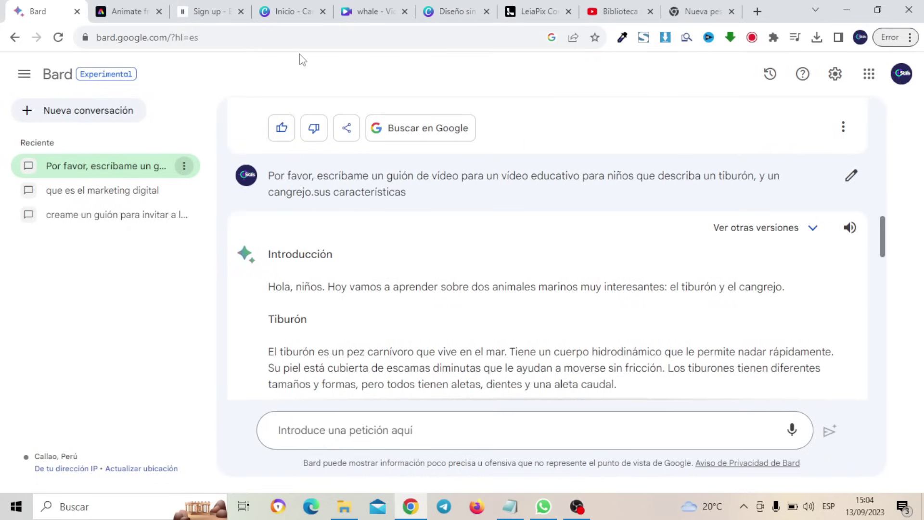
# Step: Review the finished material in Adobe Express, ElevenLabs, Bard, LeiaPix and Canva, and scrub through the assembled CapCut timeline
pyautogui.click(123, 6)
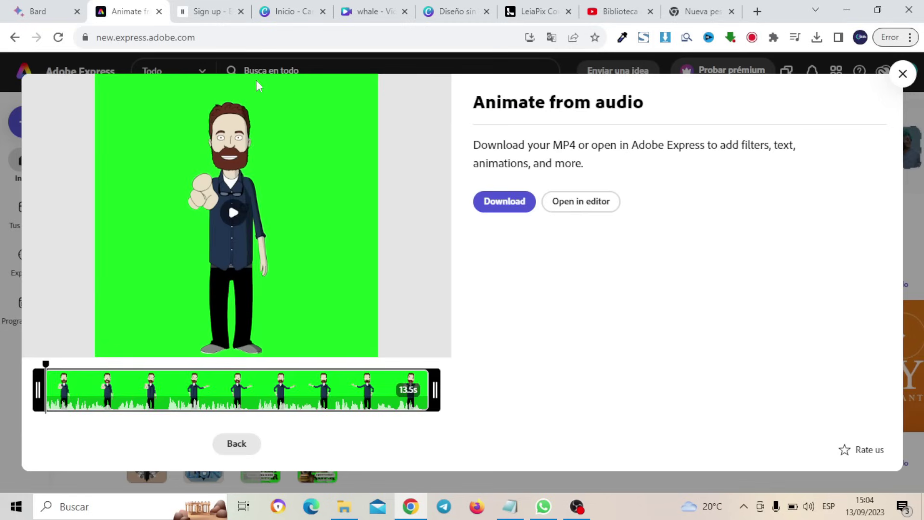
pyautogui.click(212, 11)
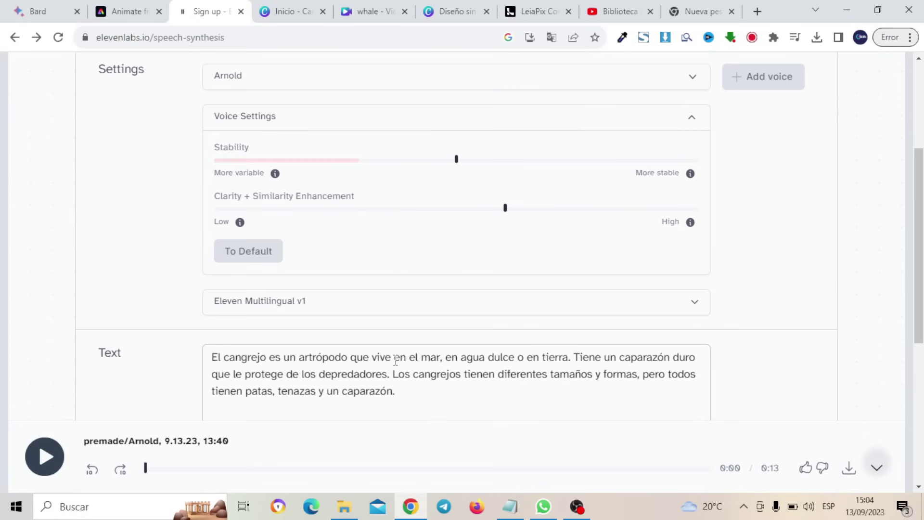
pyautogui.click(43, 4)
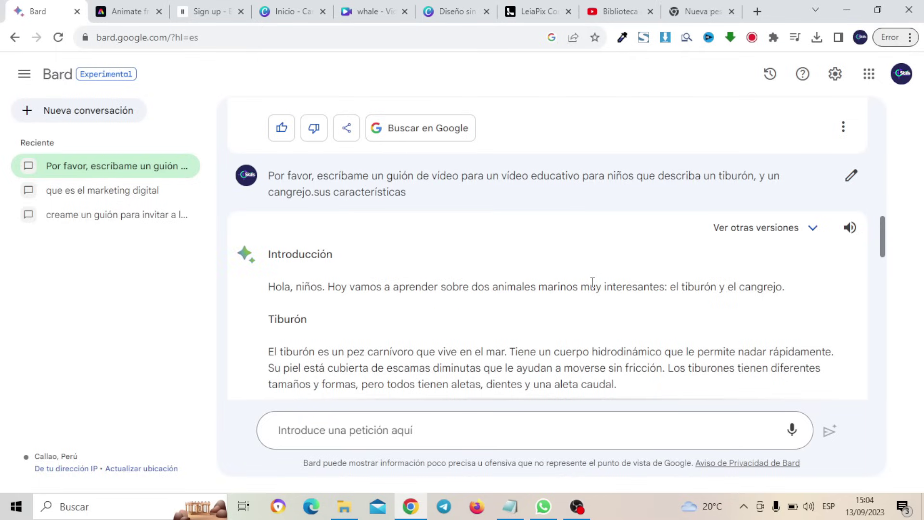
pyautogui.click(526, 7)
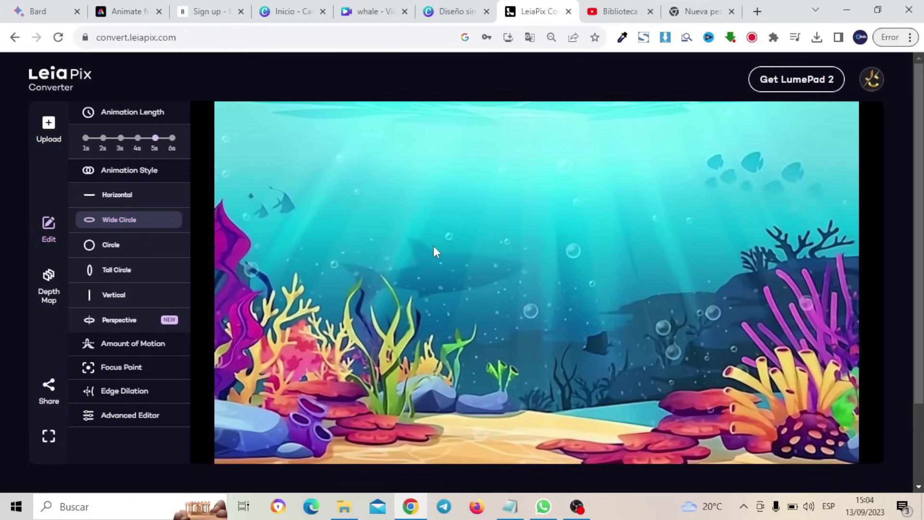
pyautogui.click(445, 6)
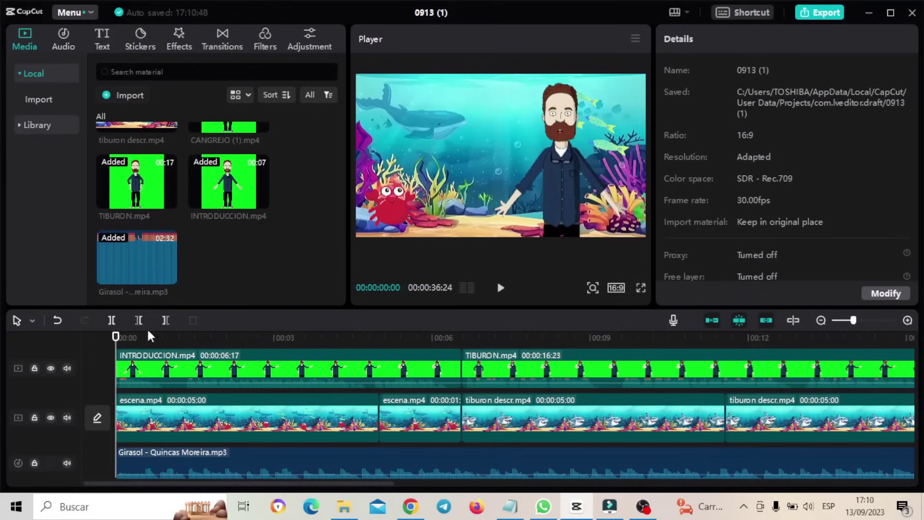
pyautogui.moveTo(117, 342); pyautogui.dragTo(876, 298)
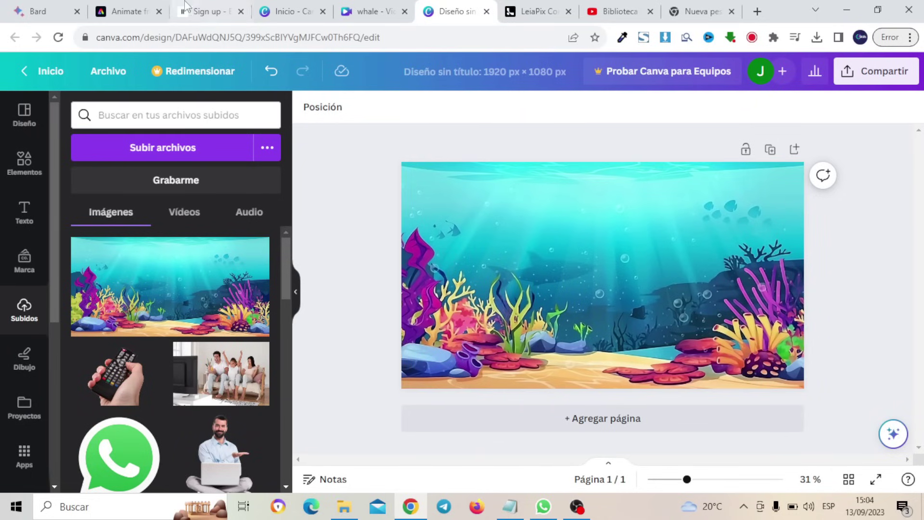
# Step: Close the old untitled design and create a new Canva design with the custom size 1920 × 1080 px
pyautogui.click(486, 11)
pyautogui.click(373, 11)
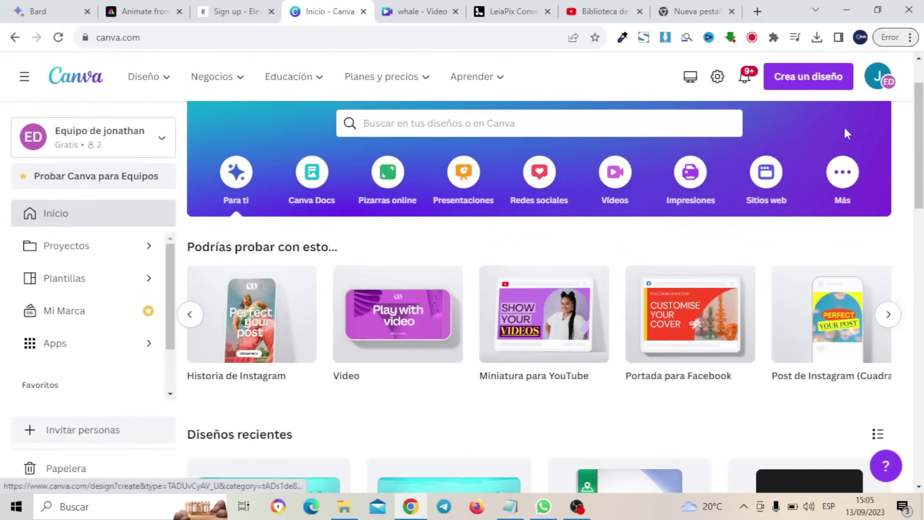
pyautogui.click(817, 81)
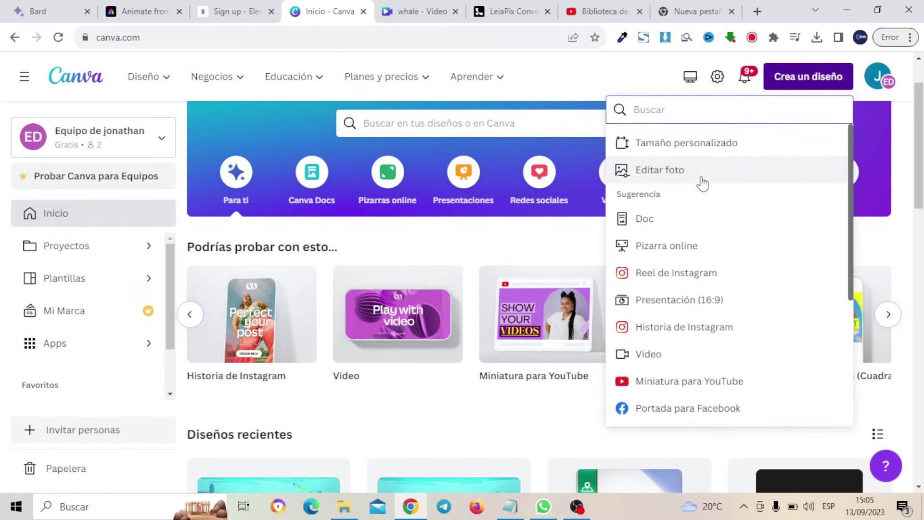
pyautogui.click(707, 152)
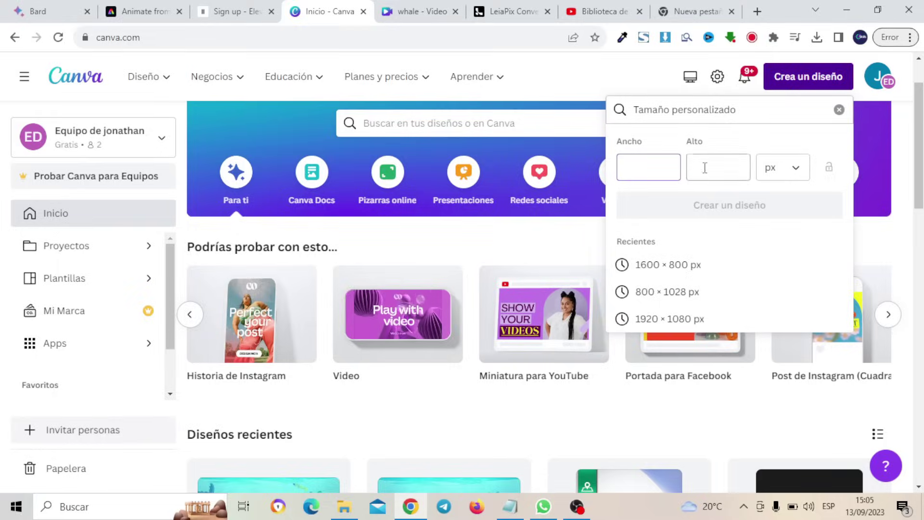
pyautogui.click(695, 330)
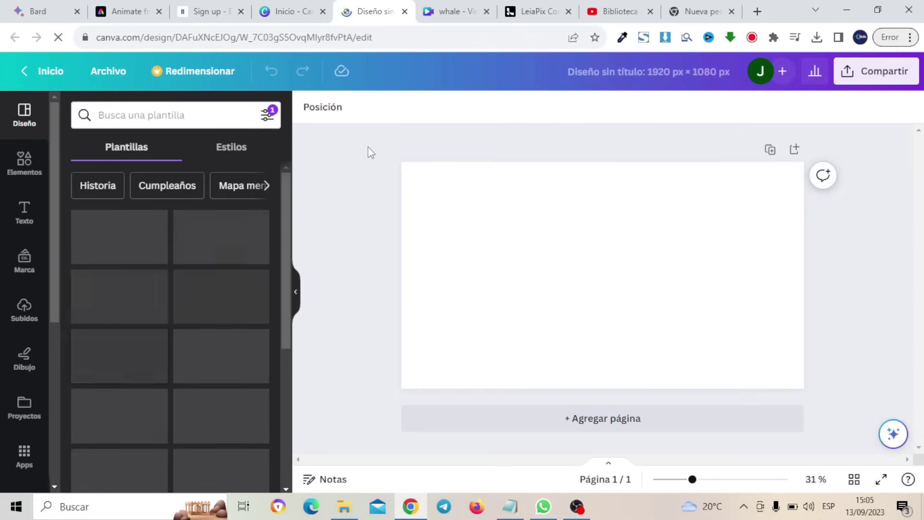
# Step: Search the elements library for "ocean background" and show all graphics results
pyautogui.click(133, 113)
pyautogui.click(18, 175)
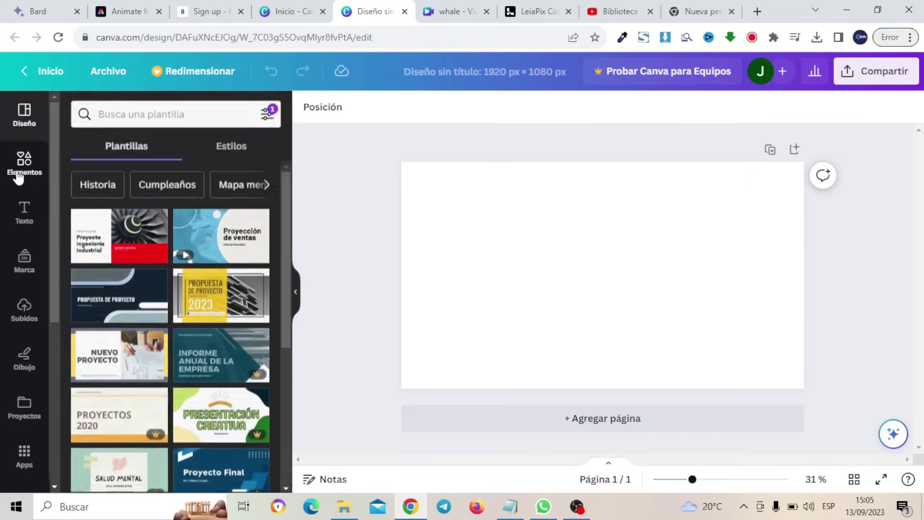
pyautogui.click(156, 113)
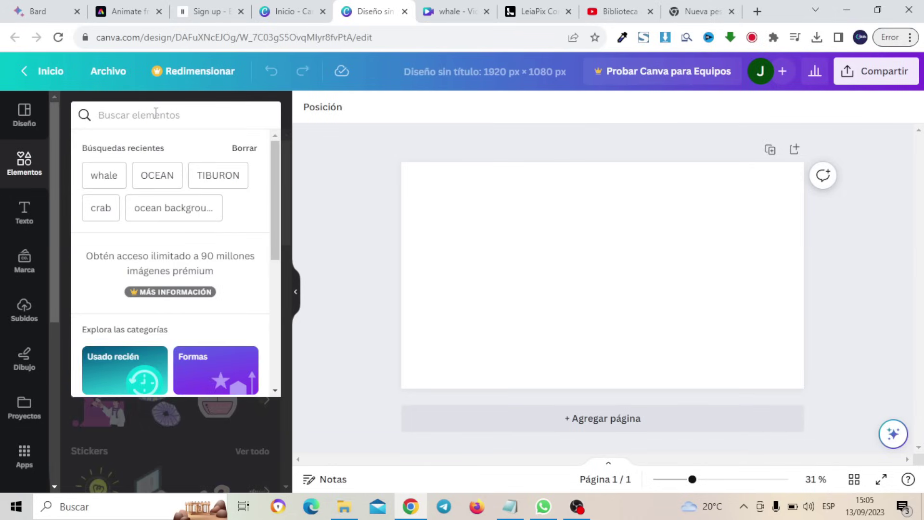
pyautogui.write('OCEAN')
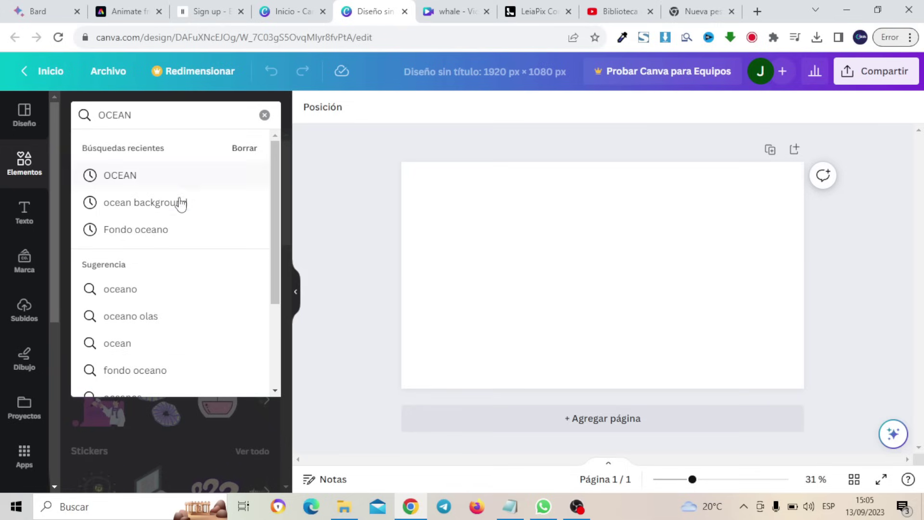
pyautogui.click(181, 203)
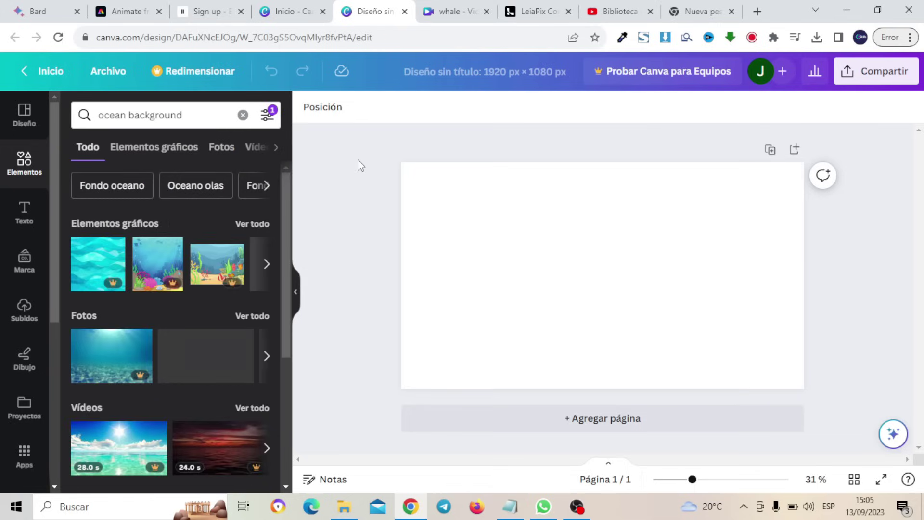
pyautogui.click(253, 226)
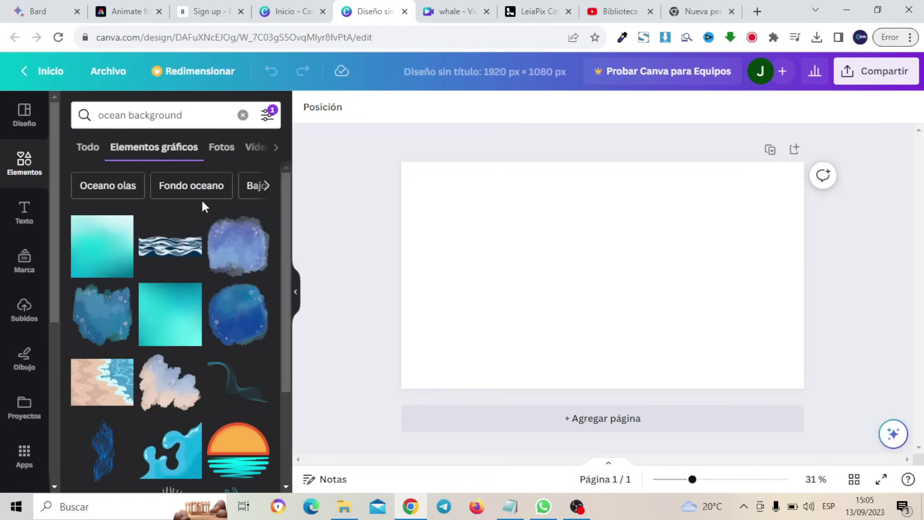
# Step: Try the premium seabed graphic with seaweed and corals on the page and delete it
pyautogui.moveTo(284, 231); pyautogui.dragTo(279, 445)
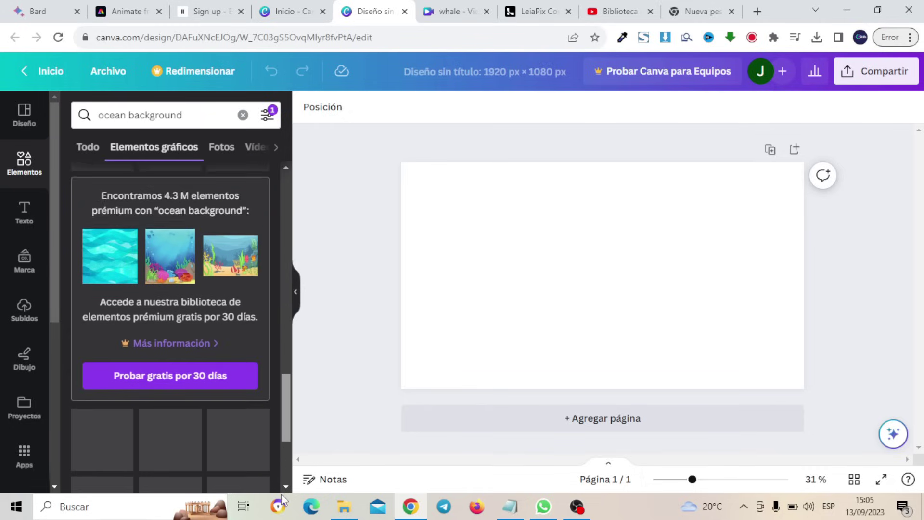
pyautogui.moveTo(282, 494)
pyautogui.mouseDown()
pyautogui.moveTo(283, 507)
pyautogui.moveTo(284, 487)
pyautogui.mouseUp()
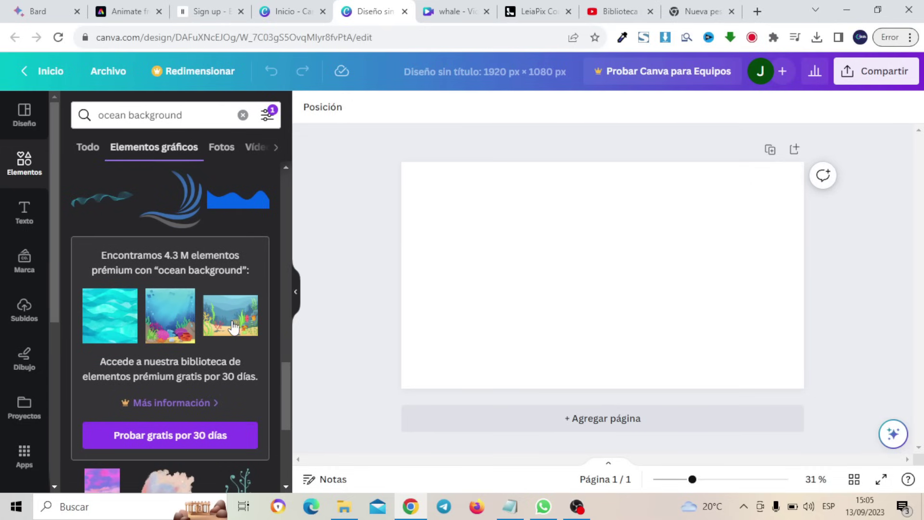
pyautogui.click(232, 328)
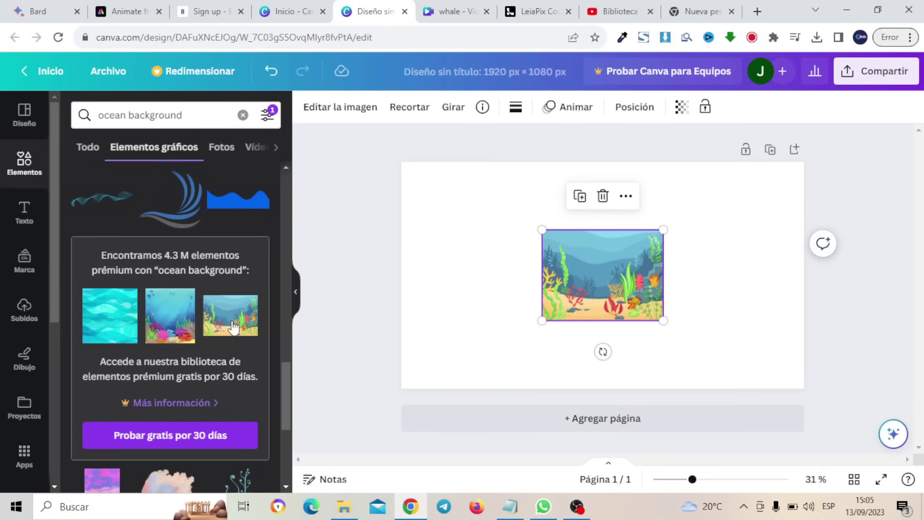
pyautogui.click(604, 201)
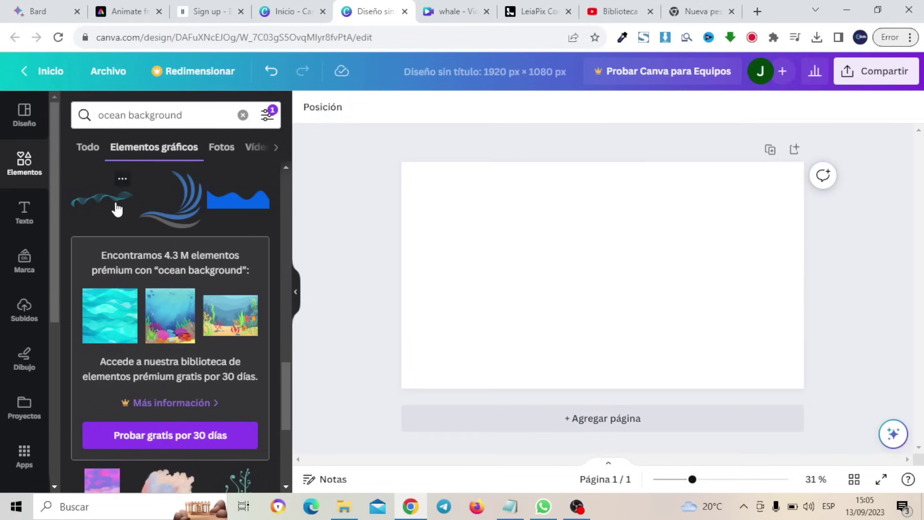
# Step: Insert the underwater coral reef image from the uploaded images into the blank page
pyautogui.click(19, 318)
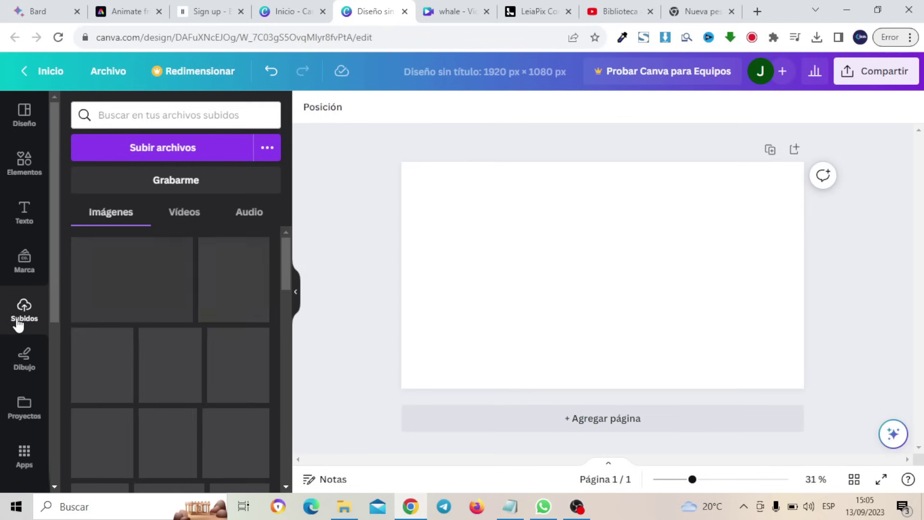
pyautogui.moveTo(283, 258); pyautogui.dragTo(278, 316)
pyautogui.click(204, 313)
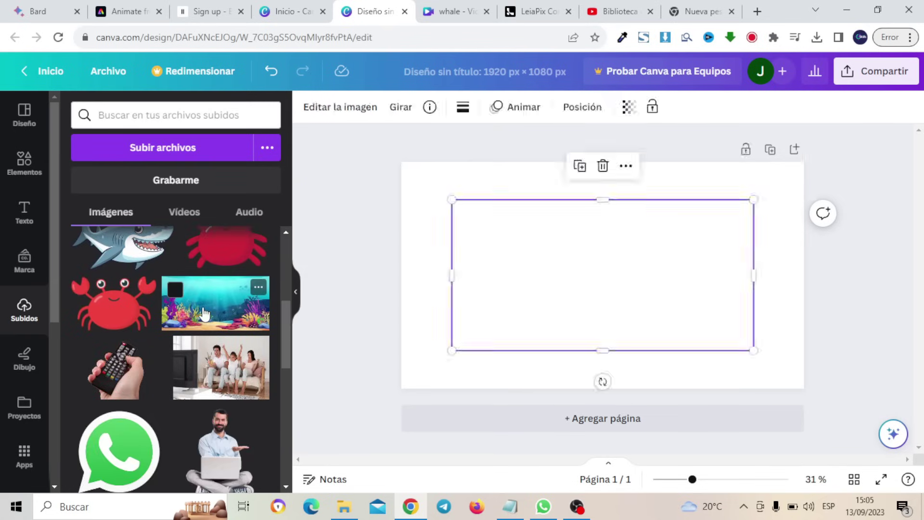
# Step: Align the reef image with the page corner, enlarge it to cover the whole page, and shift it to centre the scene
pyautogui.moveTo(648, 299); pyautogui.dragTo(609, 268)
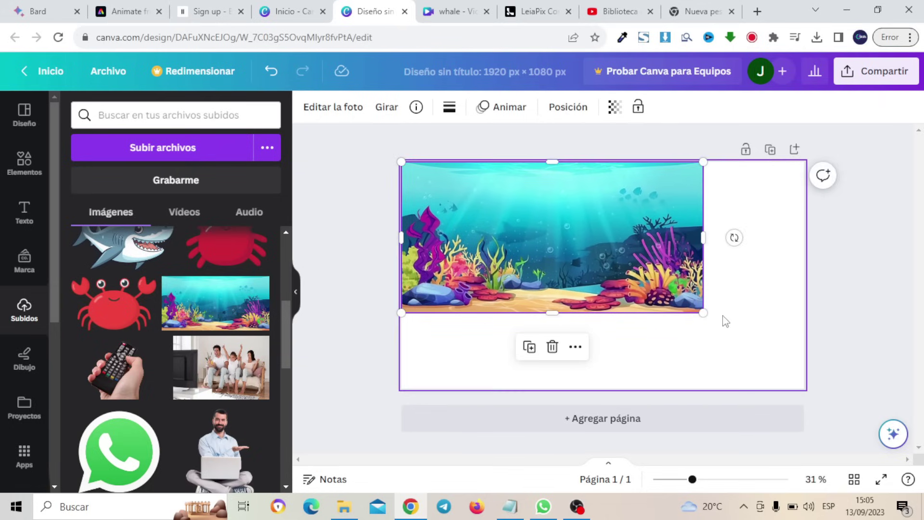
pyautogui.moveTo(704, 313); pyautogui.dragTo(848, 403)
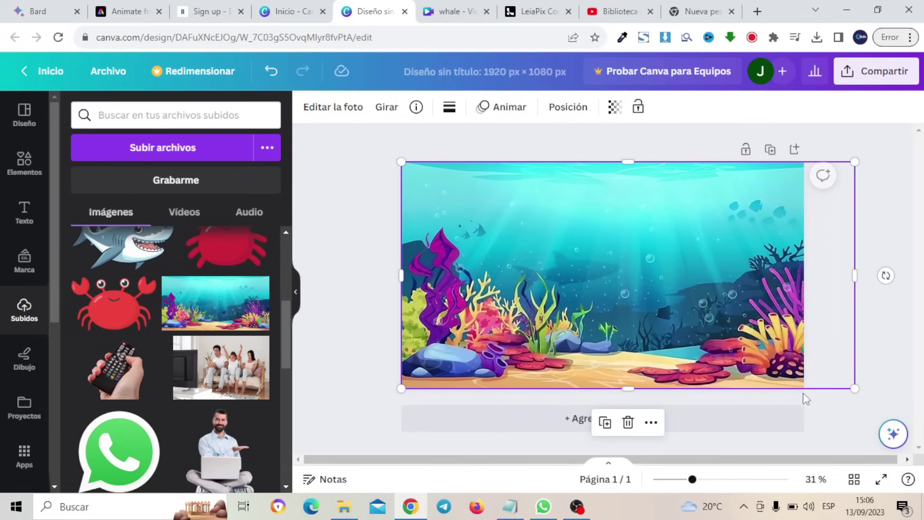
pyautogui.moveTo(687, 312); pyautogui.dragTo(654, 305)
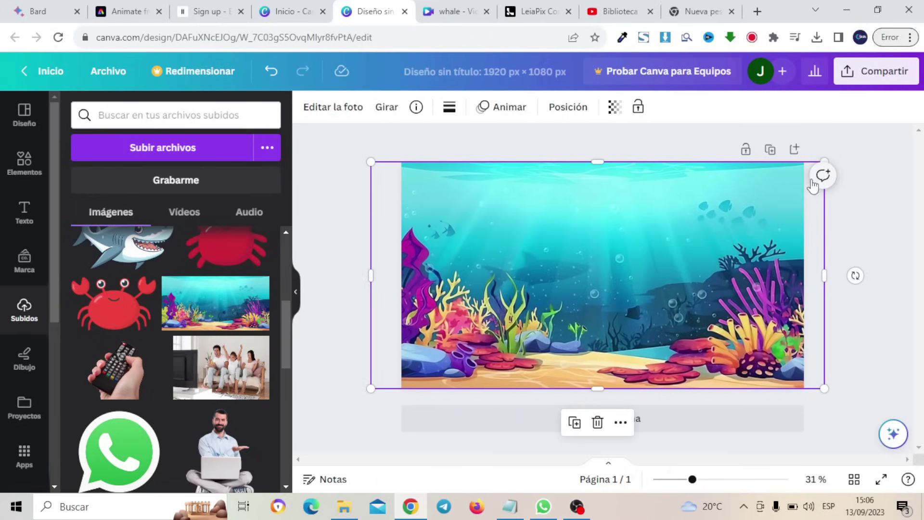
pyautogui.moveTo(825, 159)
pyautogui.mouseDown()
pyautogui.moveTo(807, 170)
pyautogui.moveTo(822, 159)
pyautogui.mouseUp()
pyautogui.click(885, 215)
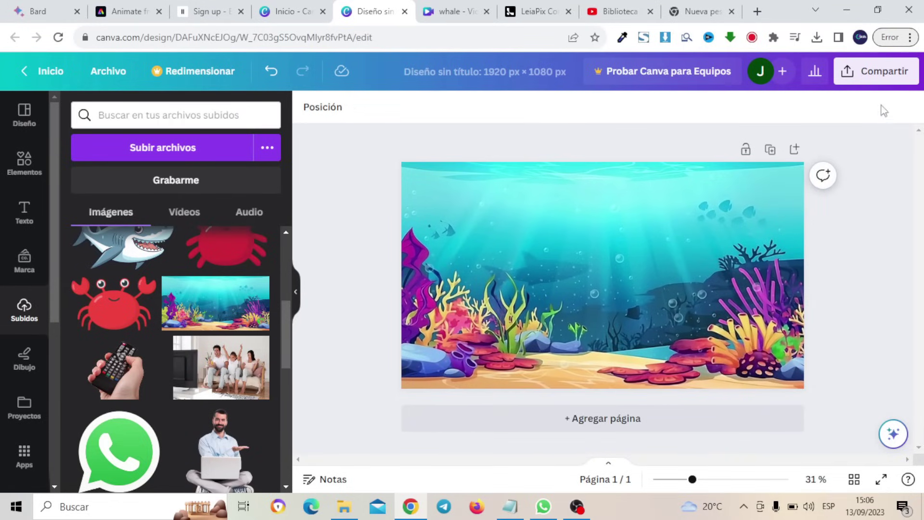
# Step: Download the underwater background design as a PNG at 1,920 × 1,080 px and dismiss the completion notice
pyautogui.click(892, 76)
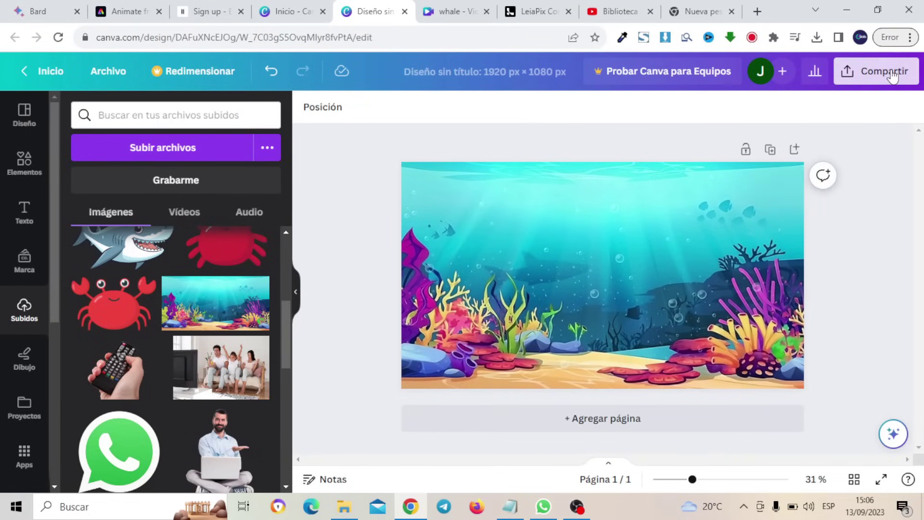
pyautogui.click(830, 414)
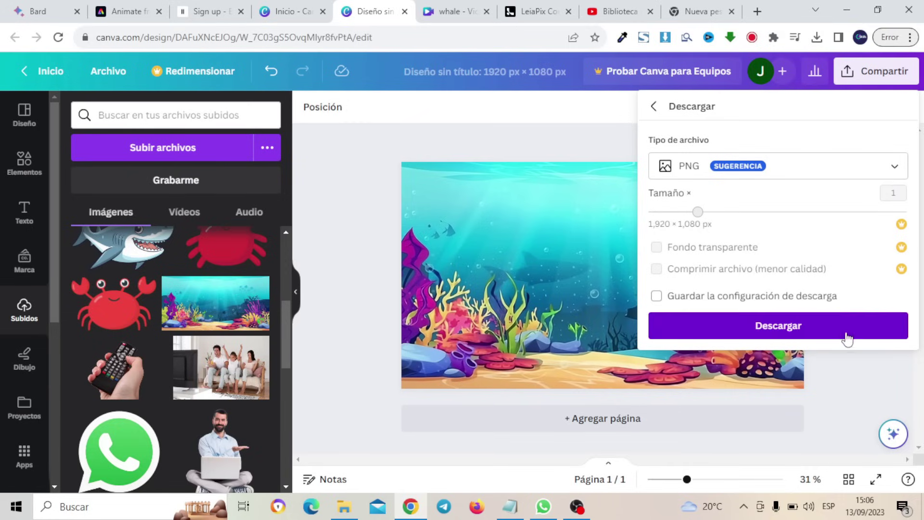
pyautogui.click(846, 339)
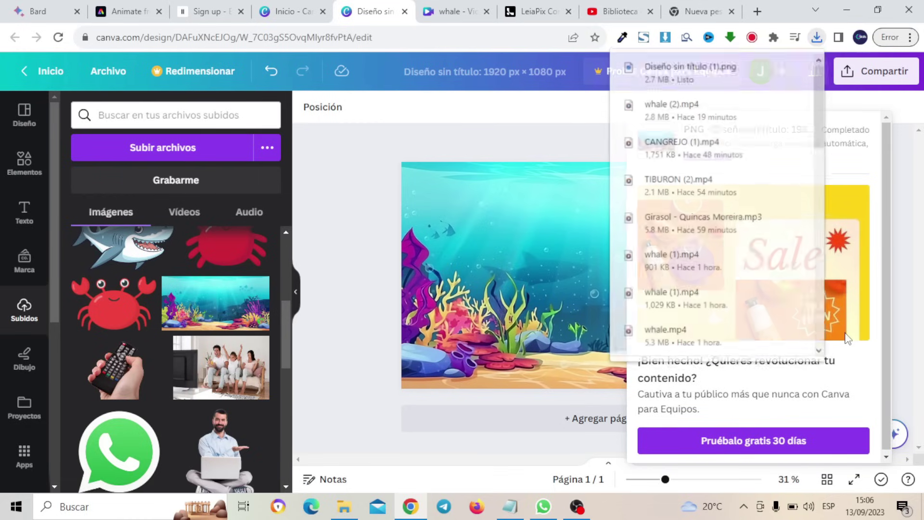
pyautogui.click(909, 156)
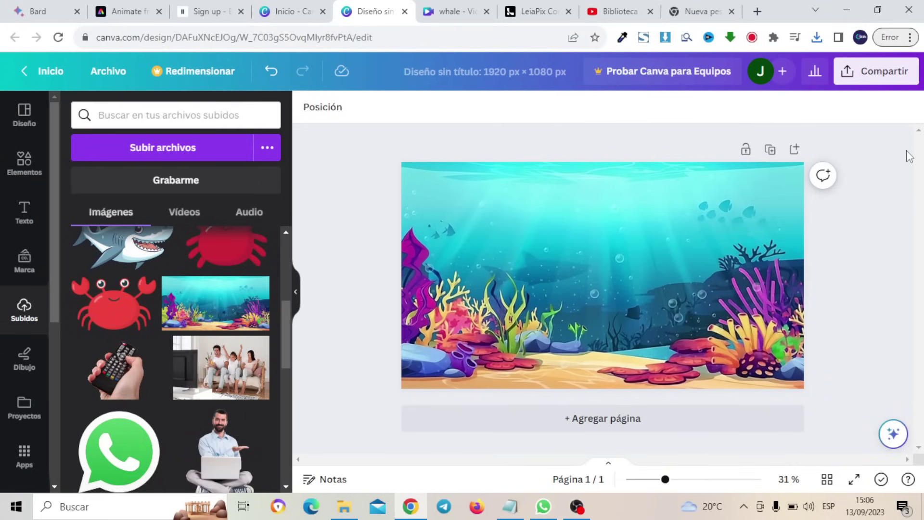
# Step: Switch to LeiaPix Converter, sign out of the current account, and dismiss the translation and Lume Pad pop-ups
pyautogui.click(540, 11)
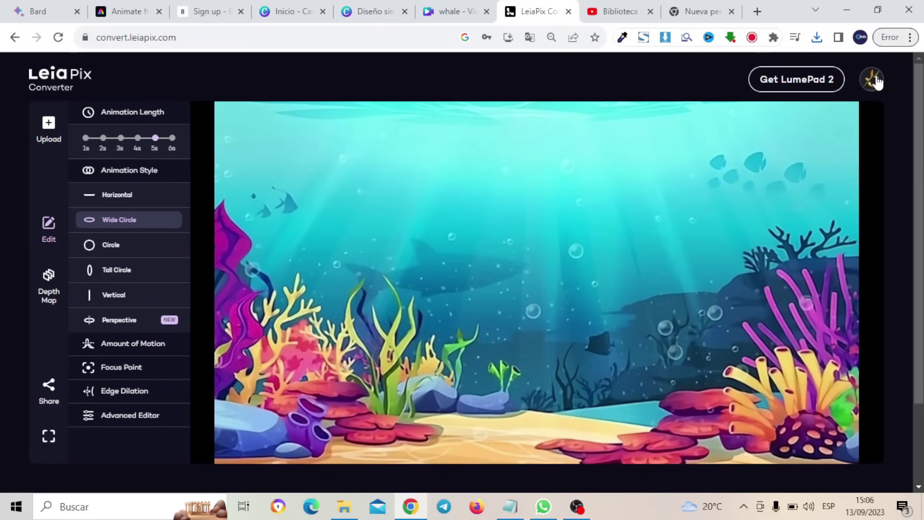
pyautogui.click(876, 82)
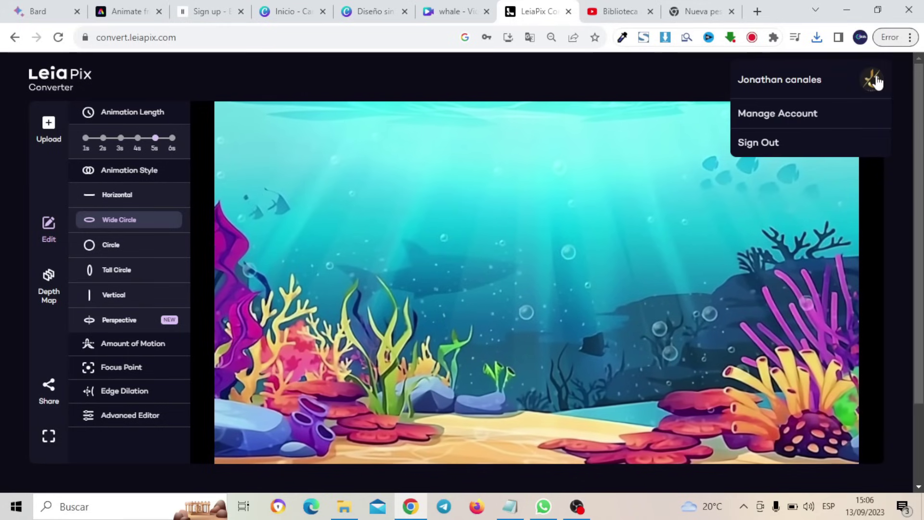
pyautogui.click(779, 144)
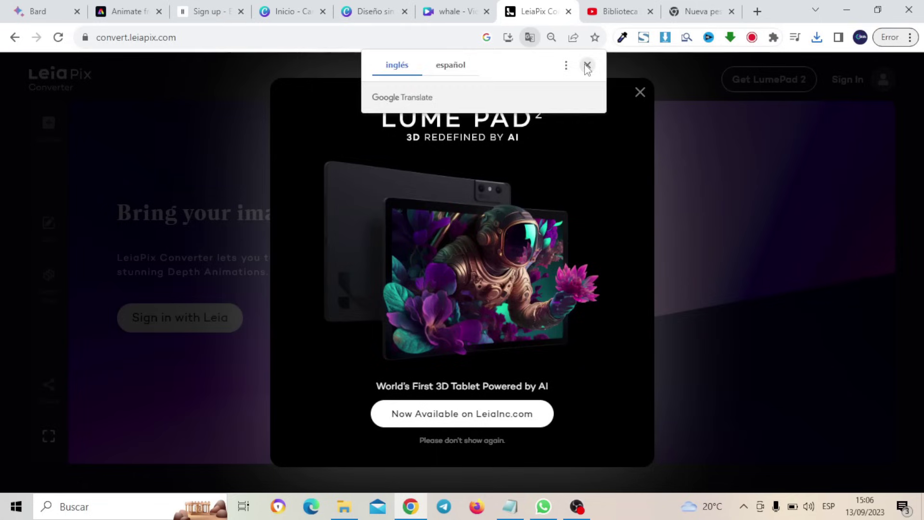
pyautogui.click(587, 66)
pyautogui.click(640, 92)
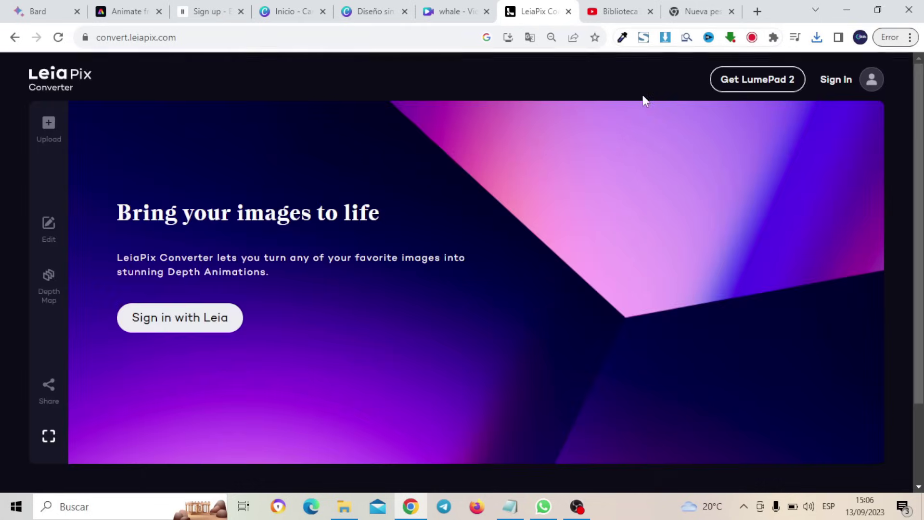
# Step: Sign in to LeiaPix with Google and accept the Leia account's privacy policy and terms
pyautogui.click(200, 318)
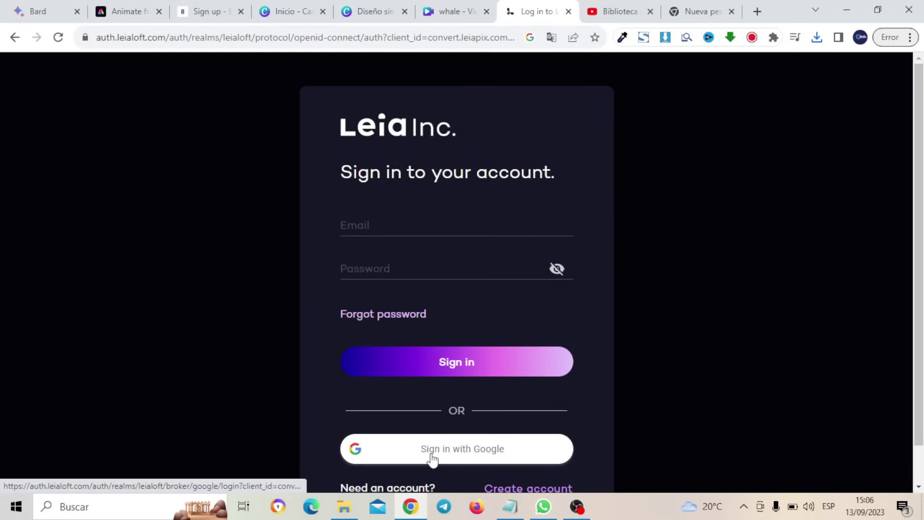
pyautogui.click(432, 457)
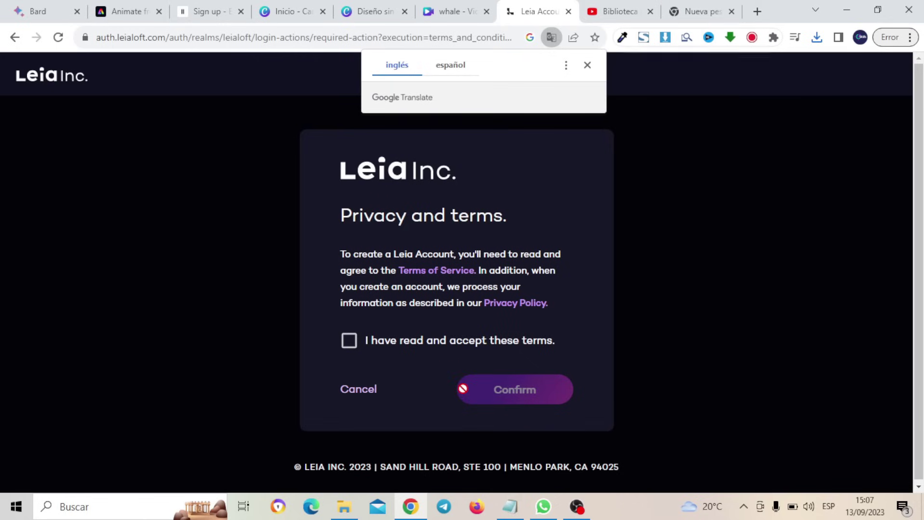
pyautogui.click(588, 65)
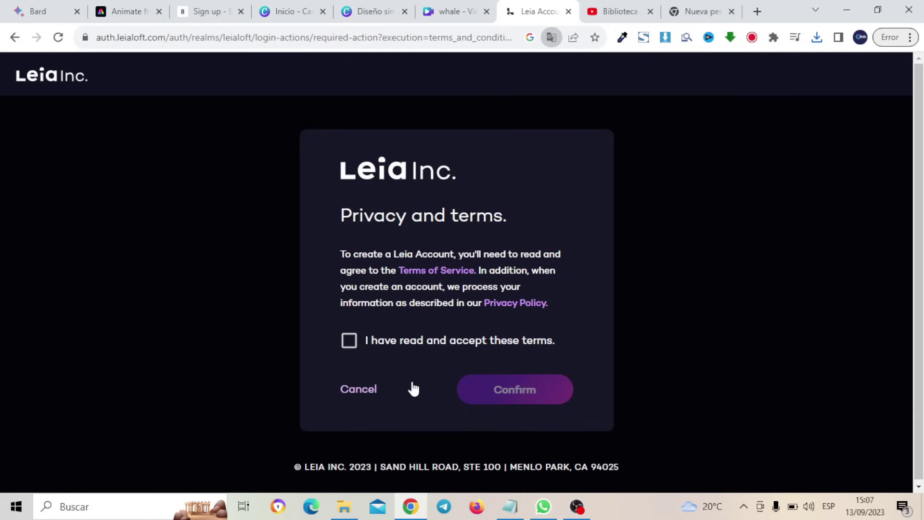
pyautogui.click(350, 343)
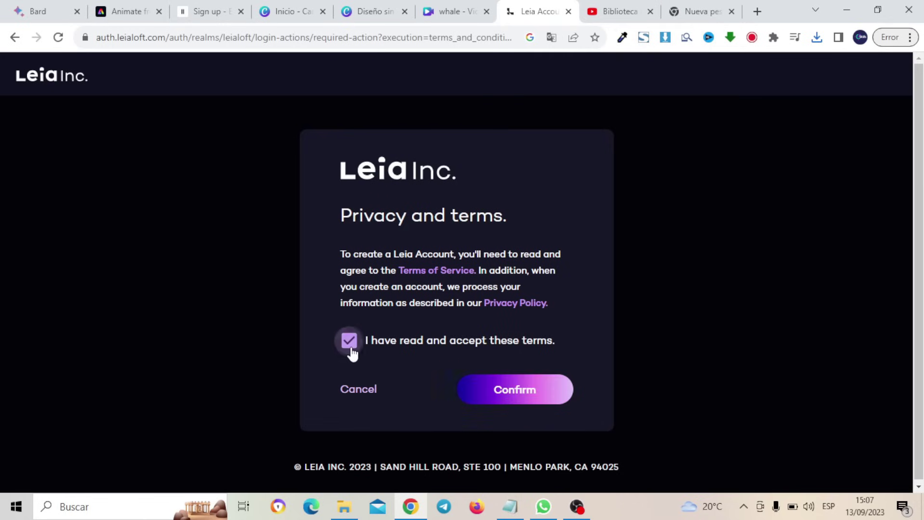
pyautogui.click(532, 396)
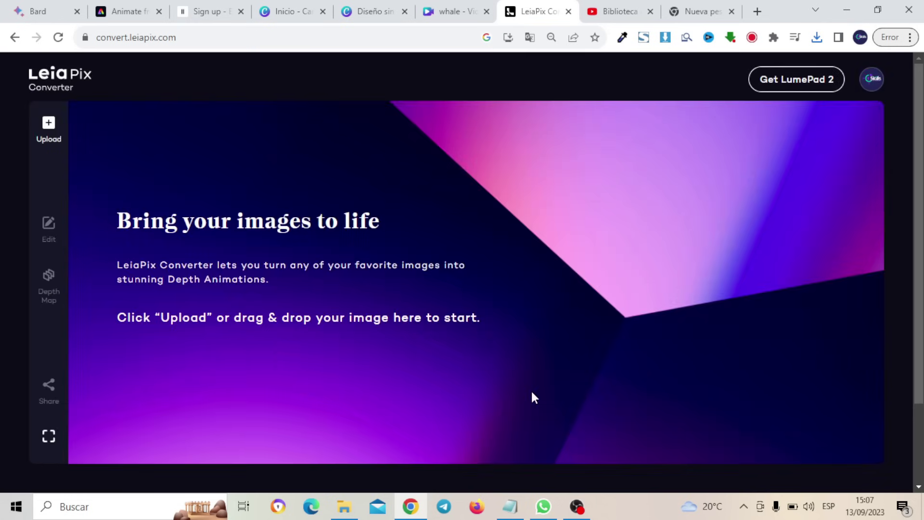
# Step: Upload the image "Diseño sin título (1)" from the Descargas folder to LeiaPix Converter
pyautogui.click(49, 129)
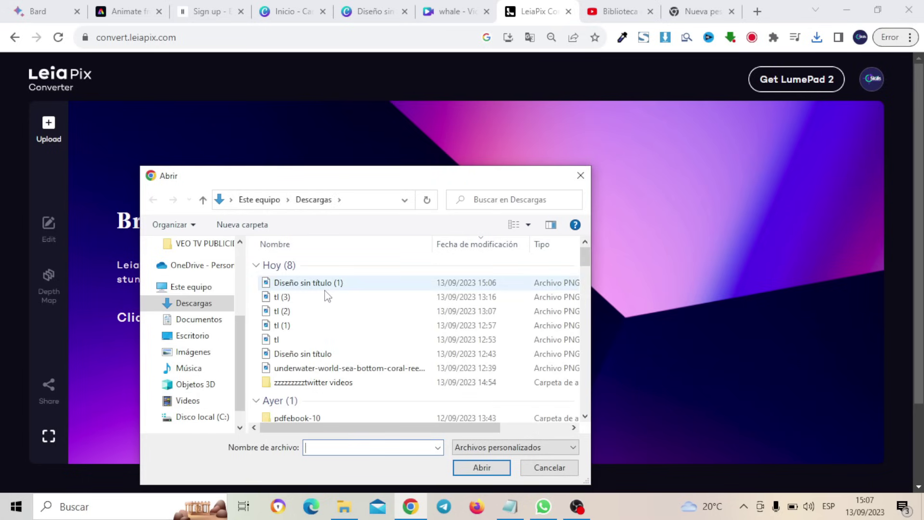
pyautogui.click(319, 285)
pyautogui.click(482, 467)
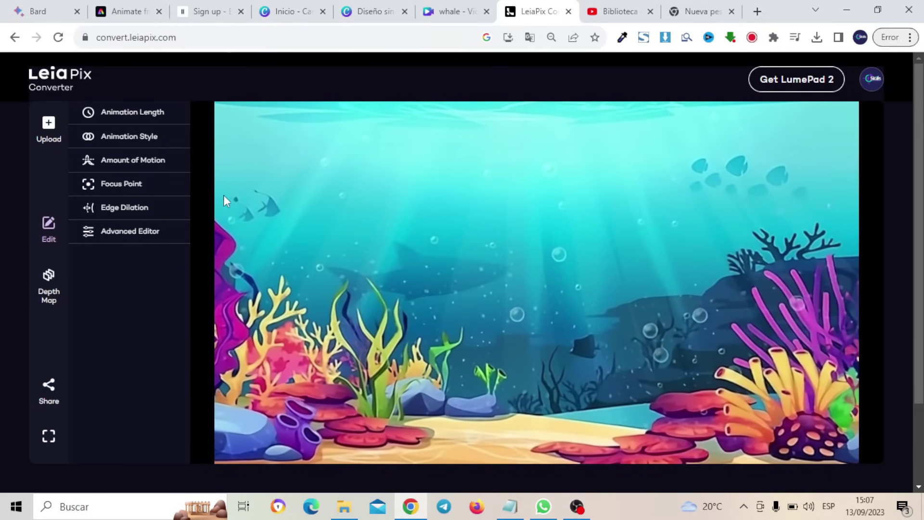
# Step: Set the reef animation's length to 6 s and its animation style to Wide Circle
pyautogui.click(131, 115)
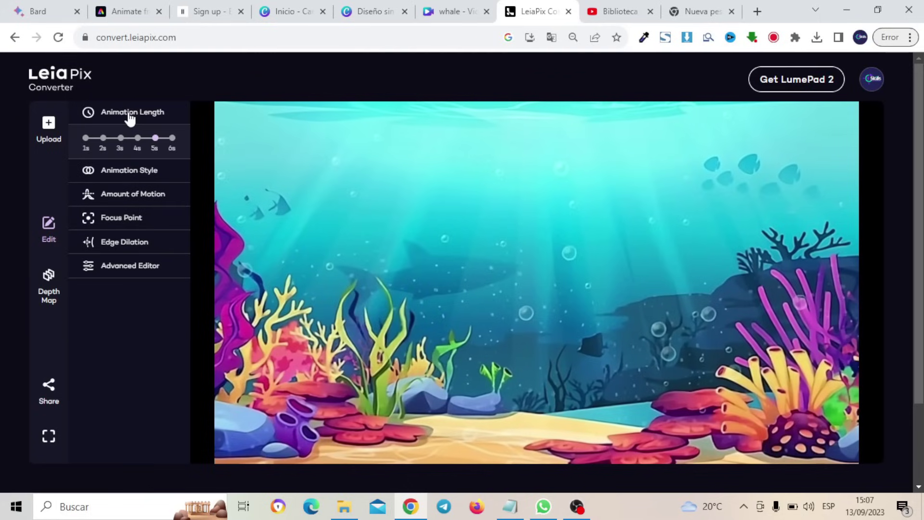
pyautogui.click(172, 139)
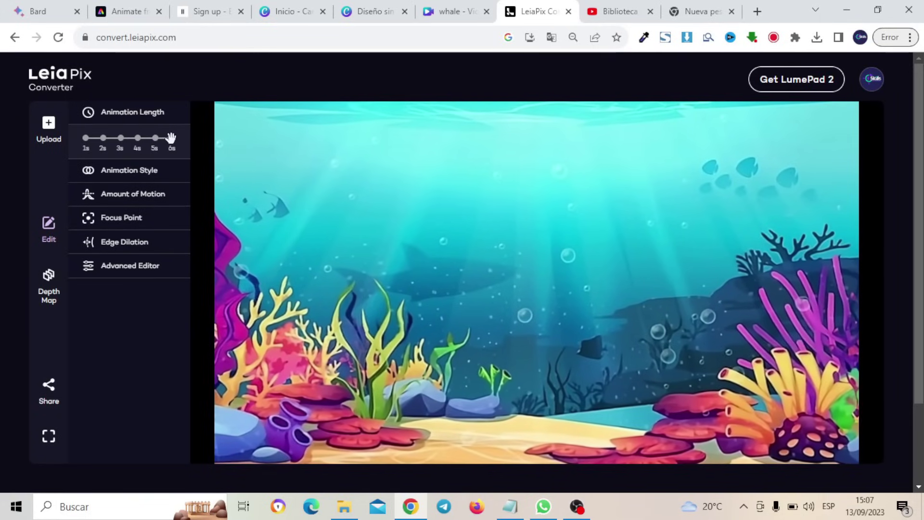
pyautogui.click(143, 173)
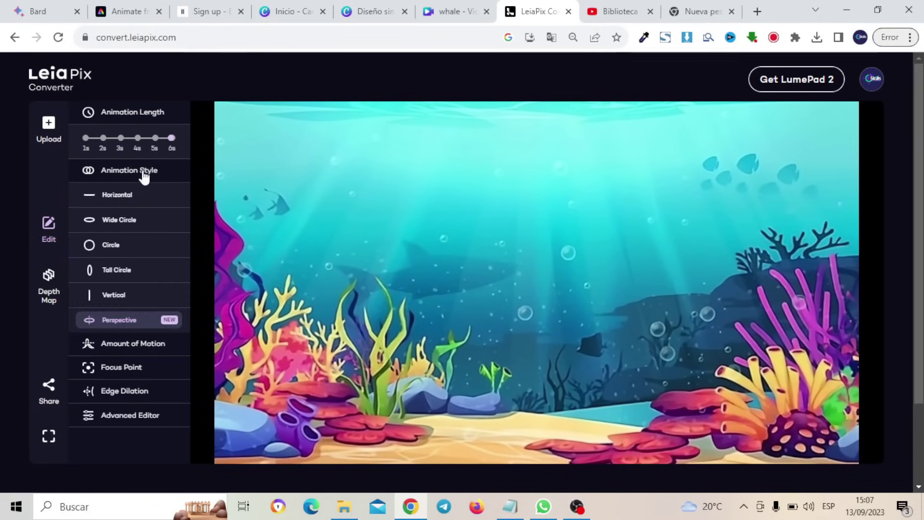
pyautogui.click(121, 228)
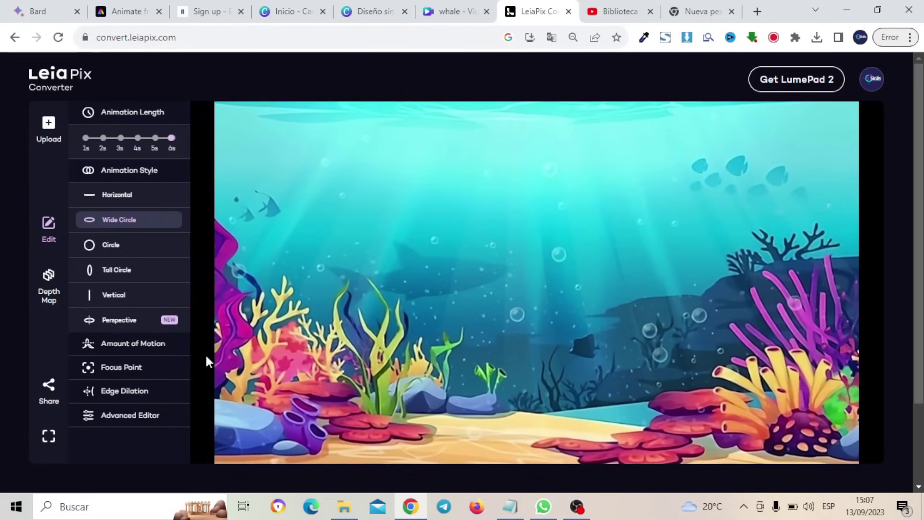
# Step: Export the reef depth animation as MP4, save it to the device, and close the sharing dialog
pyautogui.click(50, 401)
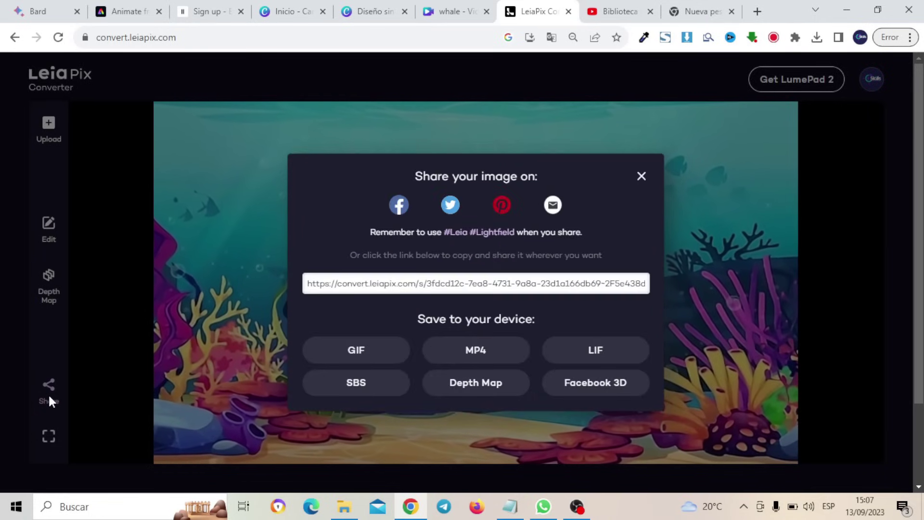
pyautogui.click(473, 355)
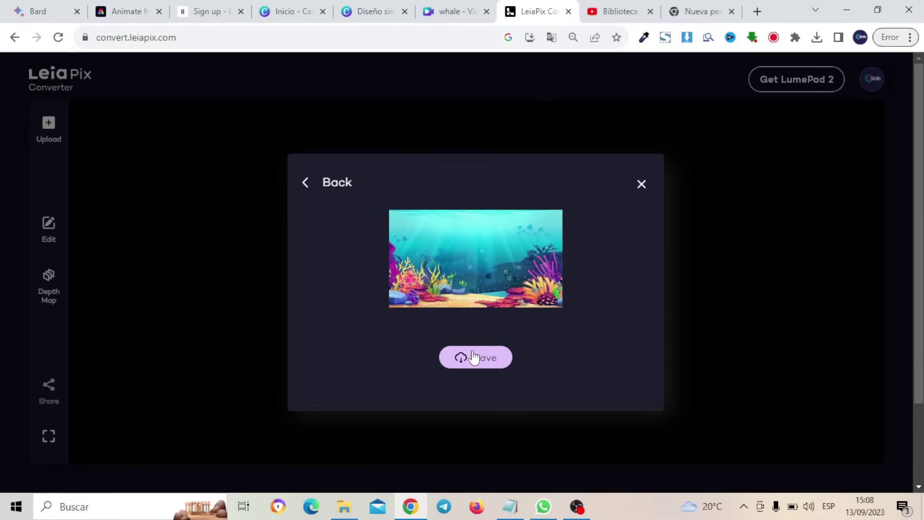
pyautogui.click(491, 361)
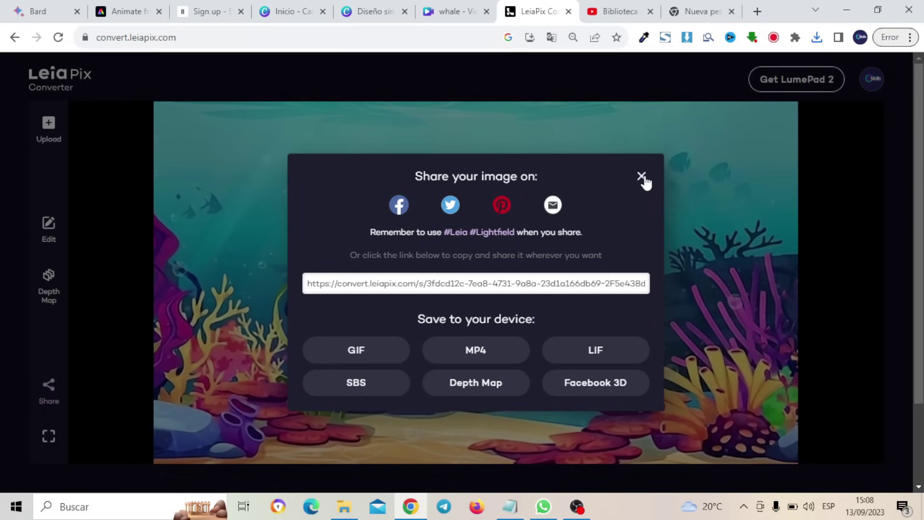
pyautogui.click(641, 176)
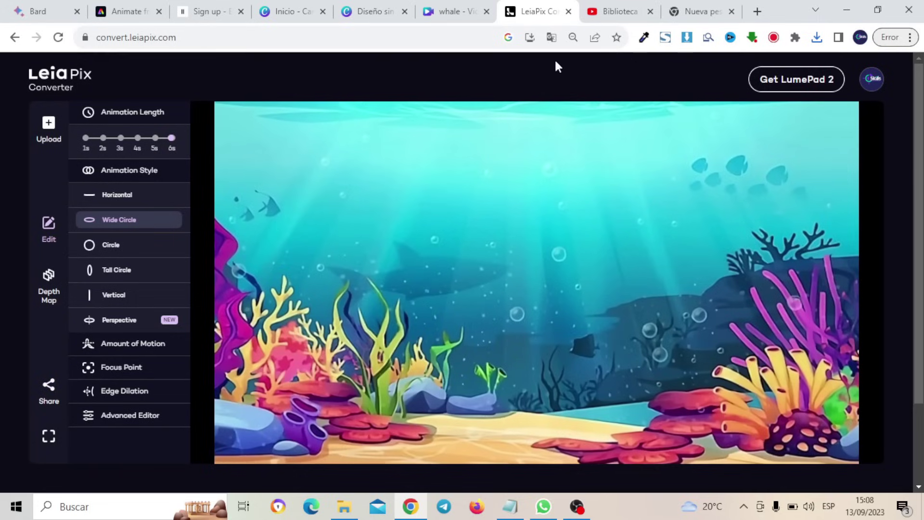
# Step: Try the LeiaPix page at 100 % browser zoom and return it to 90 %
pyautogui.click(911, 38)
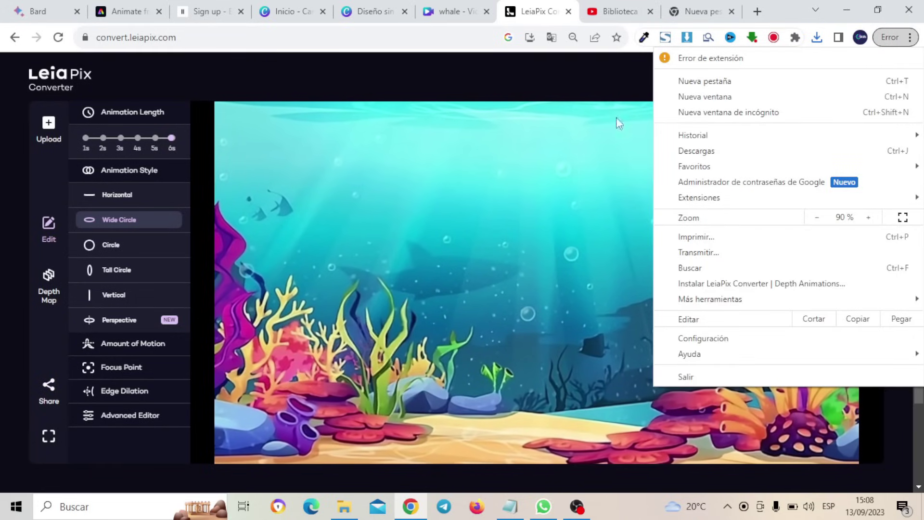
pyautogui.click(862, 219)
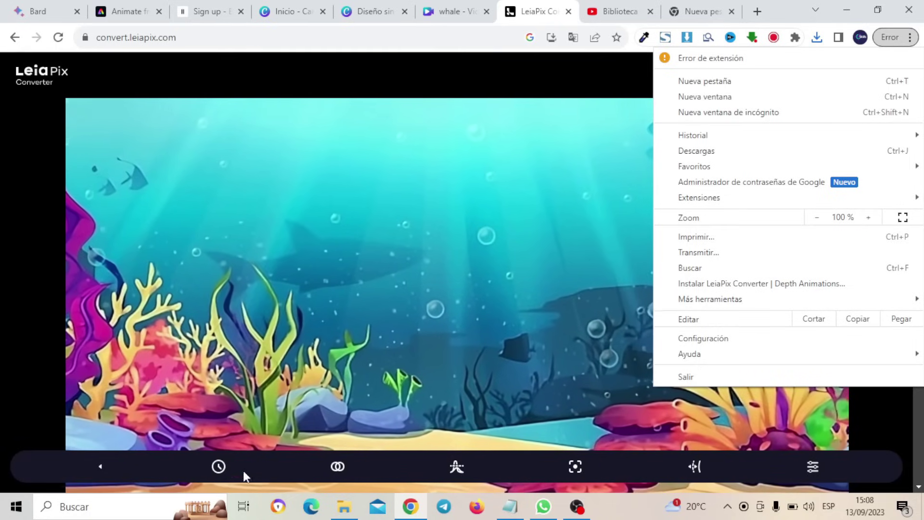
pyautogui.click(818, 219)
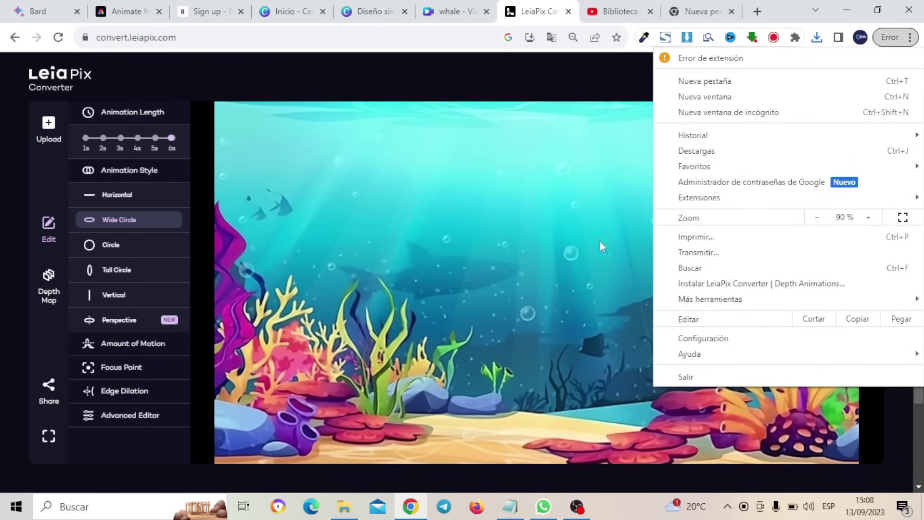
pyautogui.click(903, 422)
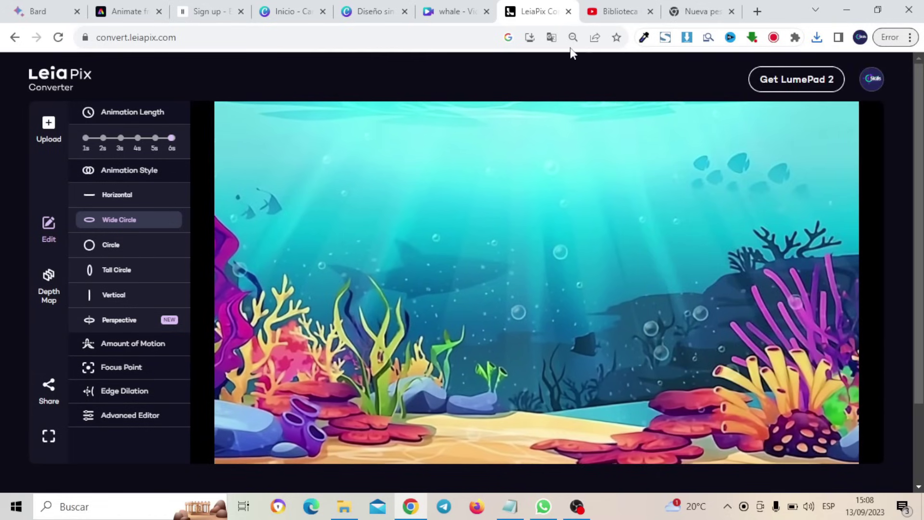
# Step: Close the LeiaPix page and review the children's video script about the shark and crab in Bard
pyautogui.click(569, 11)
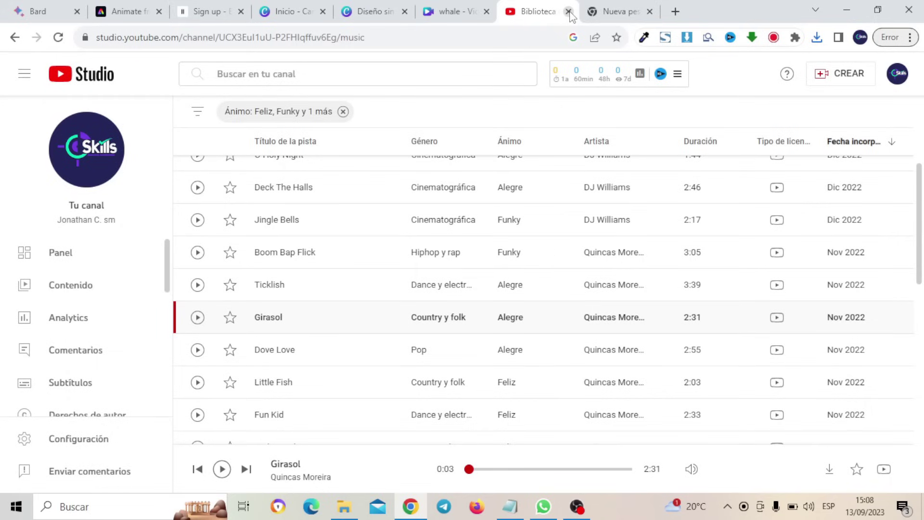
pyautogui.click(53, 6)
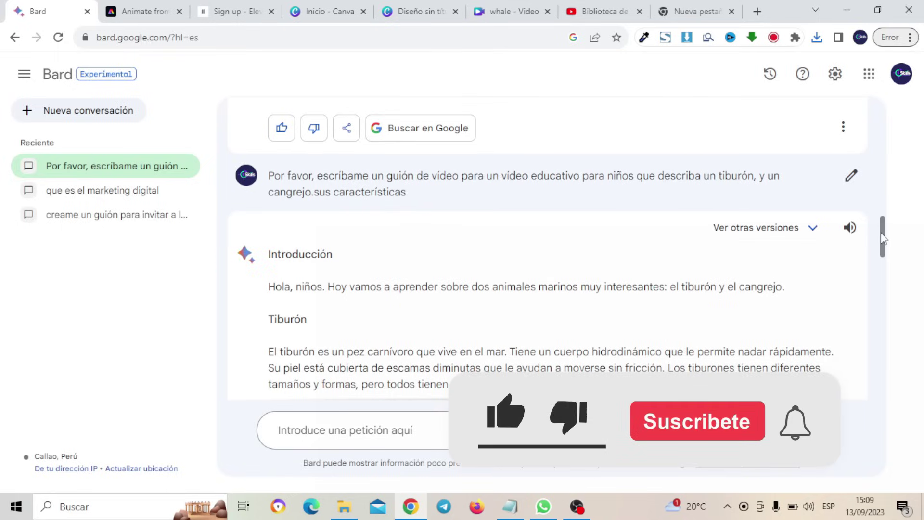
pyautogui.moveTo(882, 238); pyautogui.dragTo(883, 248)
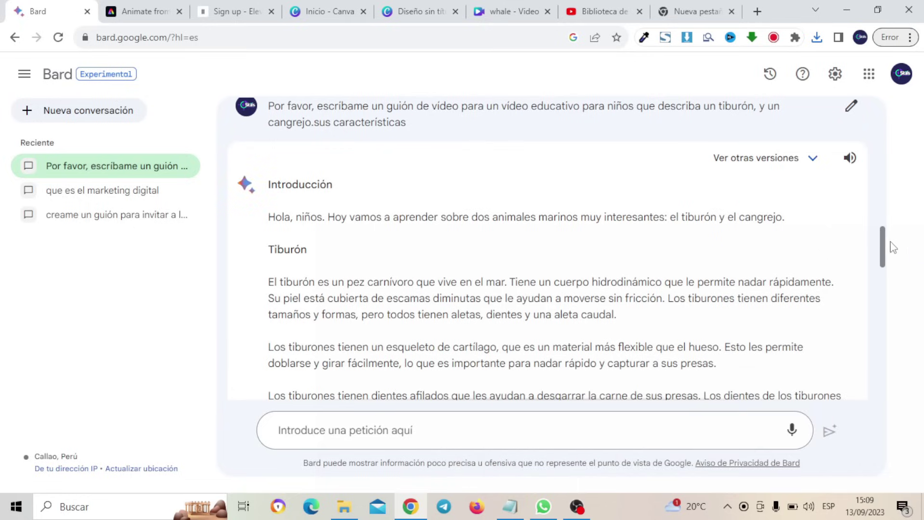
pyautogui.moveTo(882, 246)
pyautogui.mouseDown()
pyautogui.moveTo(888, 337)
pyautogui.moveTo(879, 246)
pyautogui.mouseUp()
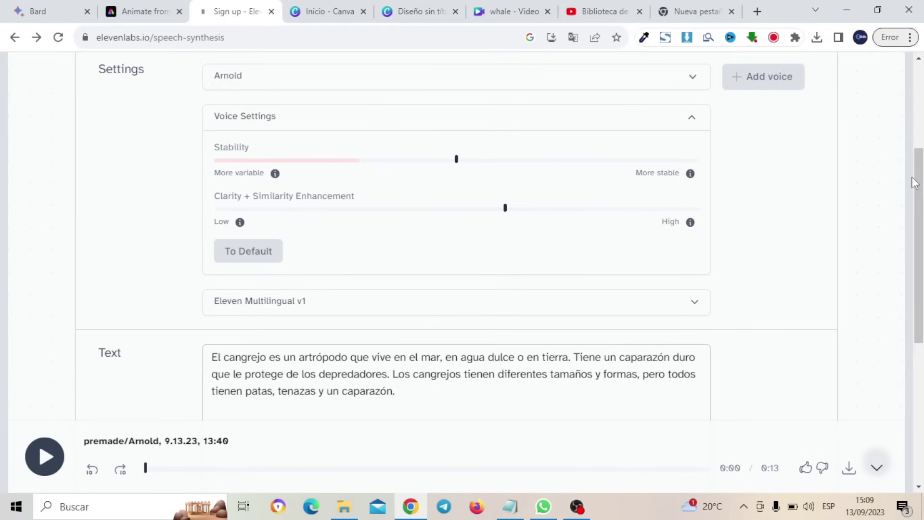
# Step: Sign out of the current ElevenLabs account from the Speech Synthesis page
pyautogui.moveTo(919, 186); pyautogui.dragTo(923, 37)
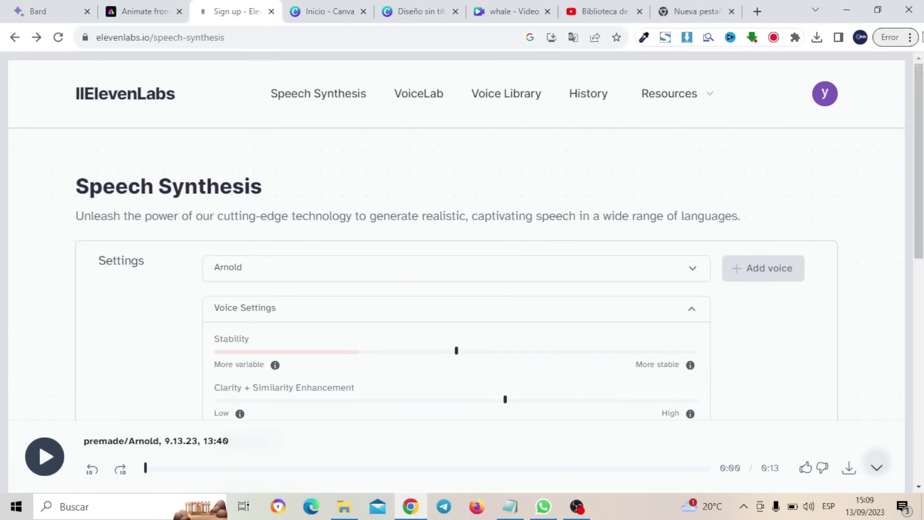
pyautogui.click(826, 94)
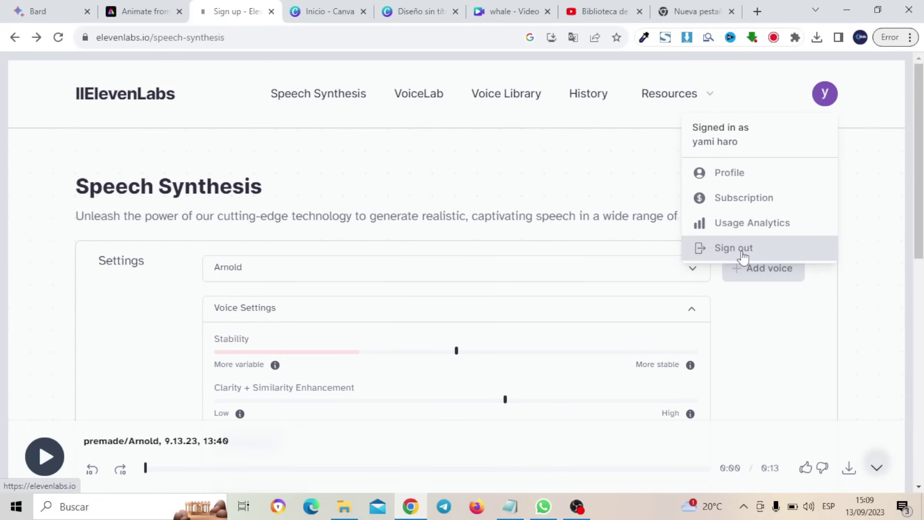
pyautogui.click(733, 248)
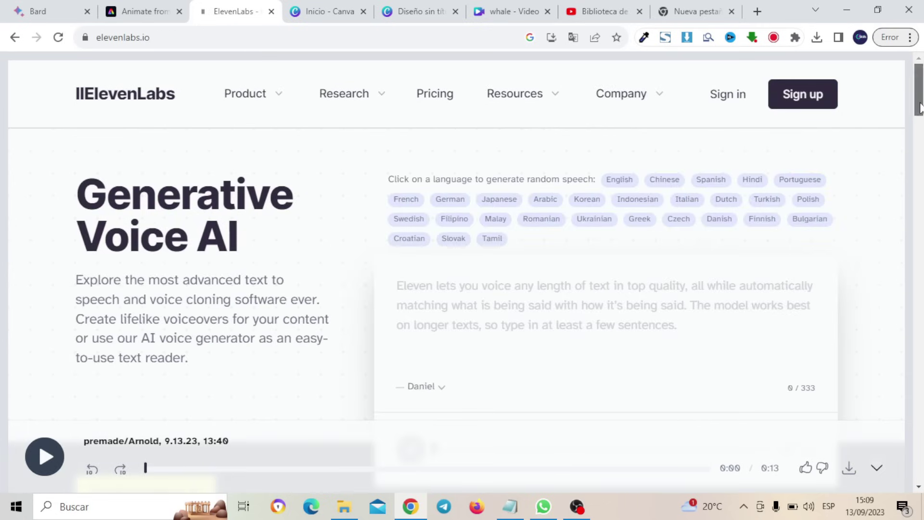
pyautogui.moveTo(920, 107)
pyautogui.mouseDown()
pyautogui.moveTo(920, 197)
pyautogui.moveTo(920, 96)
pyautogui.mouseUp()
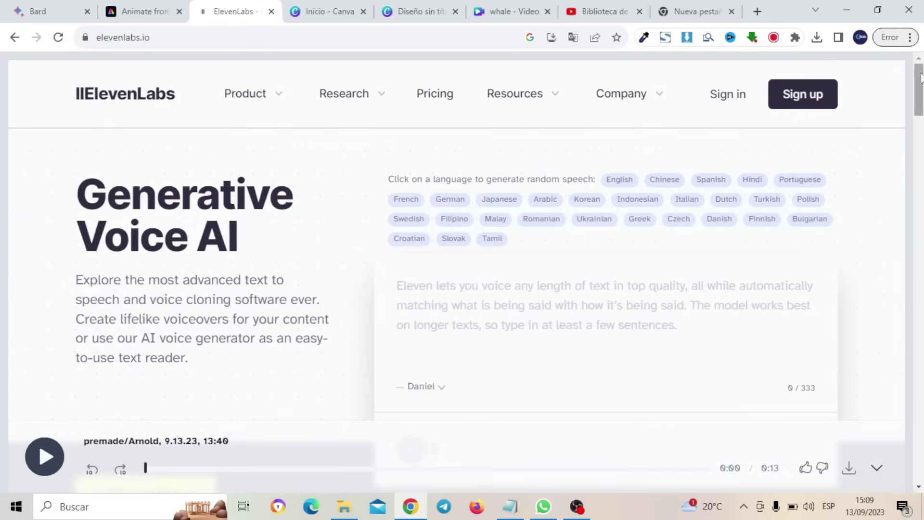
# Step: Sign in to ElevenLabs with the Google account to return to the Speech Synthesis page
pyautogui.click(733, 102)
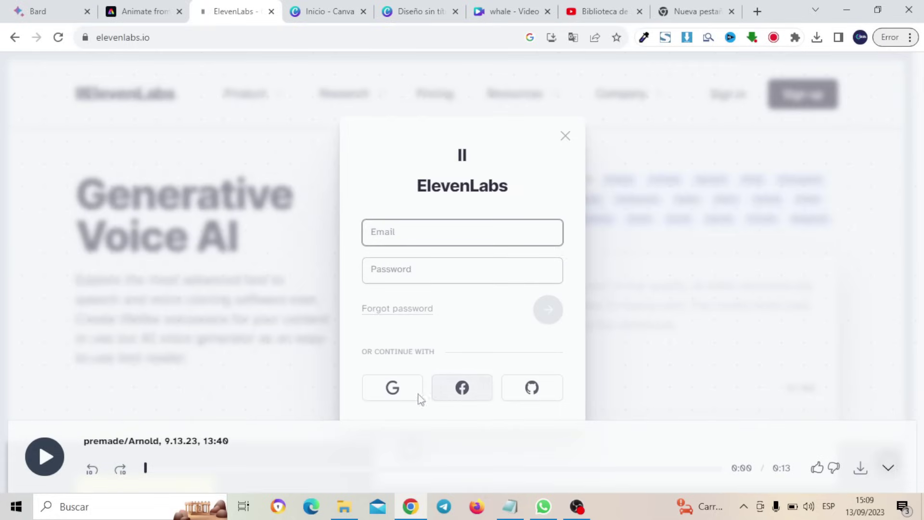
pyautogui.click(404, 398)
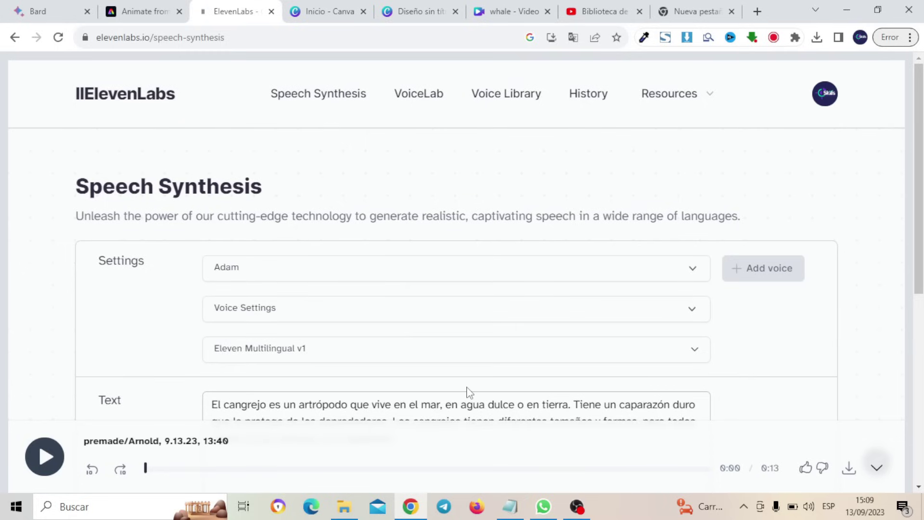
pyautogui.moveTo(904, 201); pyautogui.dragTo(905, 334)
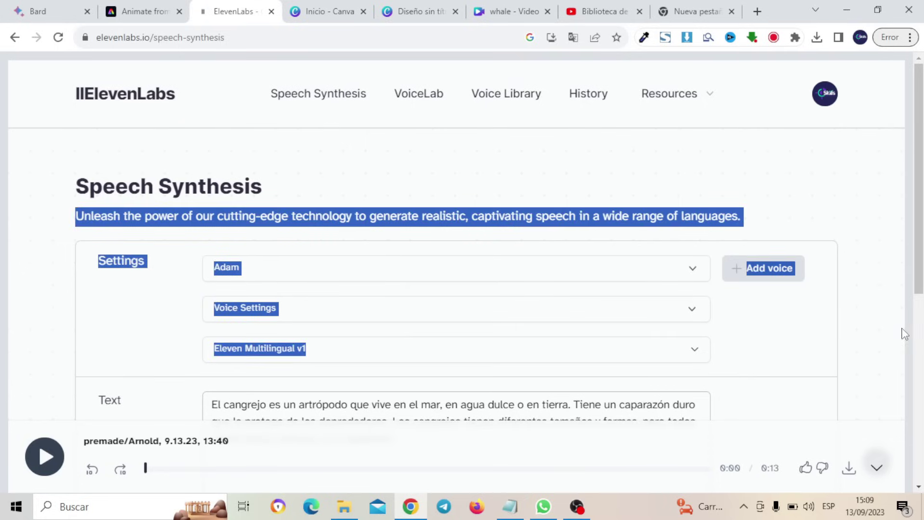
pyautogui.click(853, 221)
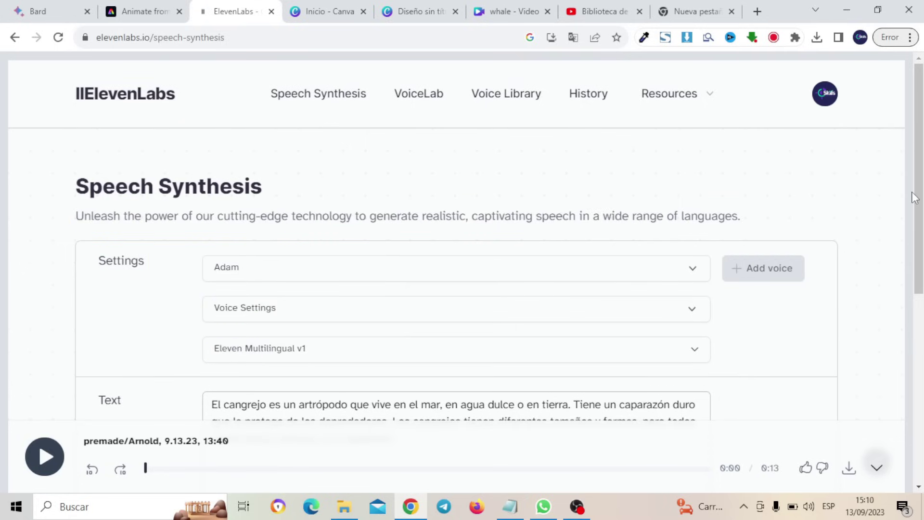
# Step: Preview the recently used Arnold voice and select it for the speech synthesis
pyautogui.scroll(-5, 463, 240)
pyautogui.scroll(5, 462, 241)
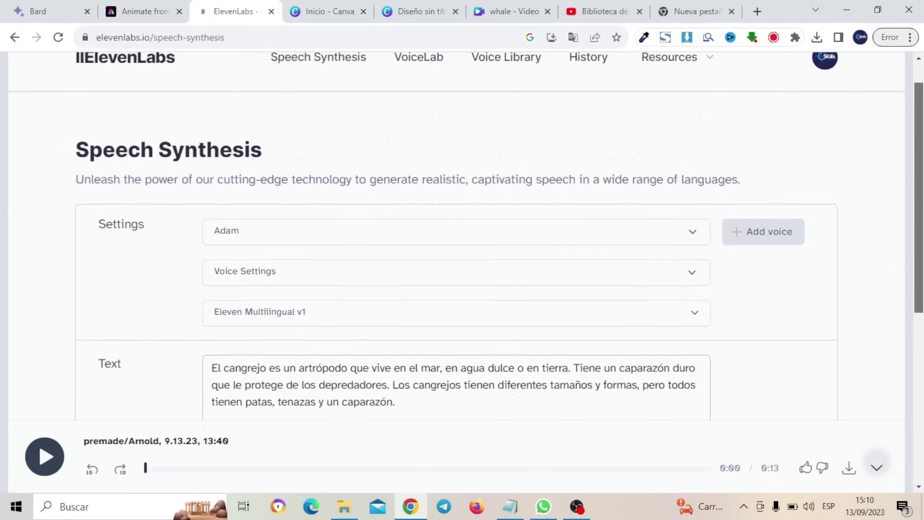
pyautogui.scroll(-2, 462, 241)
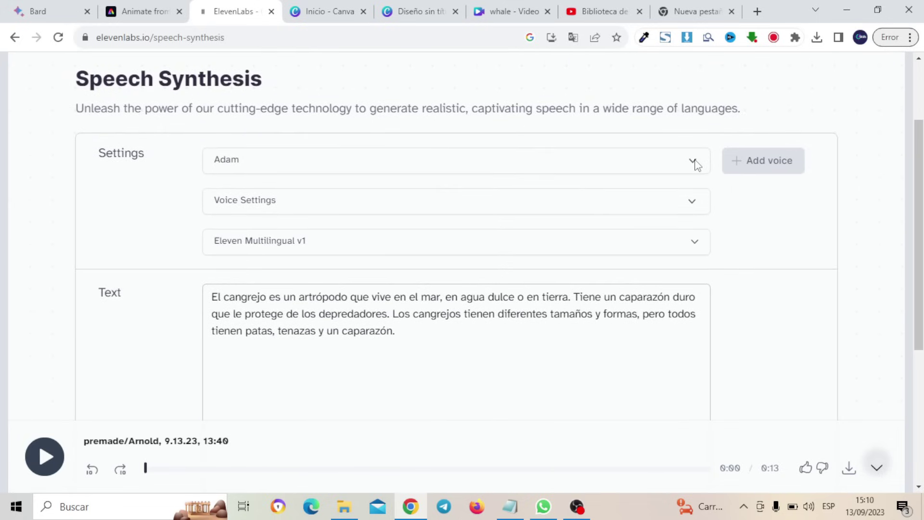
pyautogui.click(693, 161)
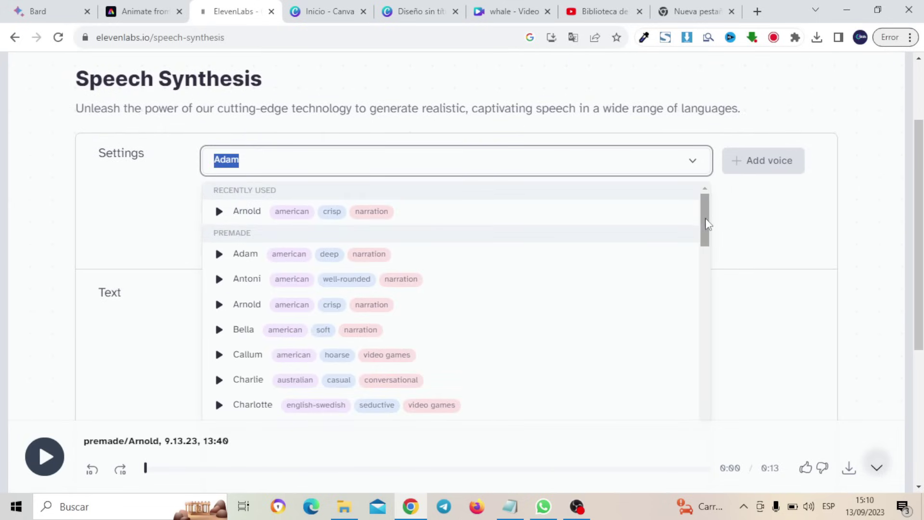
pyautogui.moveTo(707, 224); pyautogui.dragTo(727, 202)
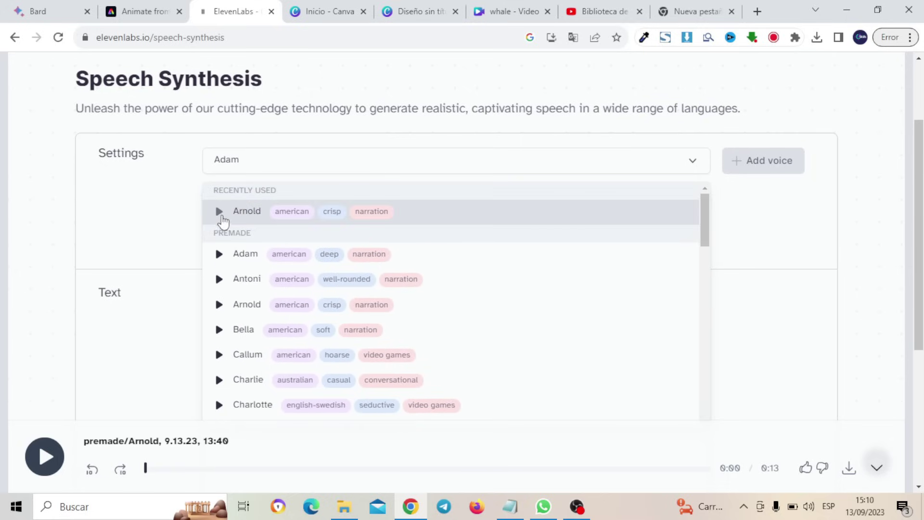
pyautogui.click(220, 213)
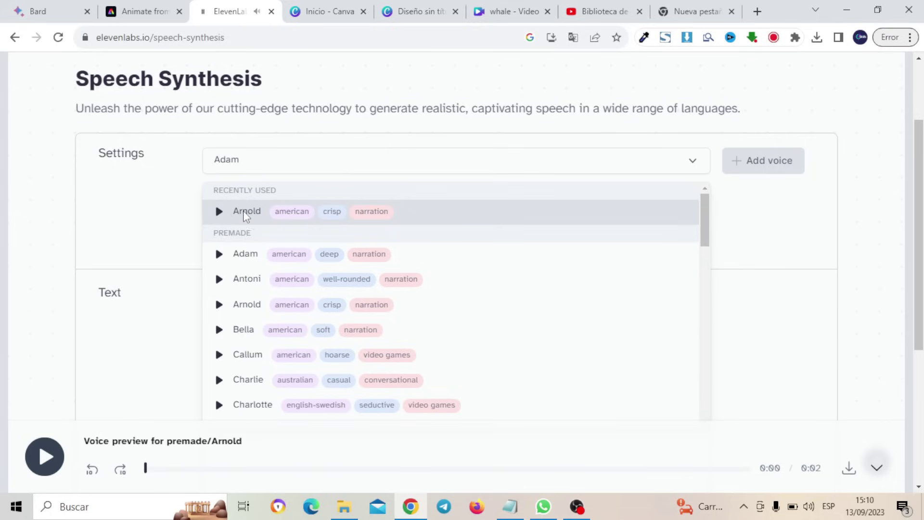
pyautogui.click(241, 209)
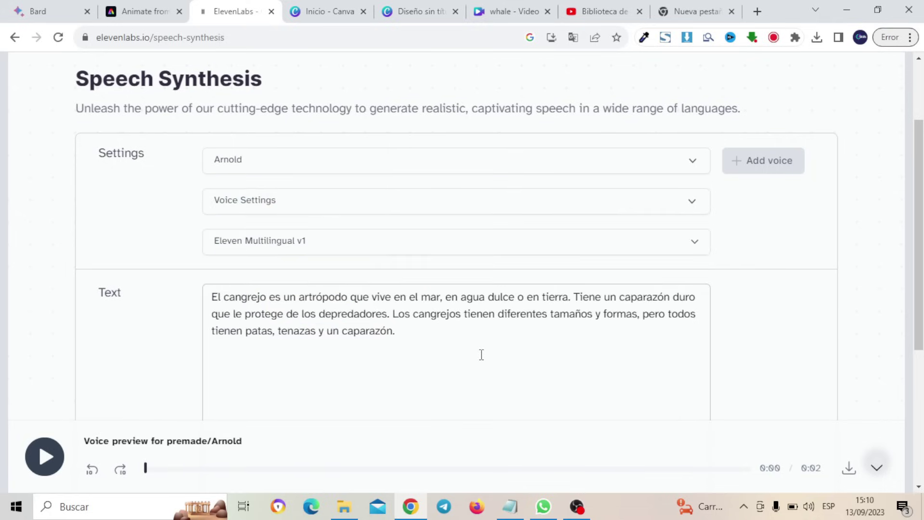
# Step: Copy the introduction sentence starting "Hola, niños" from Bard's script and replace the ElevenLabs speech text with it
pyautogui.click(48, 8)
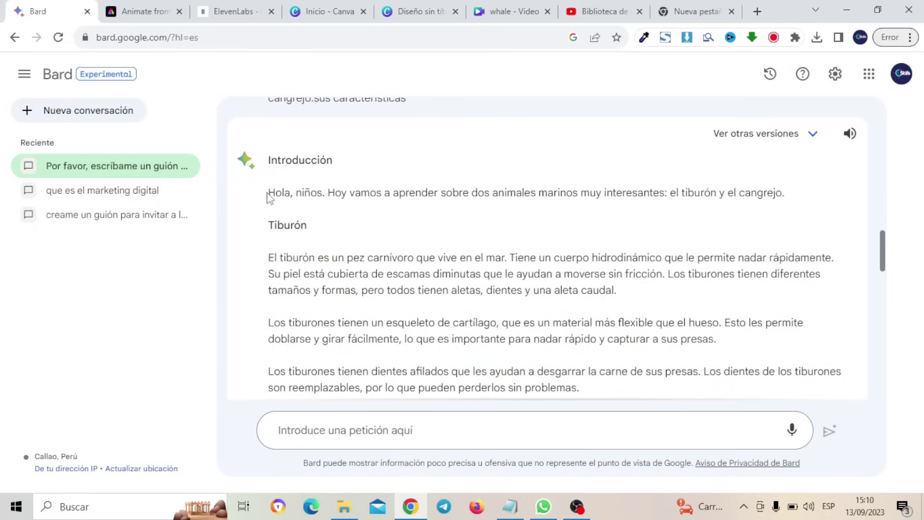
pyautogui.moveTo(268, 195); pyautogui.dragTo(438, 198)
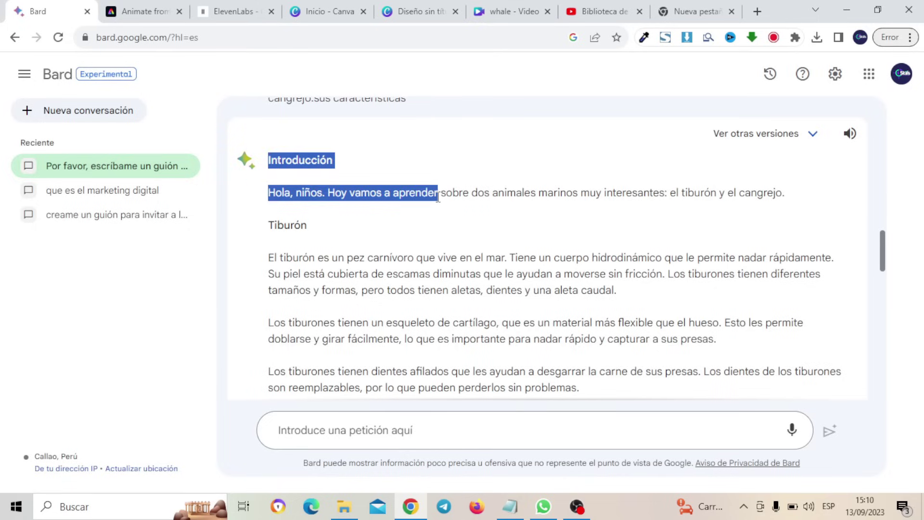
pyautogui.moveTo(808, 191); pyautogui.dragTo(303, 193)
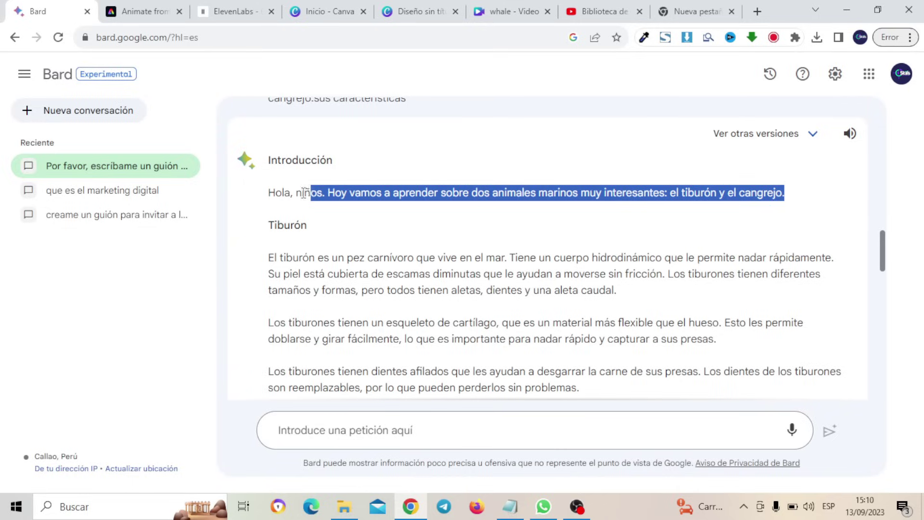
pyautogui.rightClick(271, 194)
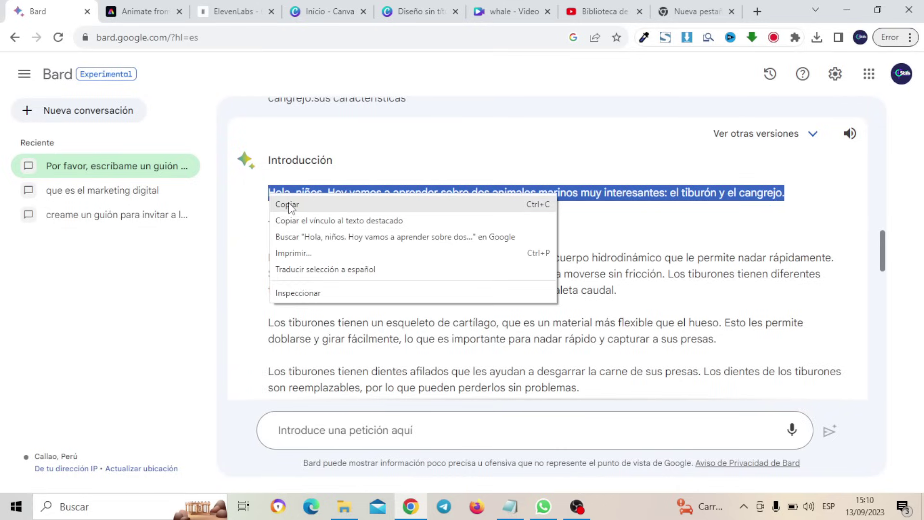
pyautogui.click(291, 206)
pyautogui.click(233, 11)
pyautogui.write('Hola, niños. Hoy vamos a aprender sobre dos animales marinos muy interesantes: el tiburón y el cangrejo.')
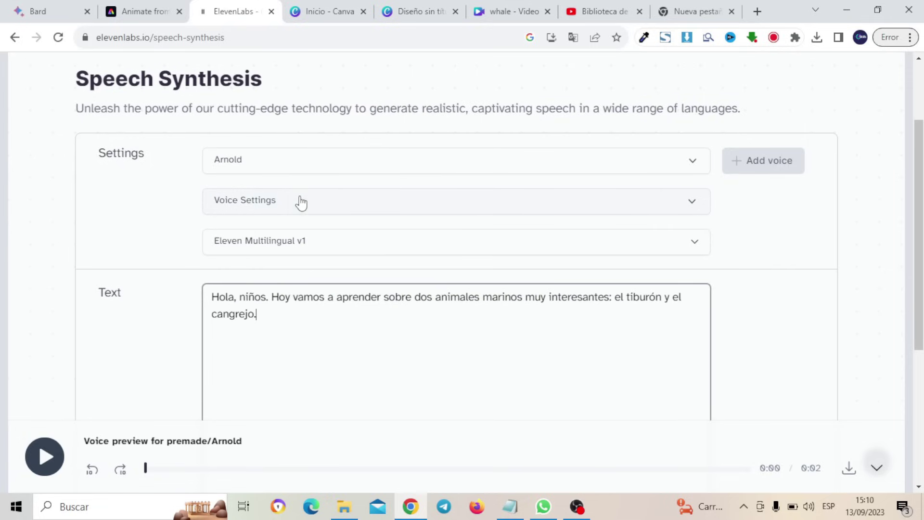
# Step: Expand the voice settings and switch the speech model to Eleven Multilingual v2
pyautogui.click(583, 205)
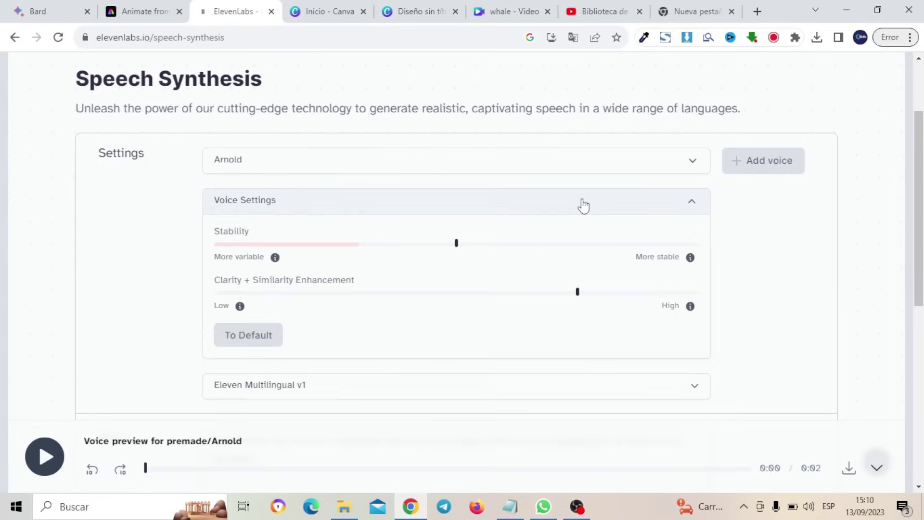
pyautogui.click(456, 244)
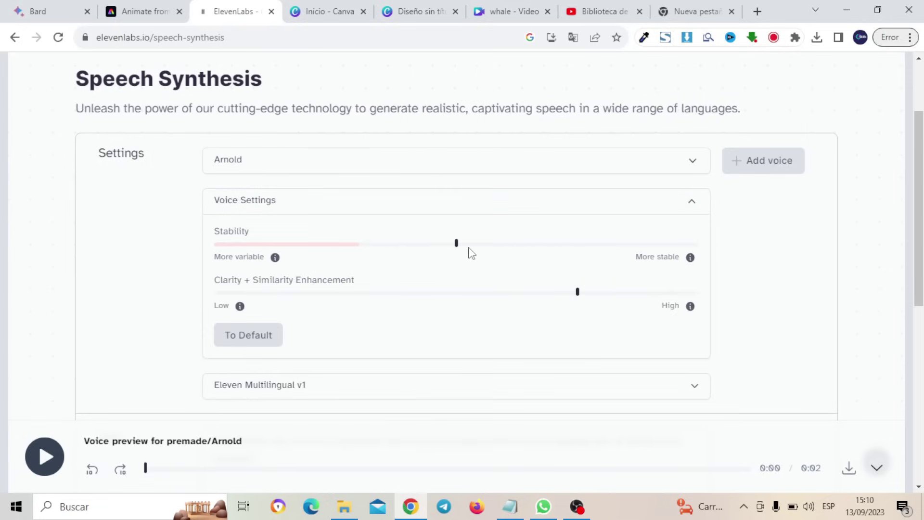
pyautogui.moveTo(459, 249)
pyautogui.click(299, 389)
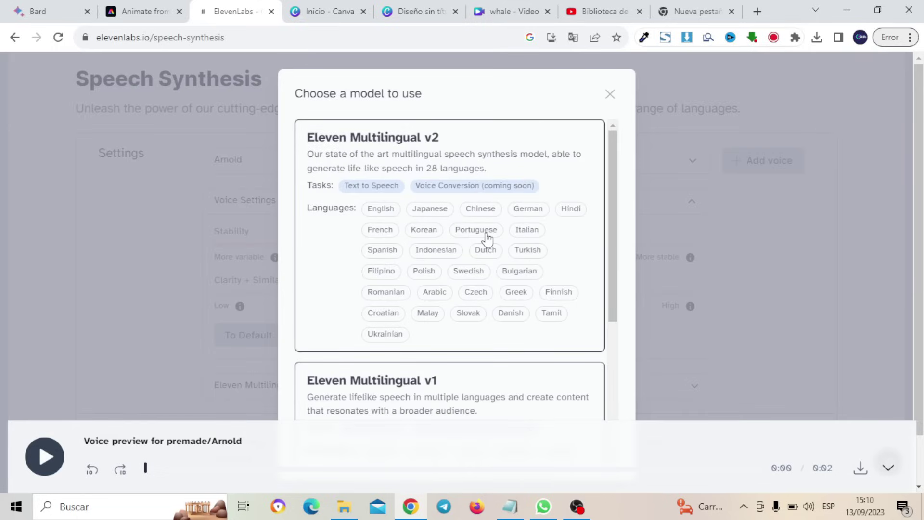
pyautogui.click(387, 254)
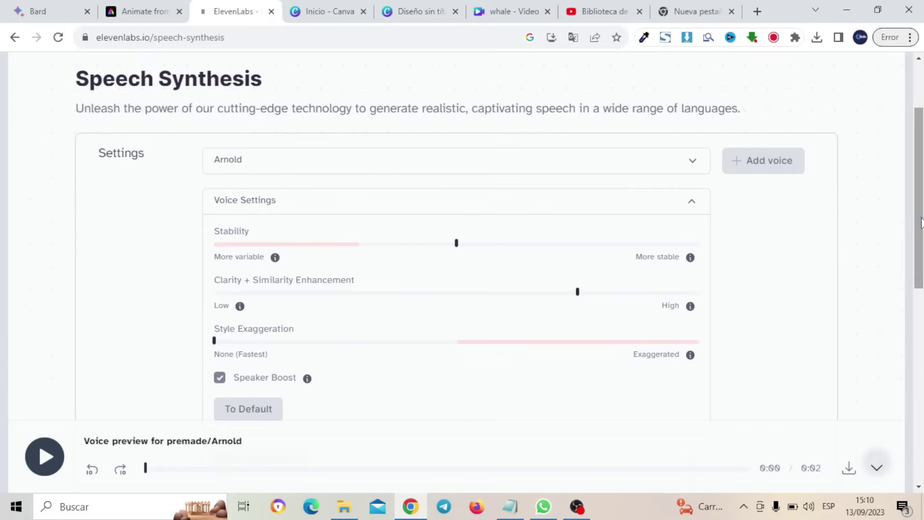
# Step: Generate the speech for the introduction text and download the audio
pyautogui.moveTo(916, 236); pyautogui.dragTo(916, 414)
pyautogui.click(509, 372)
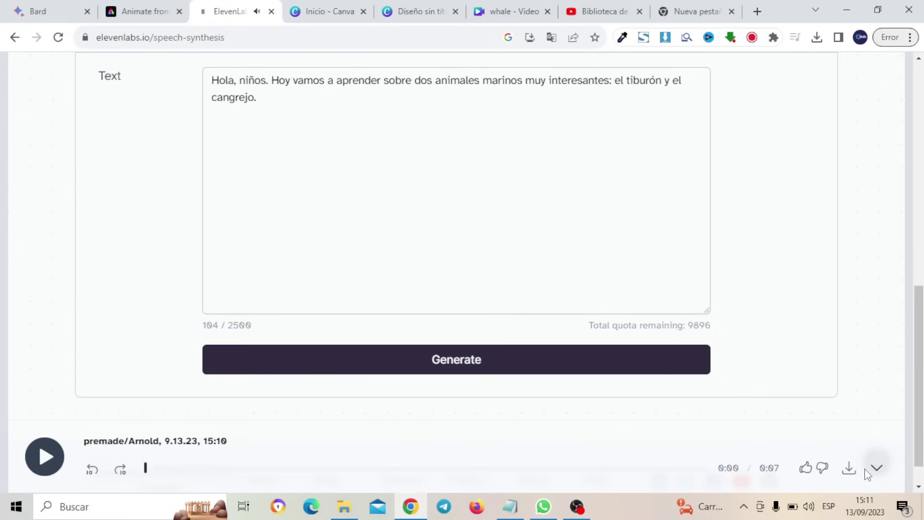
pyautogui.click(850, 472)
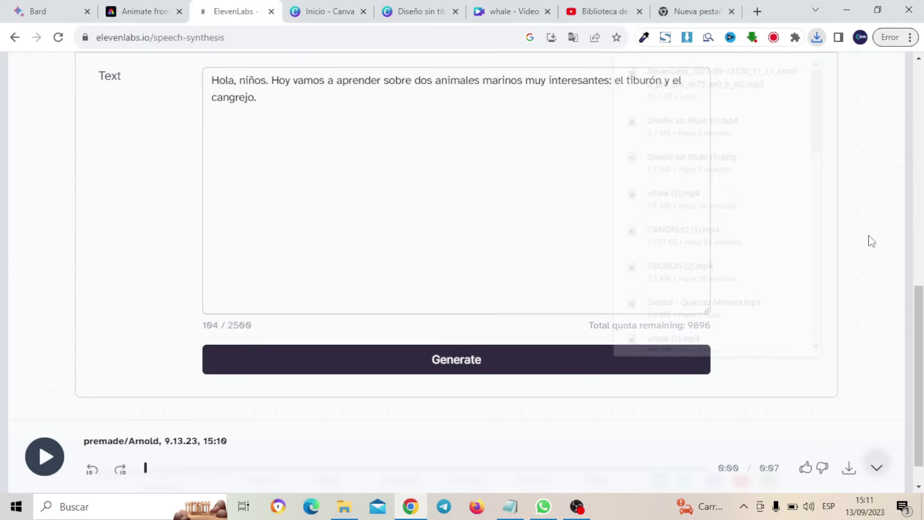
# Step: Clear the introduction sentence from the speech text
pyautogui.scroll(4, 870, 241)
pyautogui.scroll(2, 346, 337)
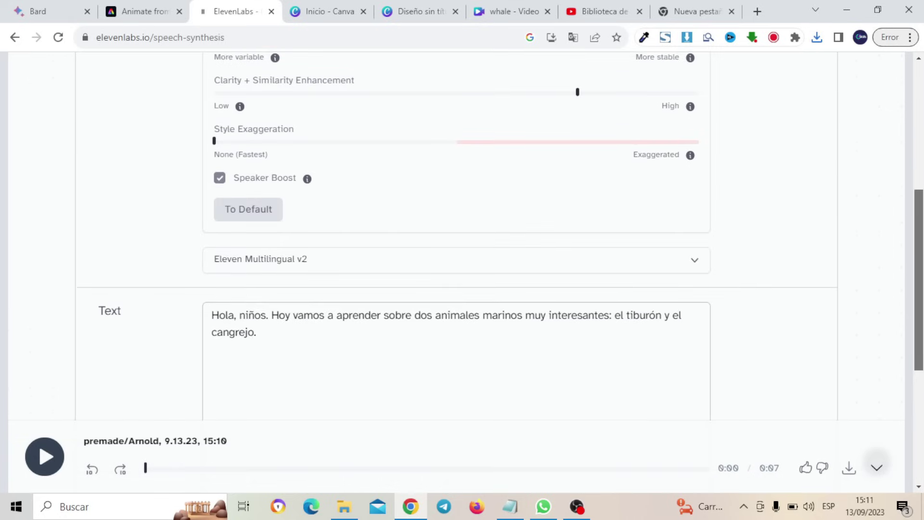
pyautogui.click(251, 390)
pyautogui.moveTo(252, 390); pyautogui.dragTo(195, 373)
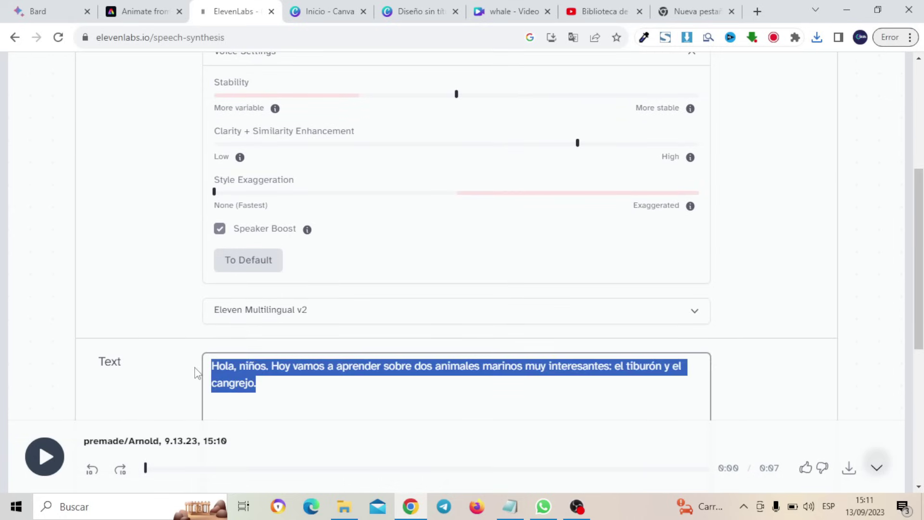
pyautogui.press('BackSpace')
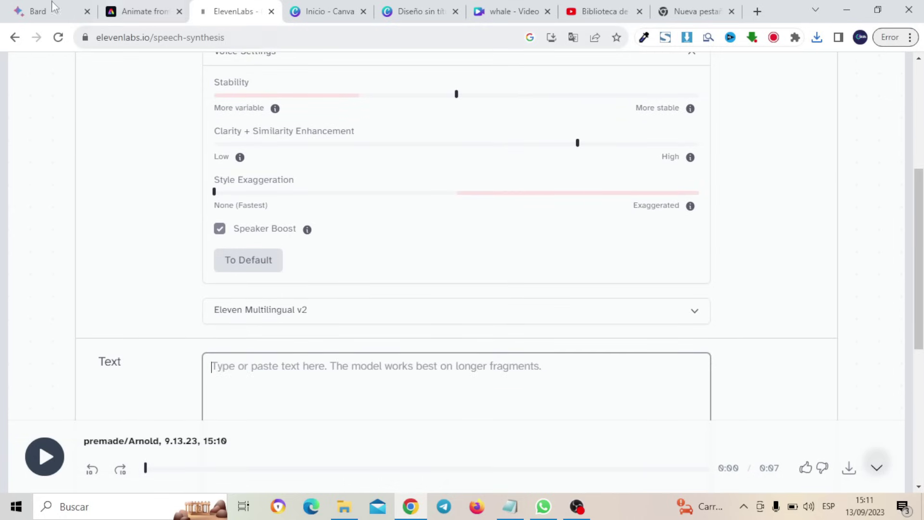
# Step: Copy the first Tiburón paragraph, starting "El tiburón es un pez carnívoro", from Bard's script into the empty ElevenLabs text
pyautogui.click(28, 5)
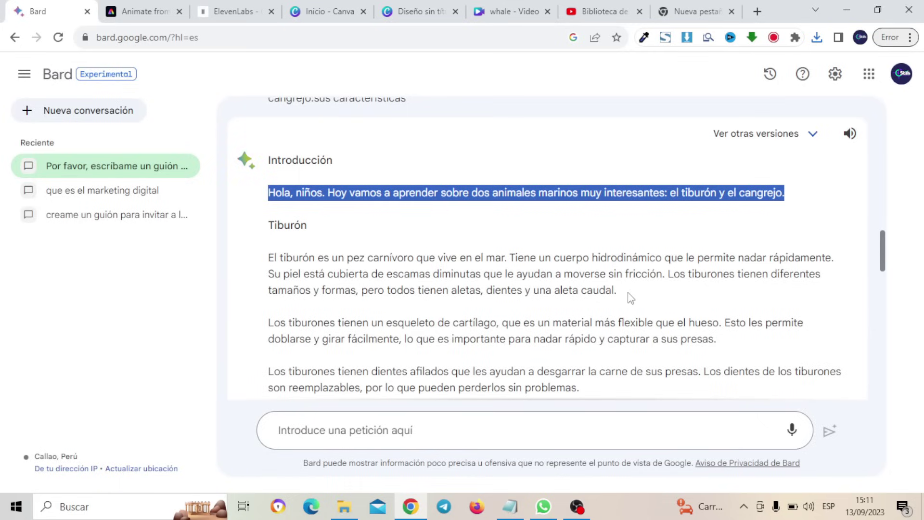
pyautogui.moveTo(621, 292); pyautogui.dragTo(272, 257)
pyautogui.hotkey('ctrl', 'c')
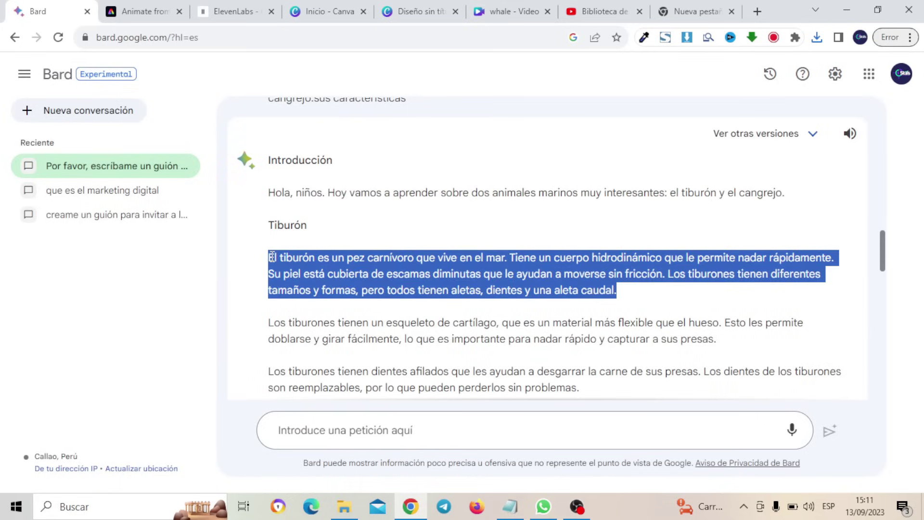
pyautogui.rightClick(272, 256)
pyautogui.click(291, 266)
pyautogui.click(233, 11)
pyautogui.rightClick(318, 377)
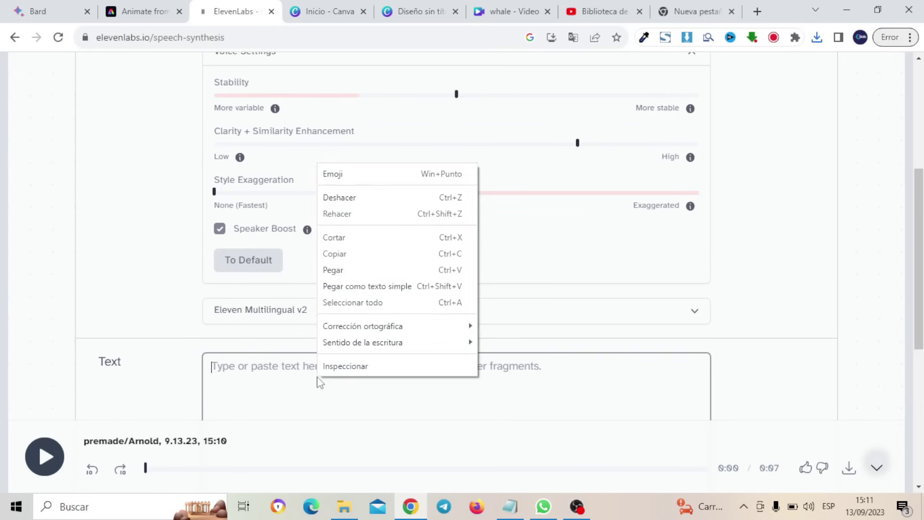
pyautogui.click(351, 268)
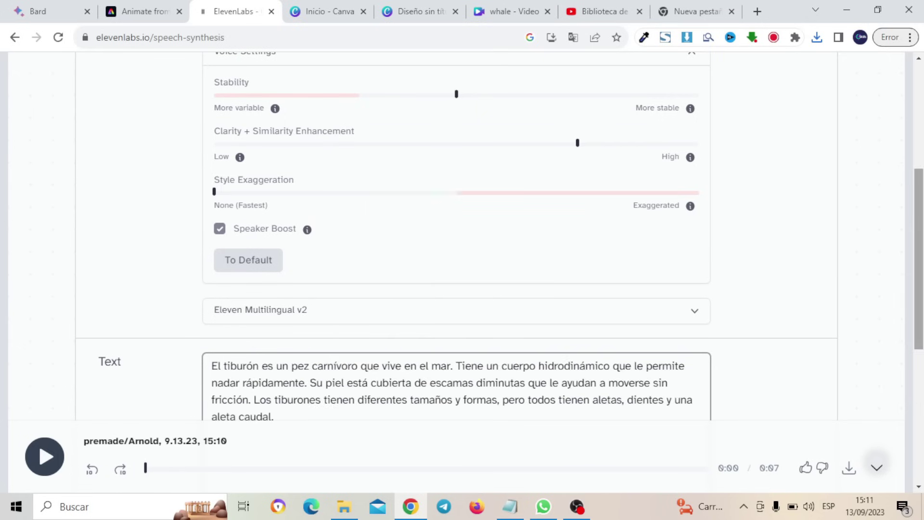
# Step: Generate the speech for the shark paragraph, pause its playback and download the audio
pyautogui.scroll(-6, 515, 230)
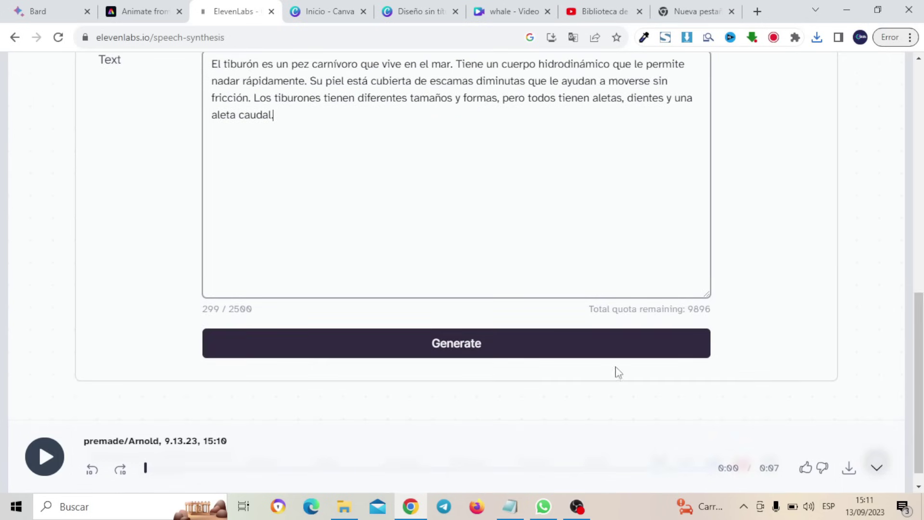
pyautogui.click(572, 345)
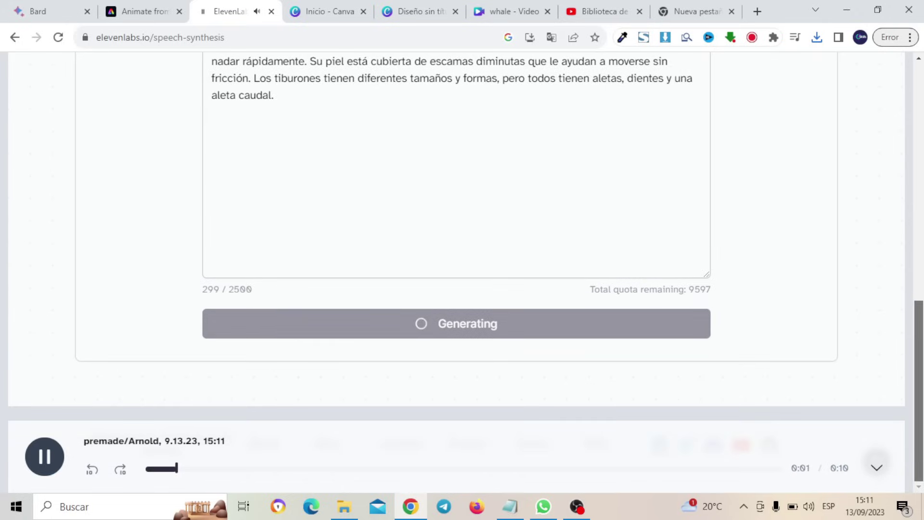
pyautogui.click(44, 457)
pyautogui.click(850, 470)
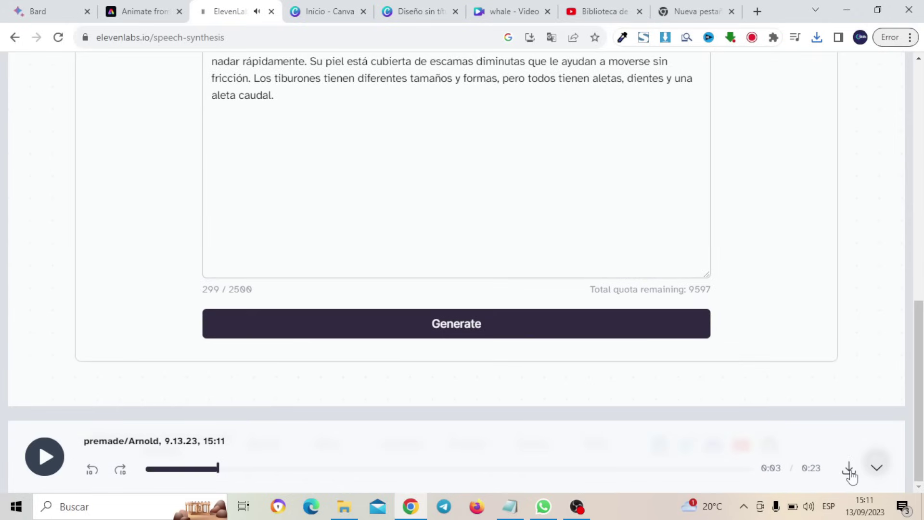
pyautogui.click(897, 265)
# Step: Clear the shark paragraph from the speech text
pyautogui.scroll(1, 921, 268)
pyautogui.scroll(5, 921, 268)
pyautogui.moveTo(322, 378); pyautogui.dragTo(210, 332)
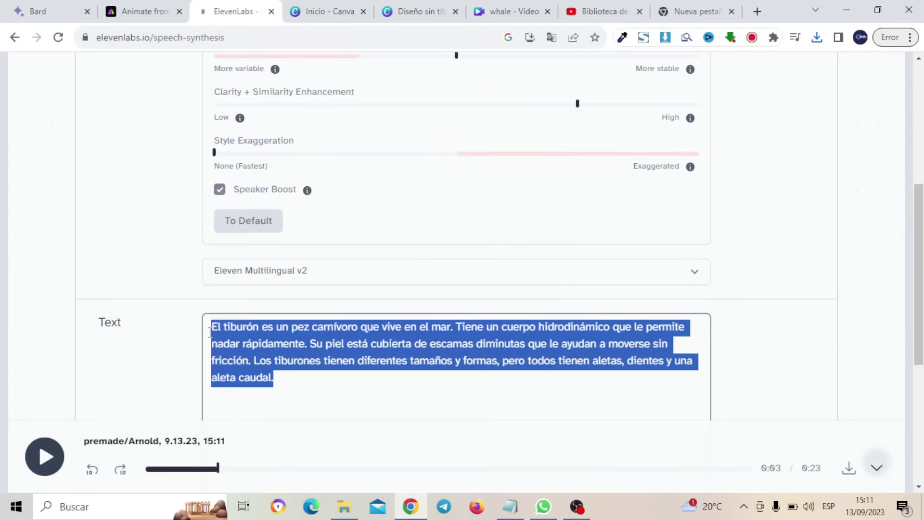
pyautogui.press('BackSpace')
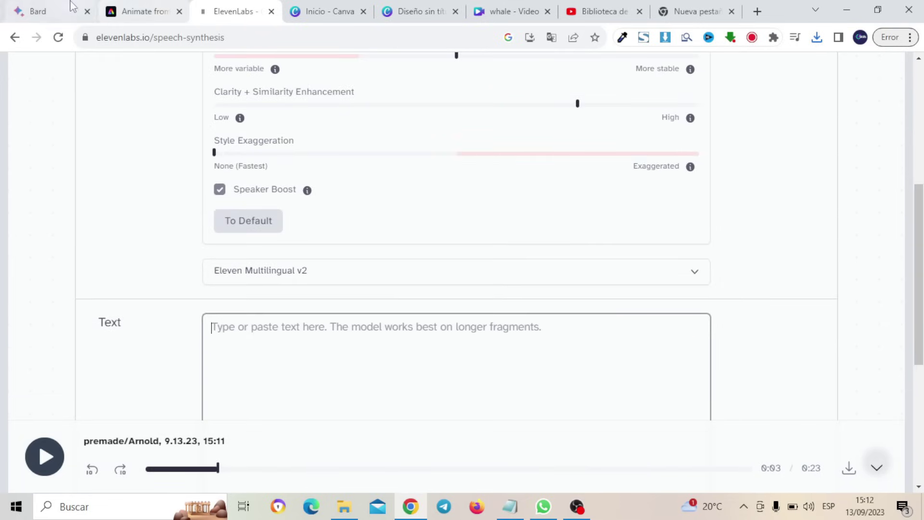
# Step: Copy the first Cangrejo paragraph, starting "El cangrejo es un artrópodo", from Bard's script into the empty ElevenLabs text
pyautogui.click(53, 5)
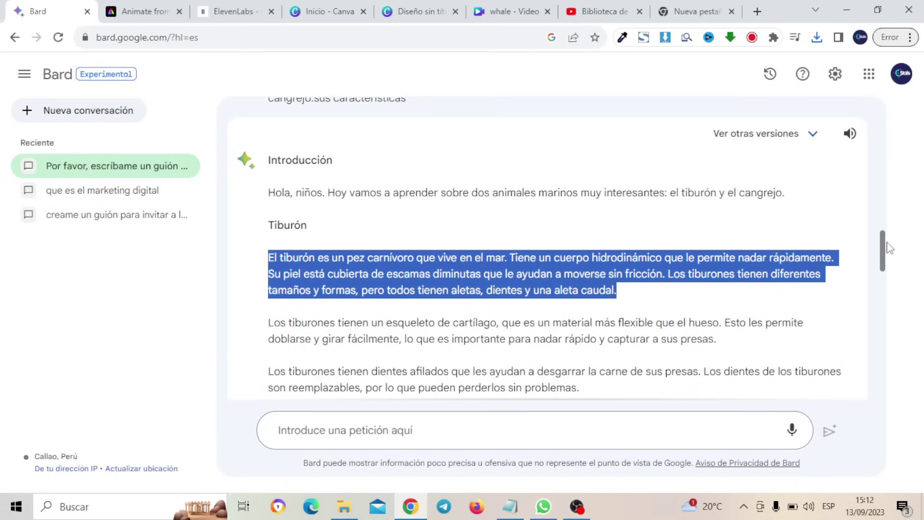
pyautogui.moveTo(884, 247); pyautogui.dragTo(886, 286)
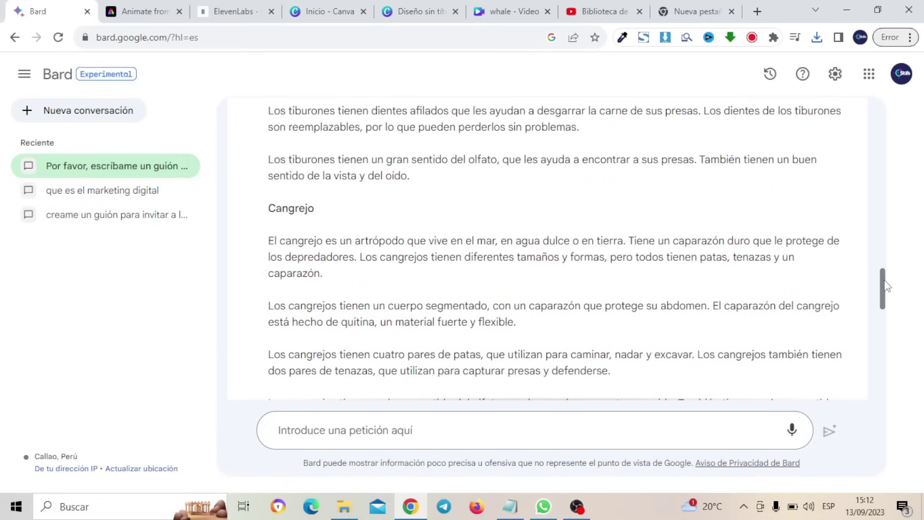
pyautogui.moveTo(329, 275); pyautogui.dragTo(273, 245)
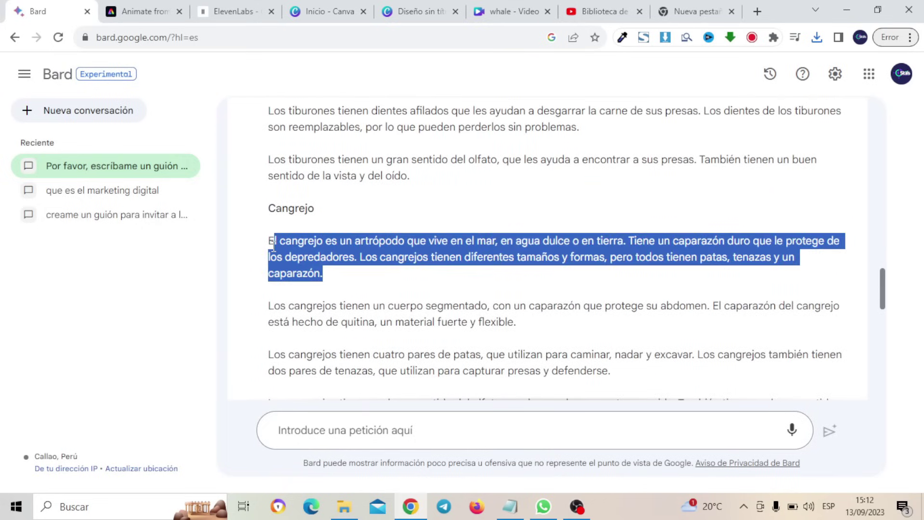
pyautogui.rightClick(271, 245)
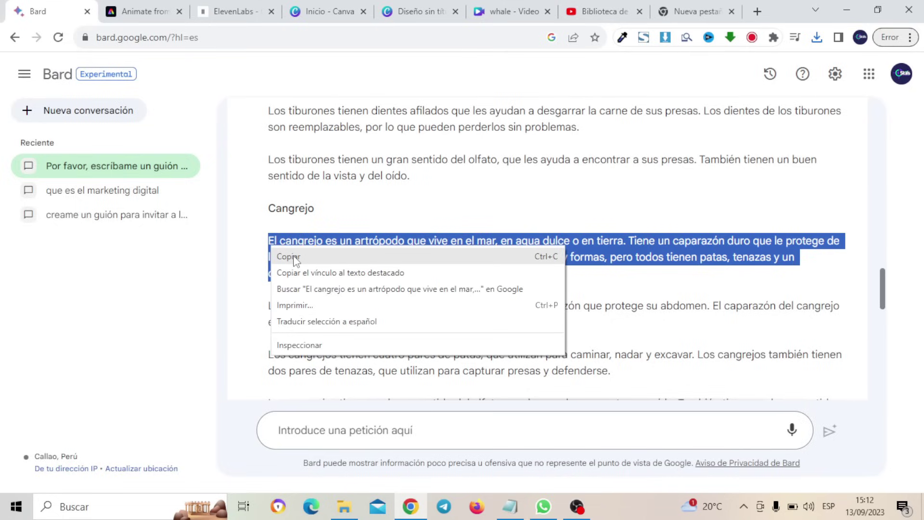
pyautogui.click(291, 255)
pyautogui.click(224, 19)
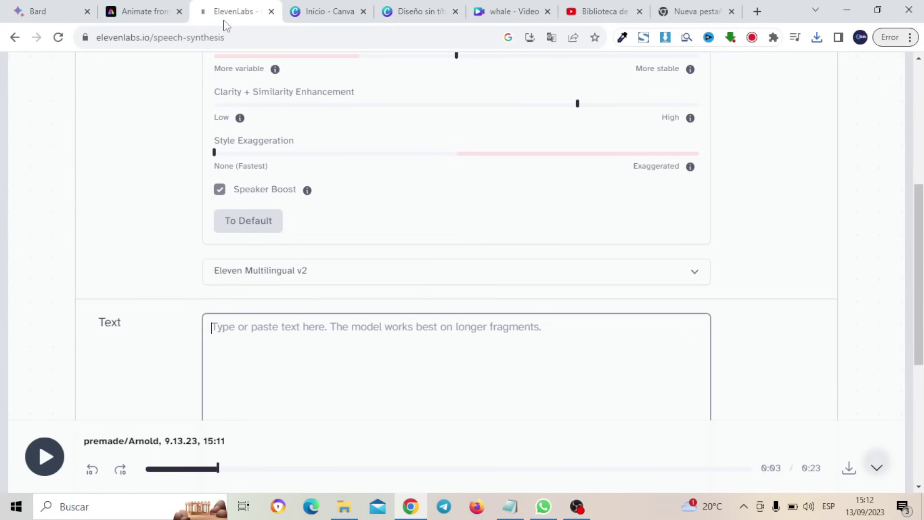
pyautogui.rightClick(331, 328)
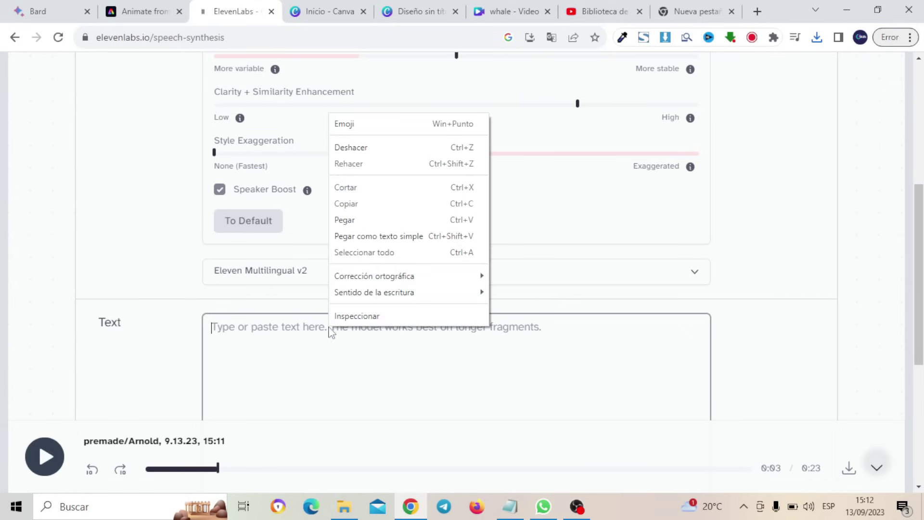
pyautogui.click(356, 219)
# Step: Generate the speech for the crab paragraph, pause its playback and download the audio
pyautogui.moveTo(922, 315); pyautogui.dragTo(921, 432)
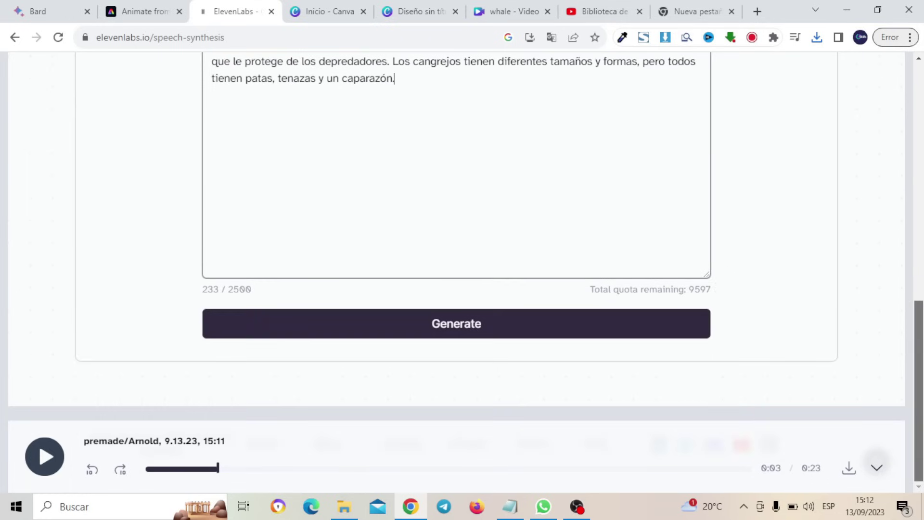
pyautogui.click(645, 335)
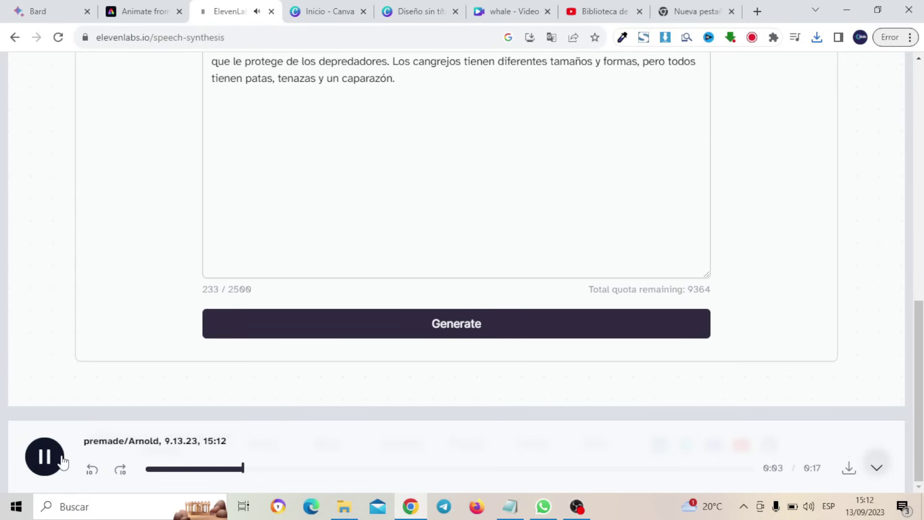
pyautogui.click(45, 457)
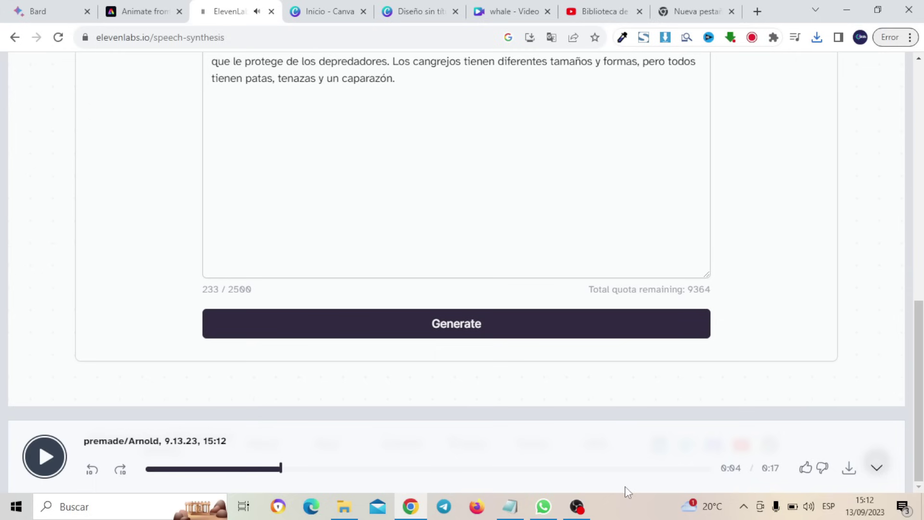
pyautogui.click(850, 469)
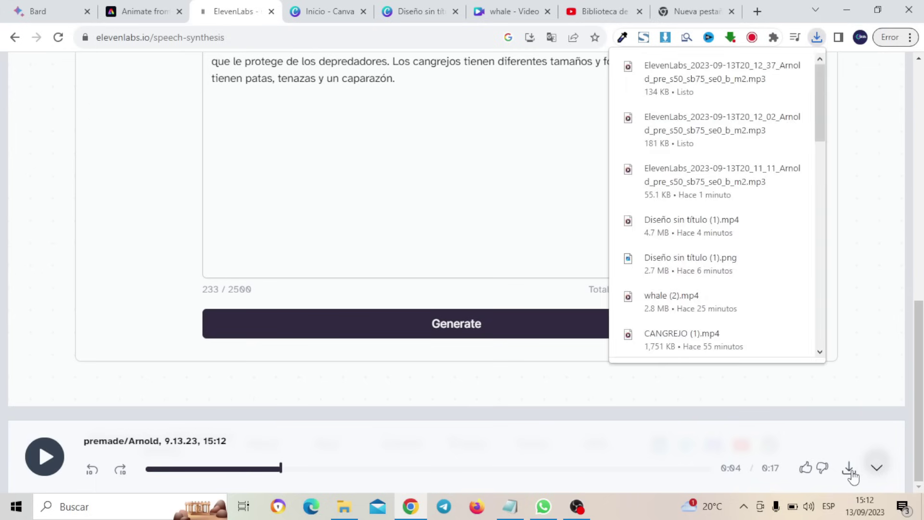
pyautogui.click(869, 227)
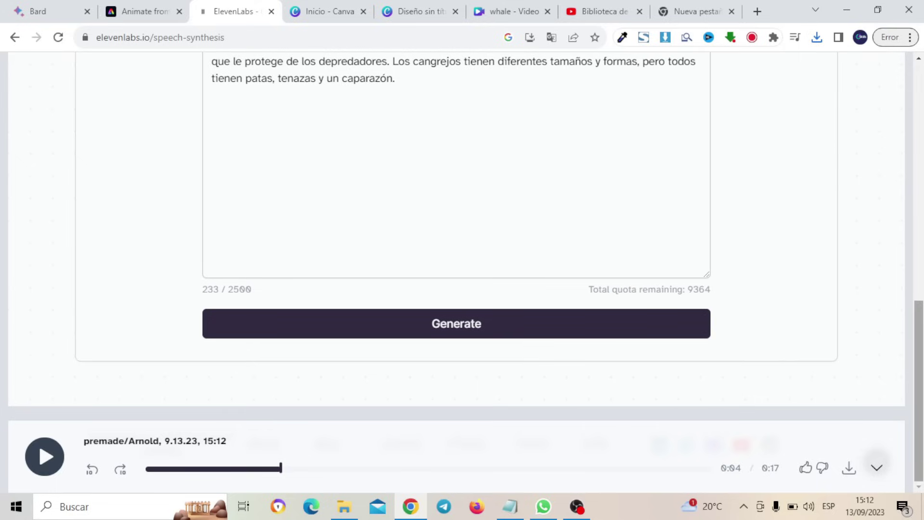
pyautogui.moveTo(920, 296); pyautogui.dragTo(920, 66)
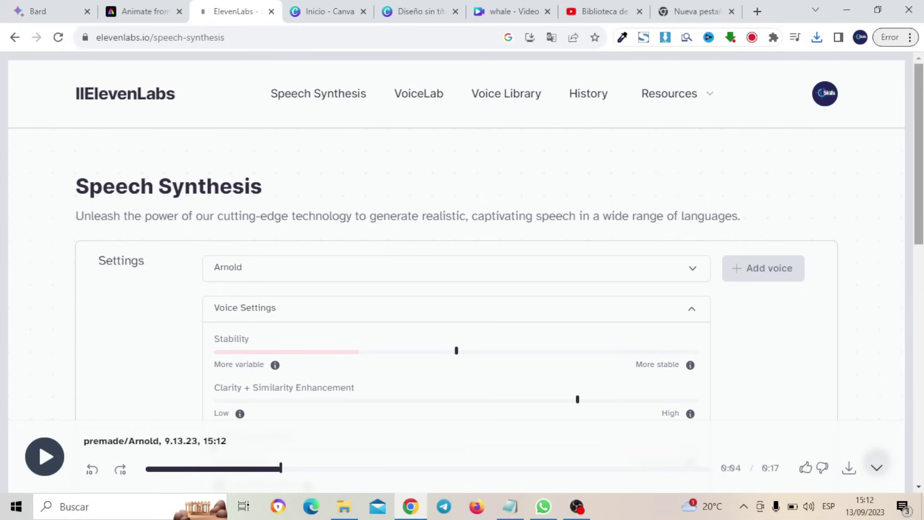
pyautogui.scroll(-10, 457, 269)
pyautogui.scroll(10, 456, 270)
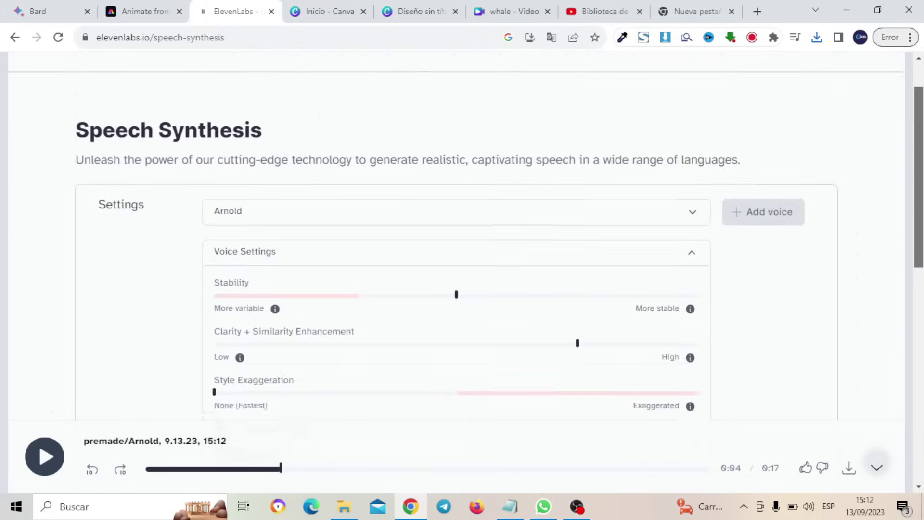
pyautogui.scroll(-10, 456, 269)
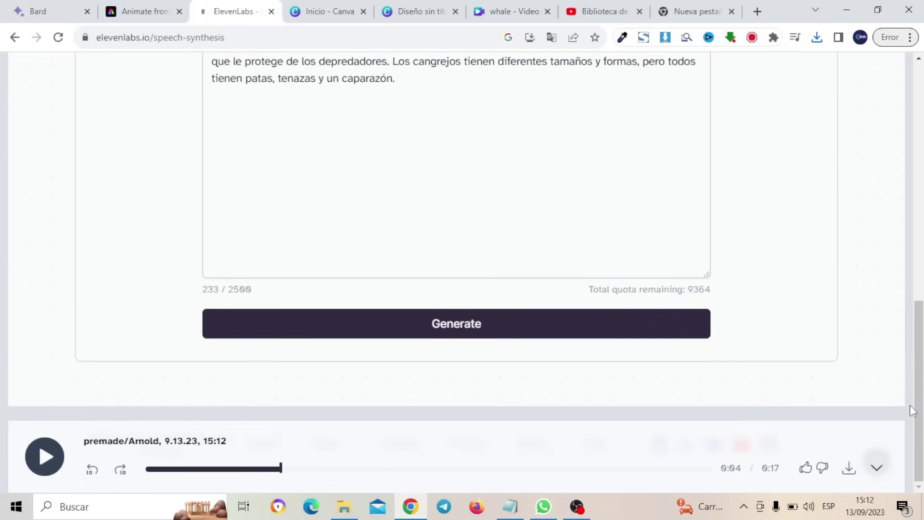
pyautogui.moveTo(918, 411); pyautogui.dragTo(922, 68)
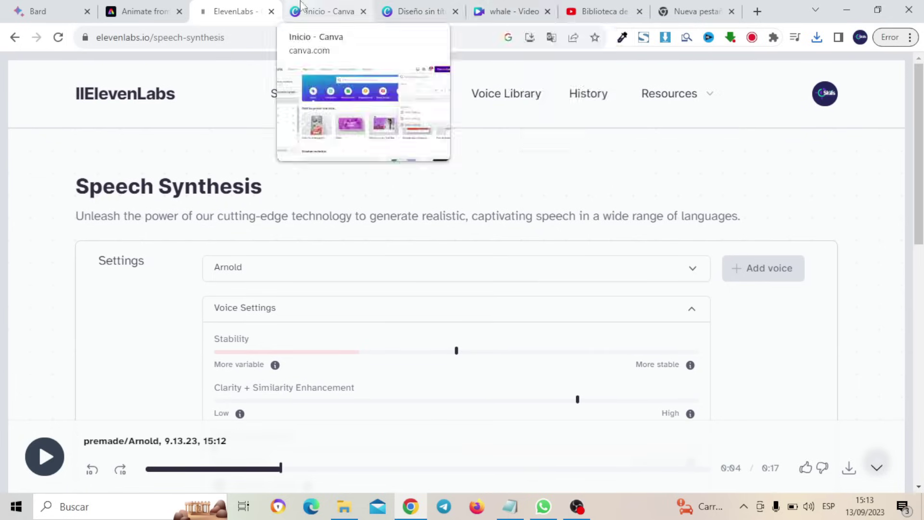
# Step: Switch to Canva and create a blank Video design of 1920 × 1080 px
pyautogui.click(327, 11)
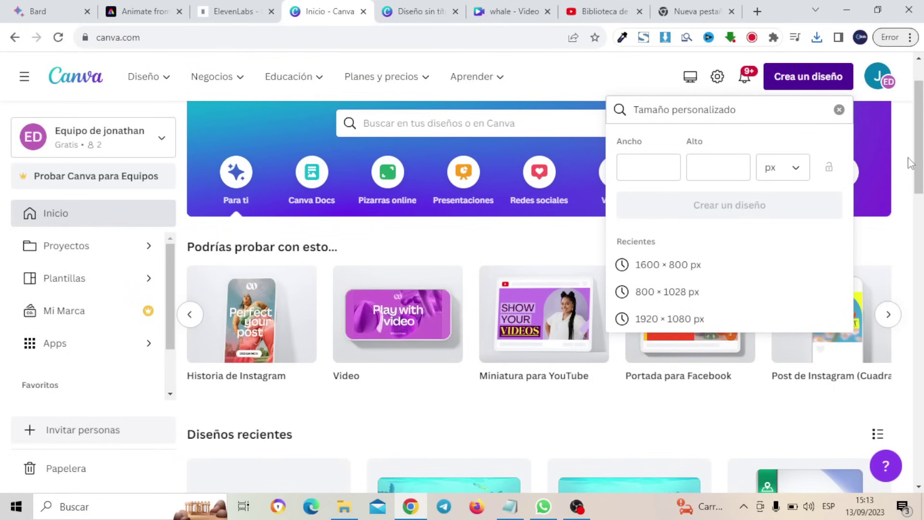
pyautogui.click(385, 312)
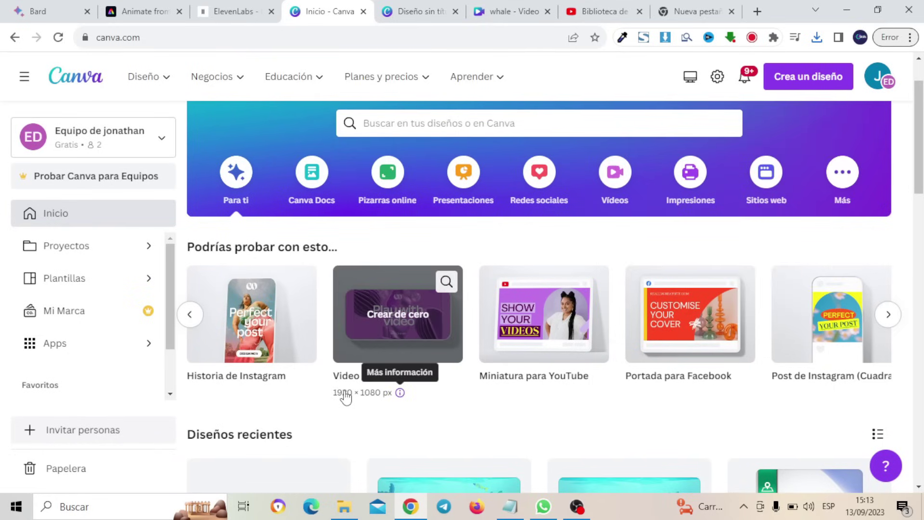
pyautogui.click(393, 320)
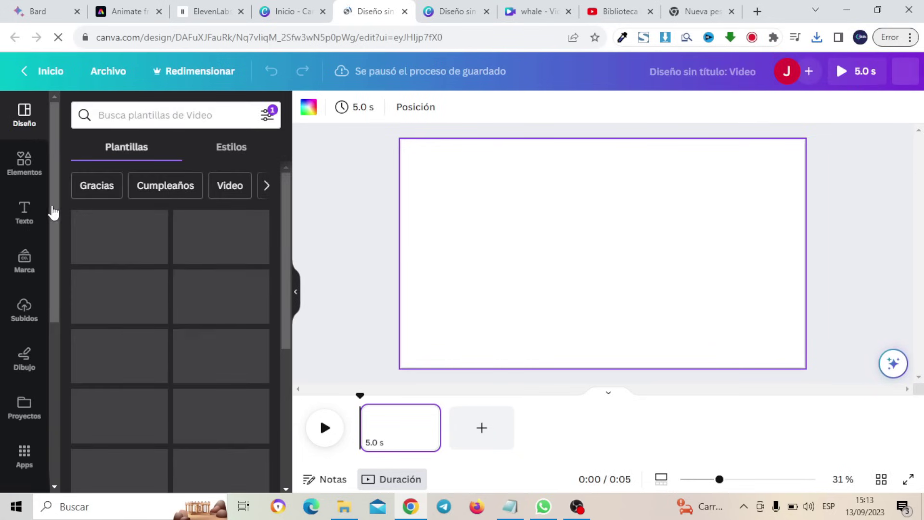
# Step: Add the uploaded 5.0 s coral reef video to the blank page and enlarge it to cover the whole page
pyautogui.click(26, 303)
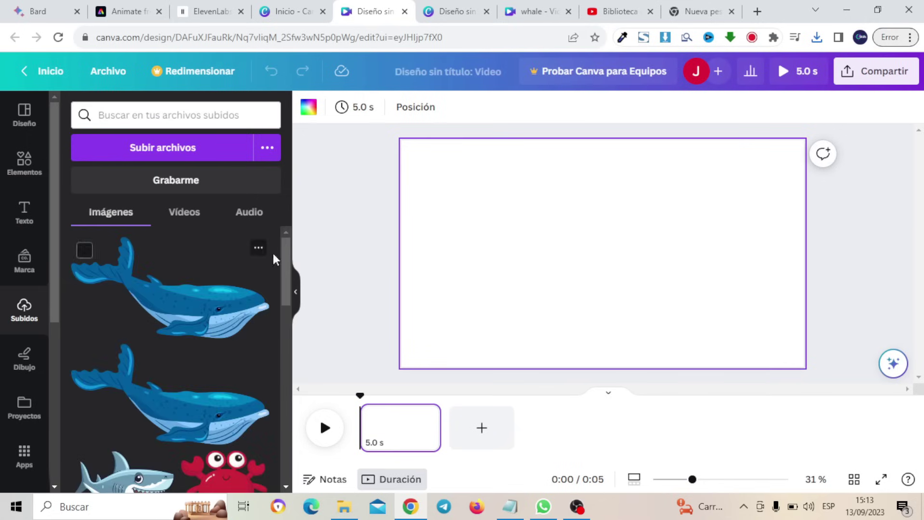
pyautogui.moveTo(288, 271); pyautogui.dragTo(287, 322)
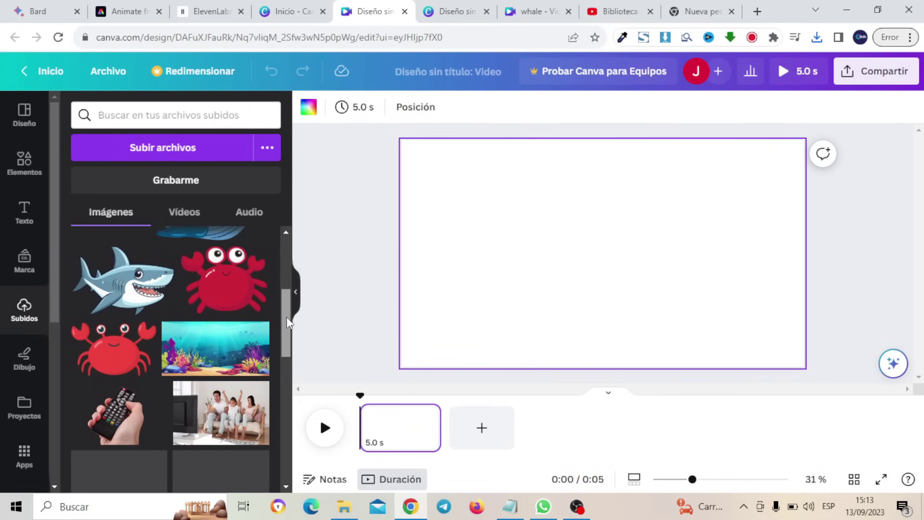
pyautogui.click(187, 210)
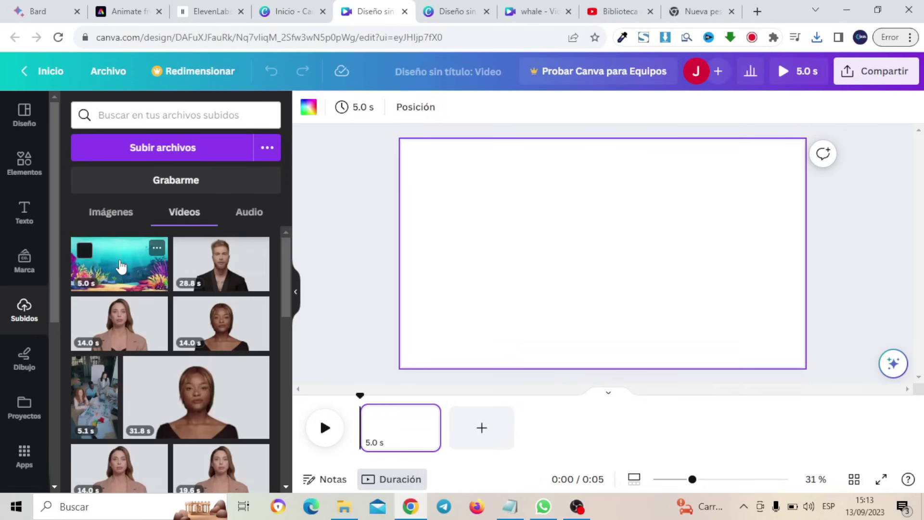
pyautogui.click(122, 267)
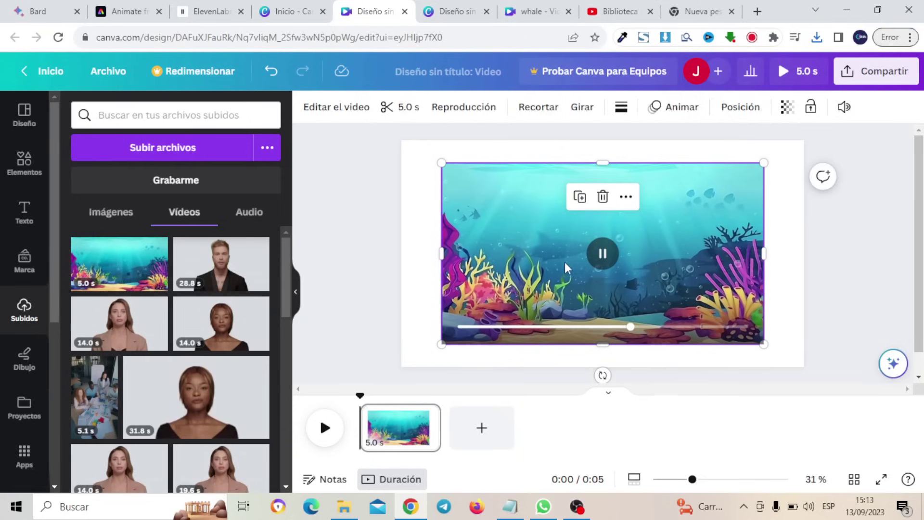
pyautogui.moveTo(531, 247); pyautogui.dragTo(492, 224)
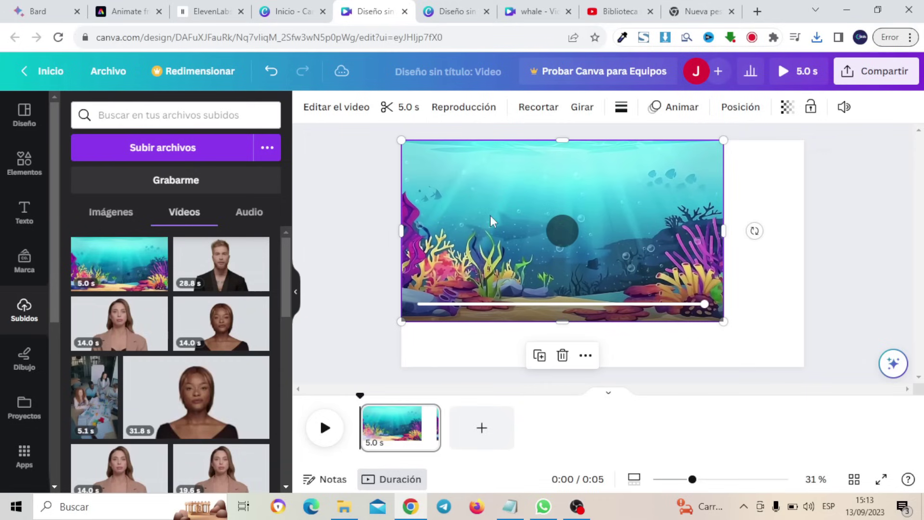
pyautogui.moveTo(724, 321); pyautogui.dragTo(803, 367)
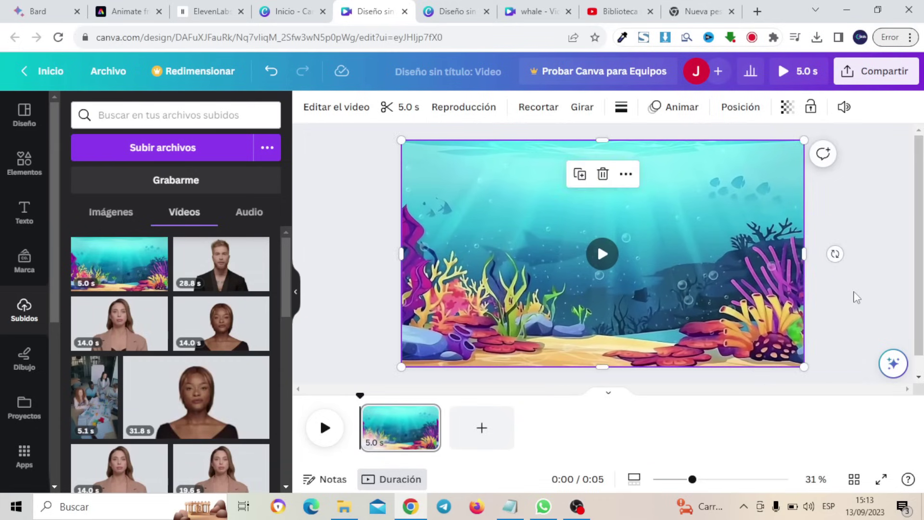
pyautogui.click(854, 296)
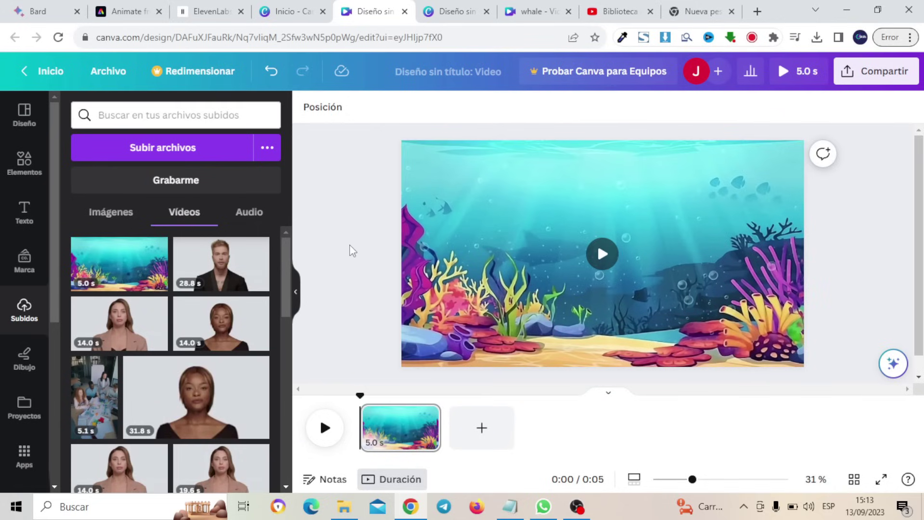
# Step: Search the elements for "OCEAN" and look through all the graphics results for sea decorations
pyautogui.click(27, 163)
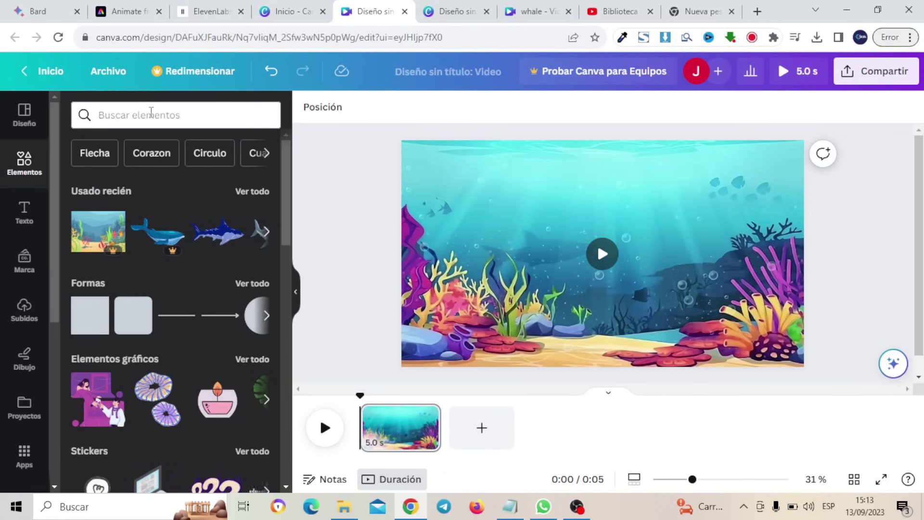
pyautogui.click(150, 114)
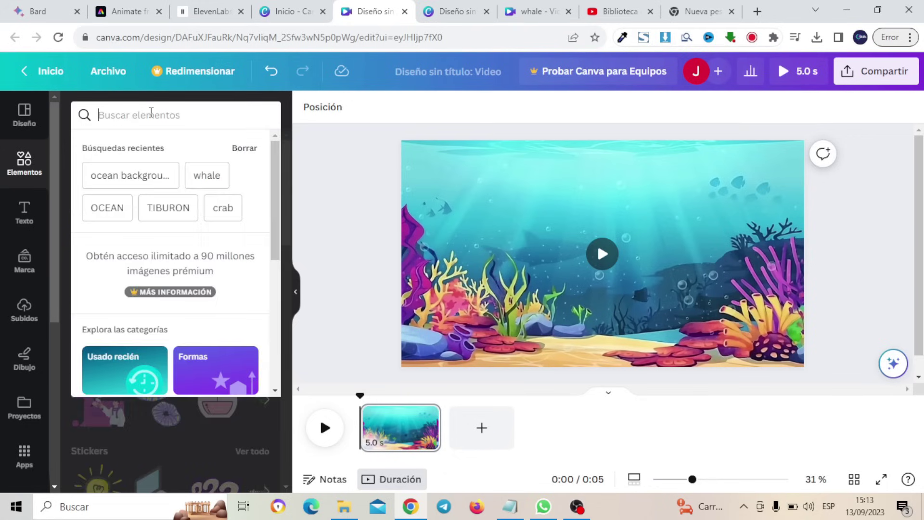
pyautogui.write('OCEN')
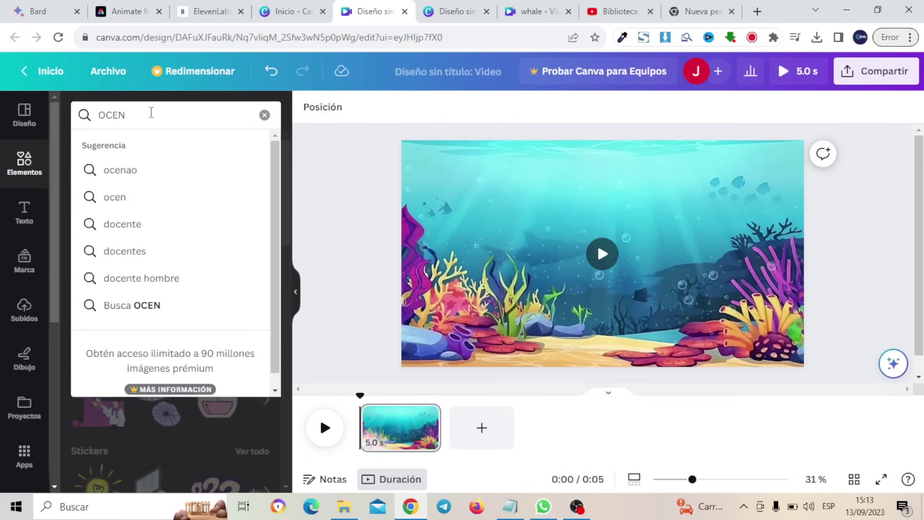
pyautogui.press('BackSpace')
pyautogui.write('AN')
pyautogui.press('Return')
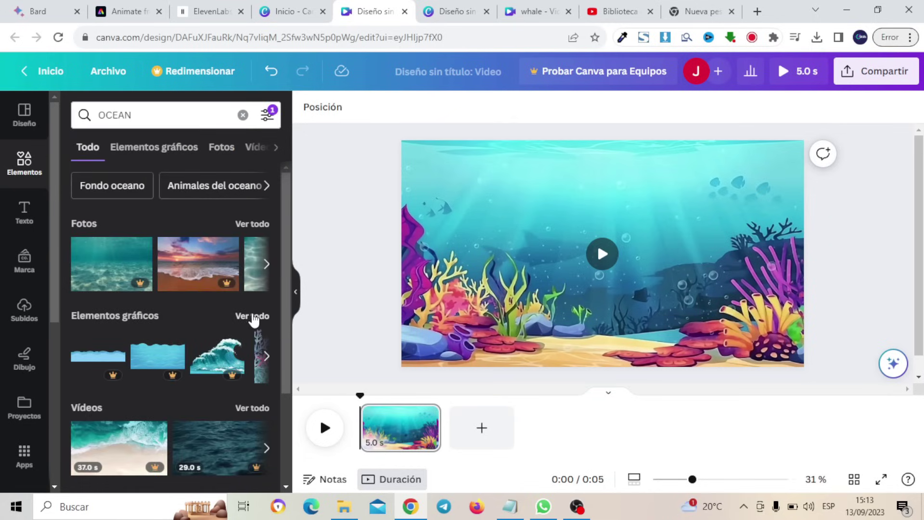
pyautogui.click(254, 317)
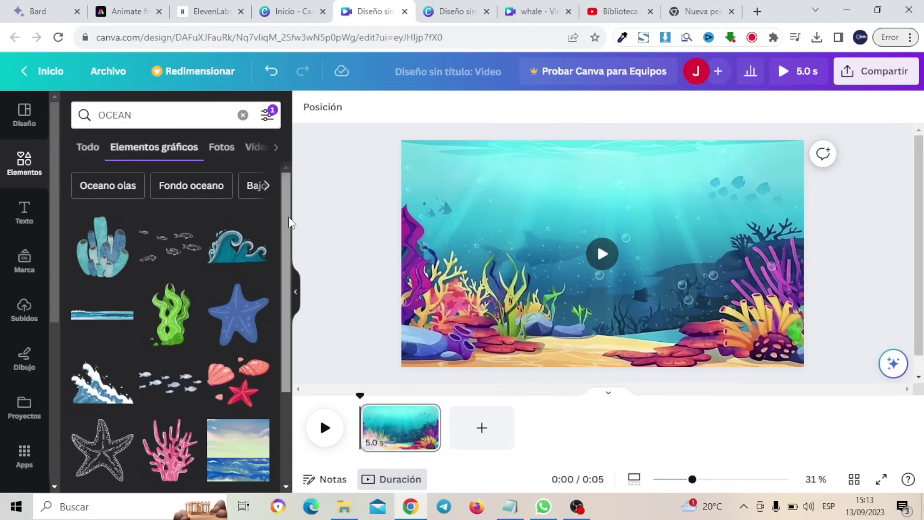
pyautogui.moveTo(289, 220); pyautogui.dragTo(282, 460)
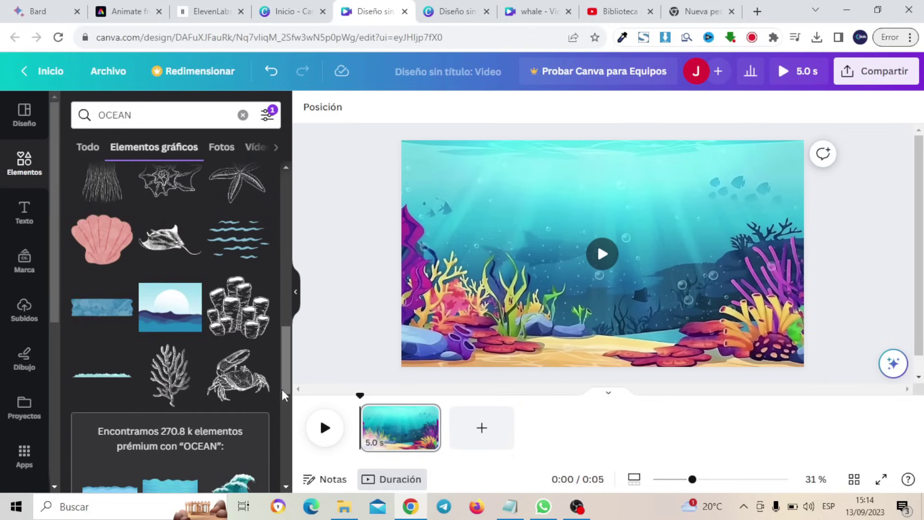
pyautogui.moveTo(283, 362); pyautogui.dragTo(282, 475)
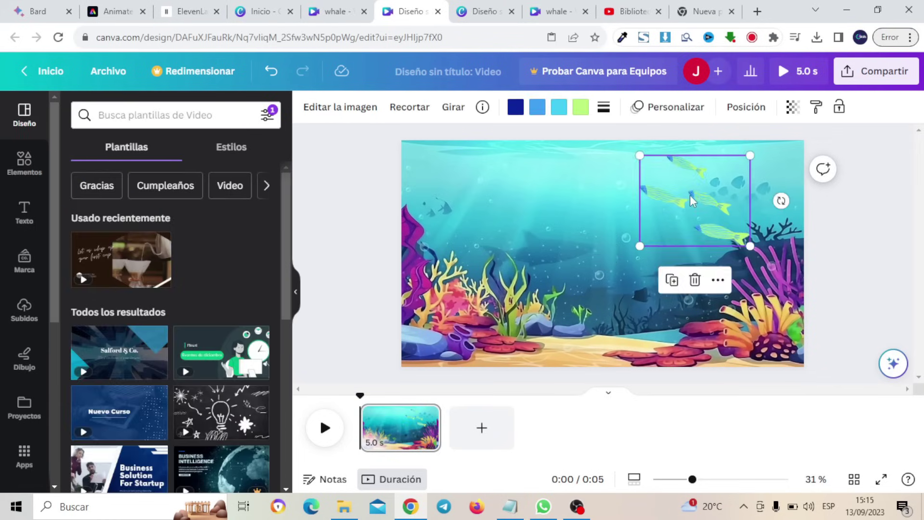
# Step: Move the school of green fish down and right, above the coral on the scene's right side
pyautogui.moveTo(691, 201); pyautogui.dragTo(727, 216)
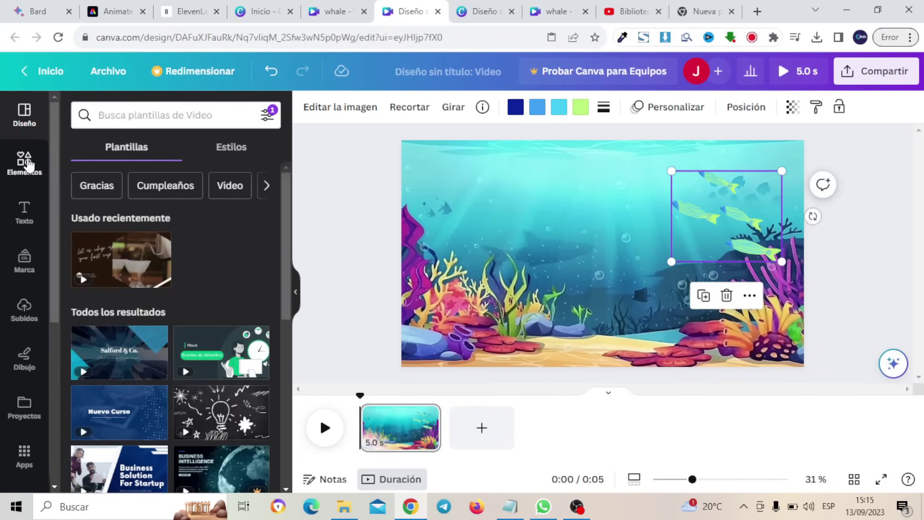
pyautogui.click(25, 162)
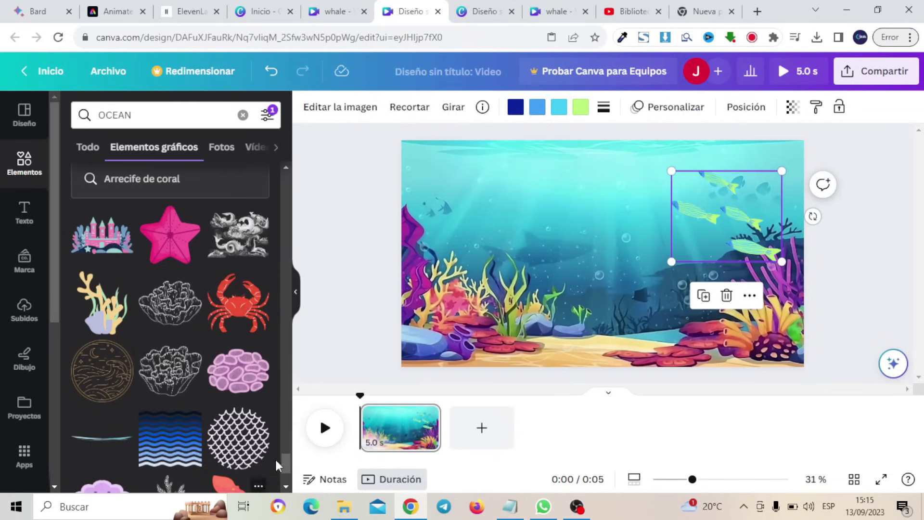
pyautogui.moveTo(285, 463); pyautogui.dragTo(299, 153)
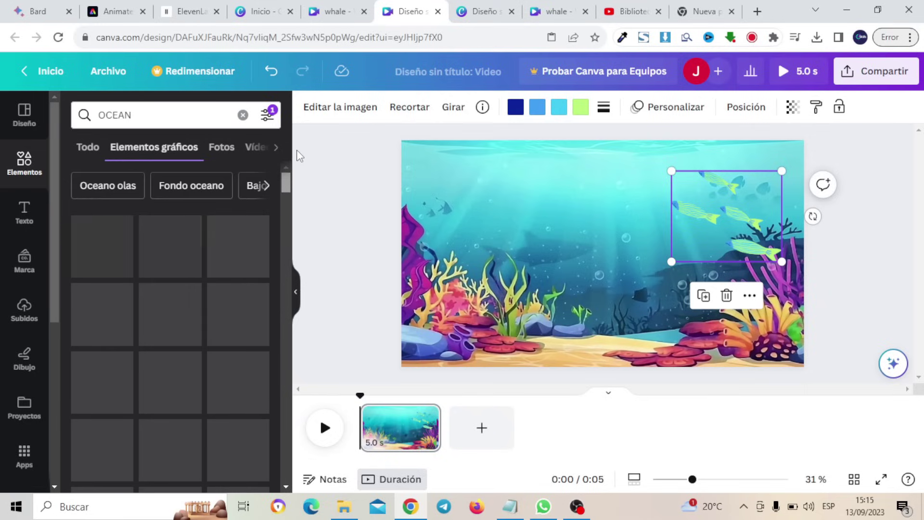
pyautogui.click(25, 313)
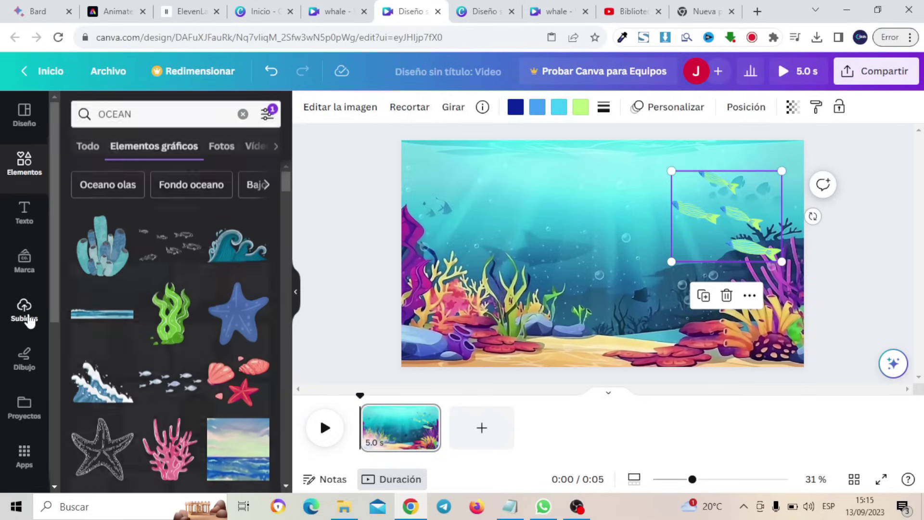
pyautogui.click(120, 223)
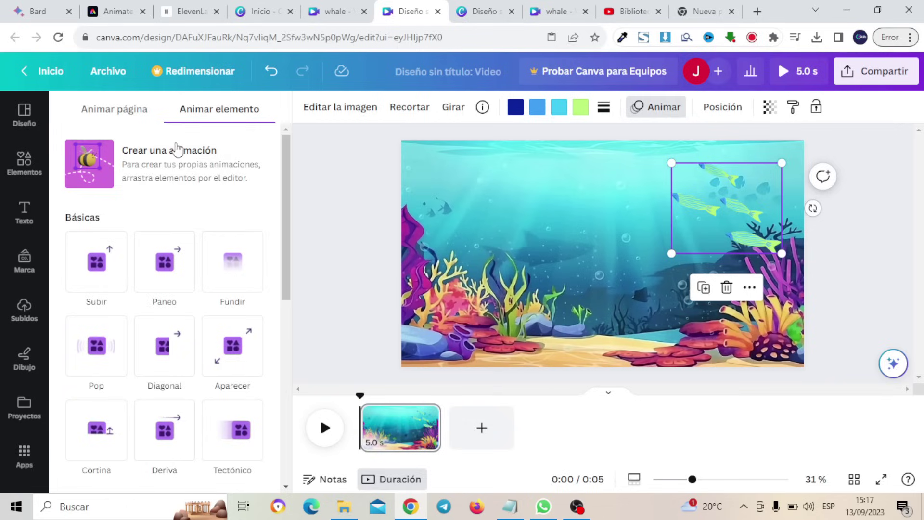
# Step: Animate the school of fish along a freehand wavy path toward the scene's center, slow its speed slightly and preview it
pyautogui.click(101, 171)
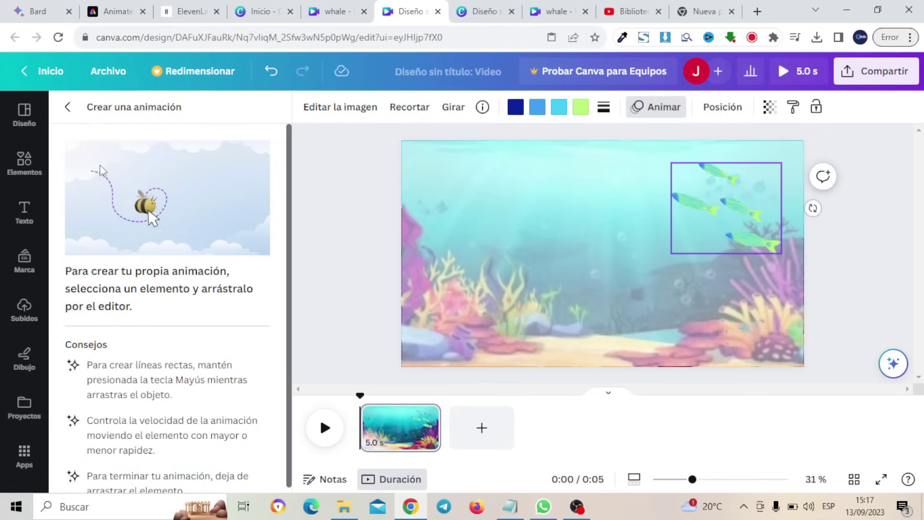
pyautogui.moveTo(739, 201)
pyautogui.mouseDown()
pyautogui.moveTo(761, 199)
pyautogui.moveTo(754, 186)
pyautogui.moveTo(788, 192)
pyautogui.moveTo(763, 180)
pyautogui.moveTo(708, 207)
pyautogui.moveTo(664, 198)
pyautogui.moveTo(633, 217)
pyautogui.moveTo(608, 192)
pyautogui.moveTo(587, 204)
pyautogui.mouseUp()
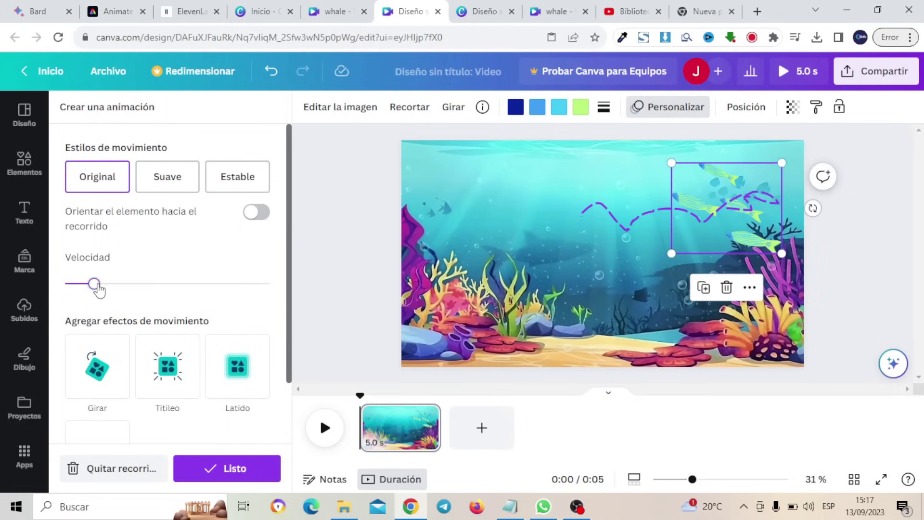
pyautogui.moveTo(91, 287); pyautogui.dragTo(83, 284)
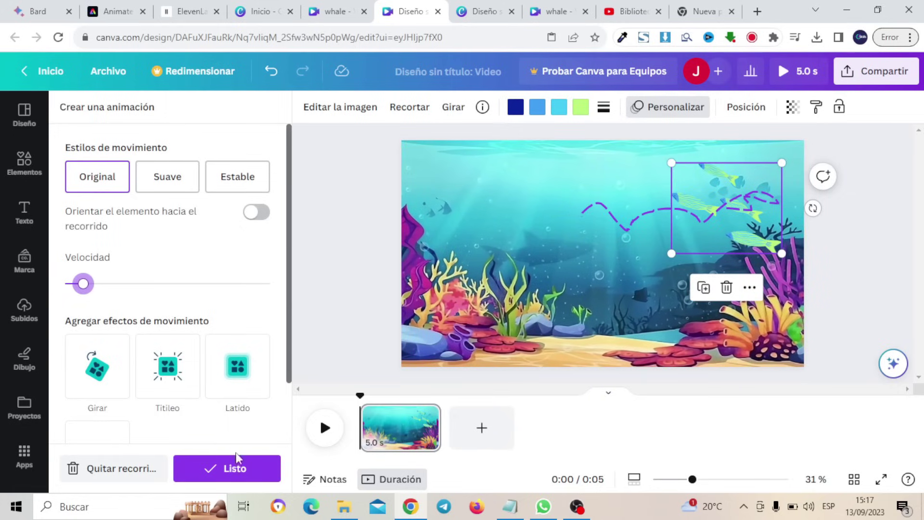
pyautogui.click(237, 469)
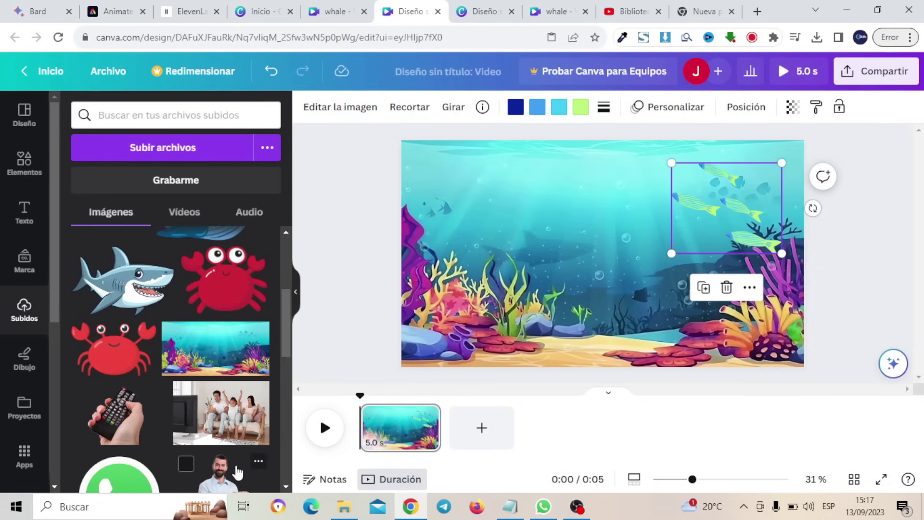
pyautogui.click(326, 428)
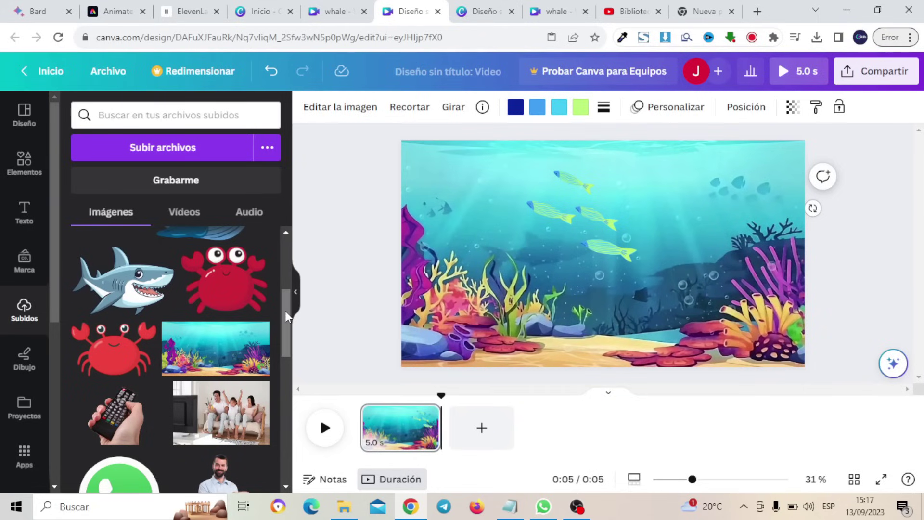
# Step: Add the uploaded big-eyed red crab image, shrink it to about half size and place it in the scene's lower-left corner
pyautogui.moveTo(285, 310); pyautogui.dragTo(285, 276)
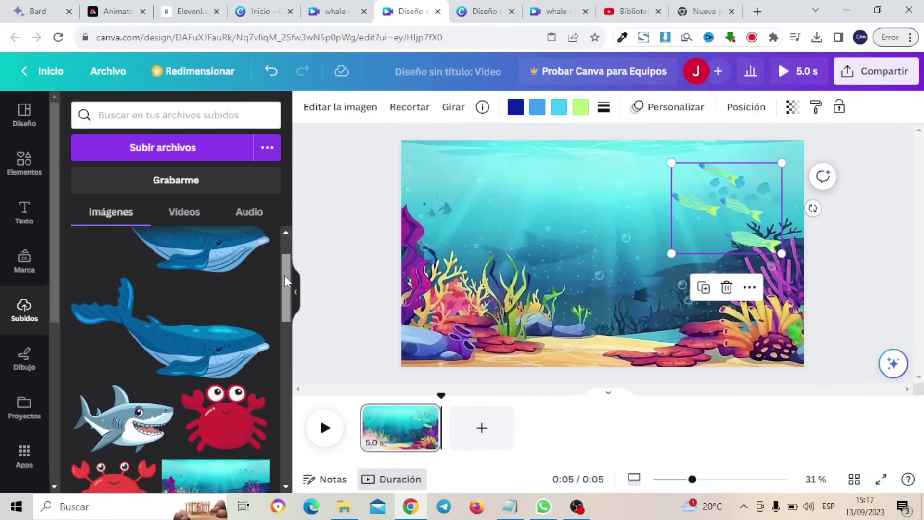
pyautogui.click(232, 430)
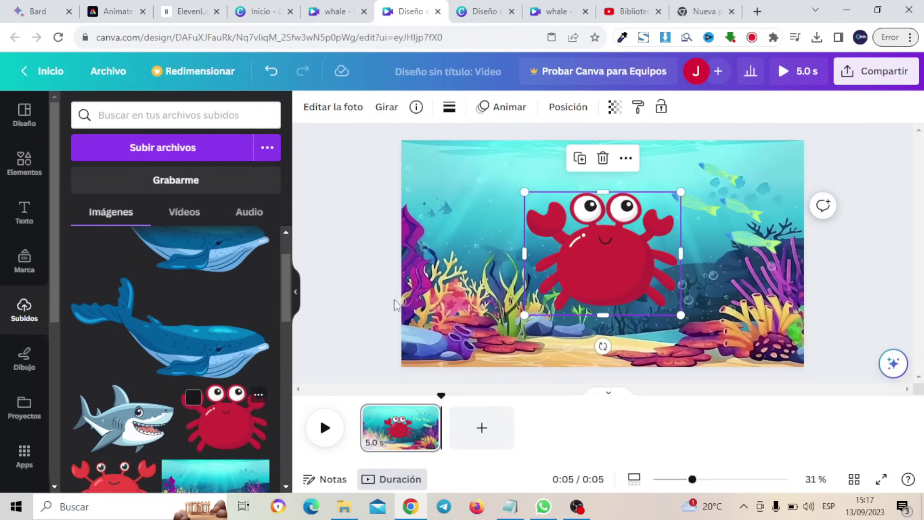
pyautogui.moveTo(682, 192); pyautogui.dragTo(598, 253)
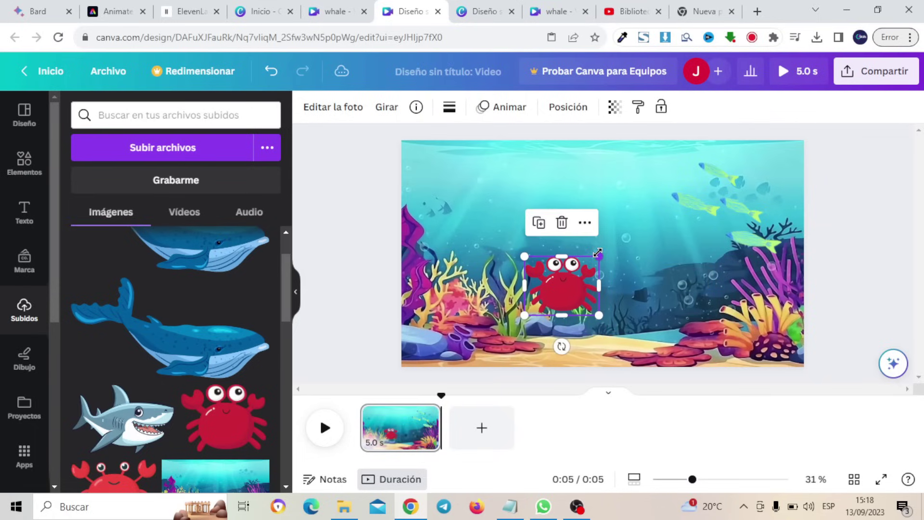
pyautogui.moveTo(568, 290); pyautogui.dragTo(458, 330)
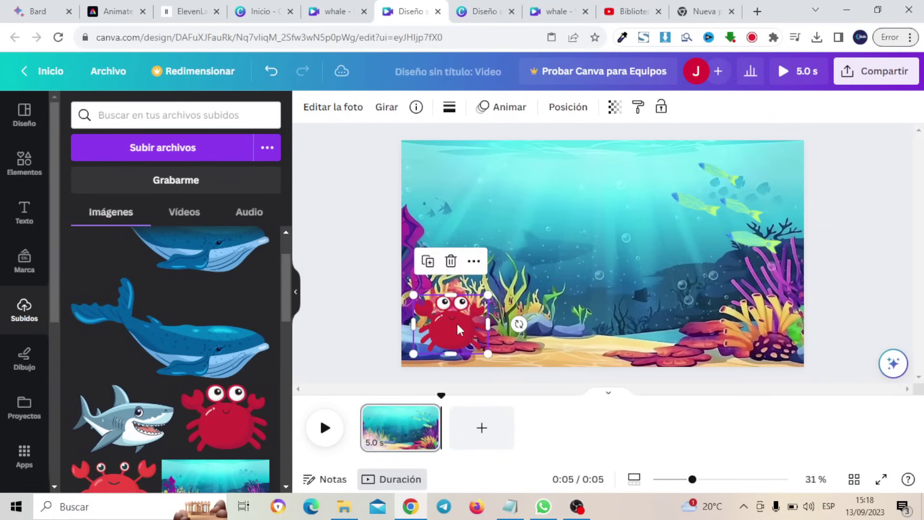
# Step: Animate the crab along a freehand path across the seabed to the right-hand coral, using the Estable movement style
pyautogui.click(510, 108)
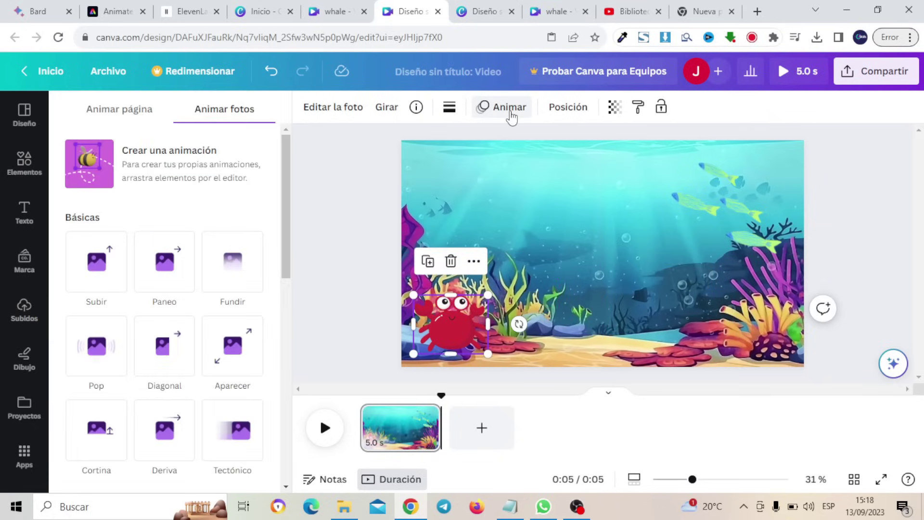
pyautogui.click(163, 164)
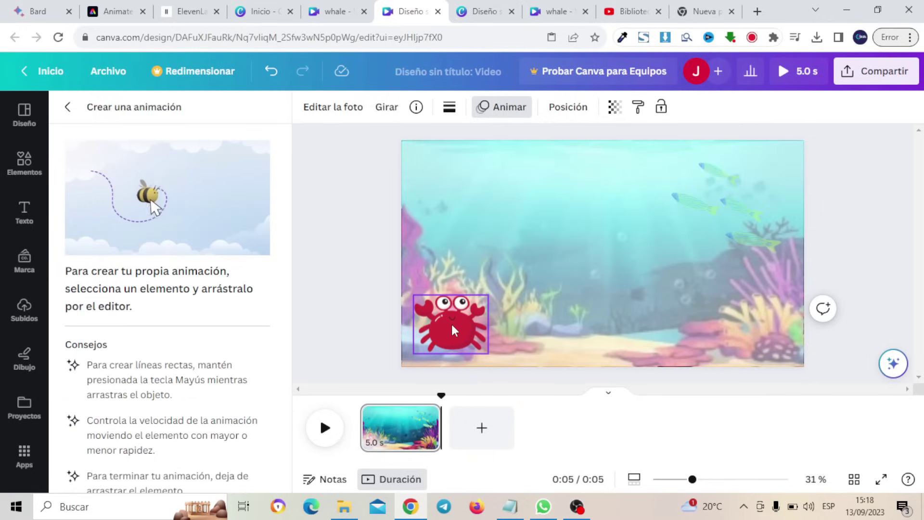
pyautogui.moveTo(451, 325)
pyautogui.mouseDown()
pyautogui.moveTo(487, 312)
pyautogui.moveTo(511, 329)
pyautogui.moveTo(574, 305)
pyautogui.moveTo(613, 323)
pyautogui.moveTo(656, 307)
pyautogui.moveTo(686, 317)
pyautogui.moveTo(674, 331)
pyautogui.mouseUp()
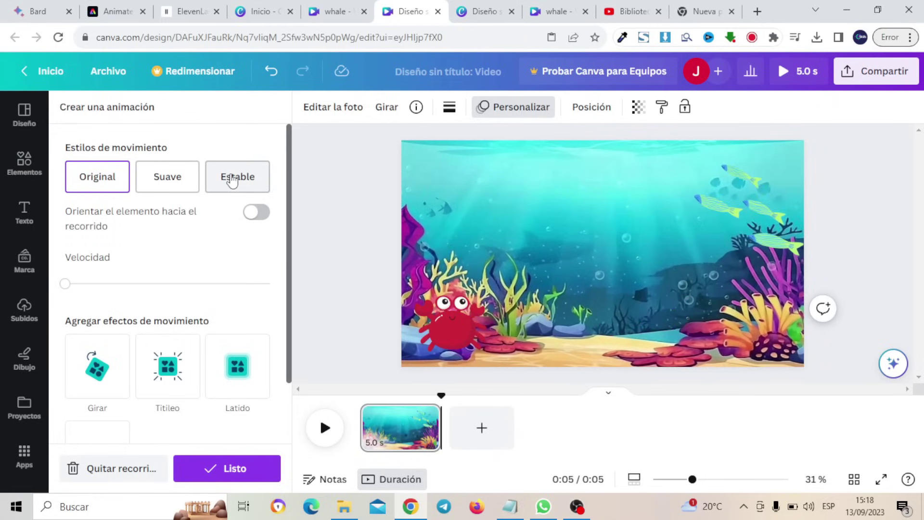
pyautogui.click(171, 178)
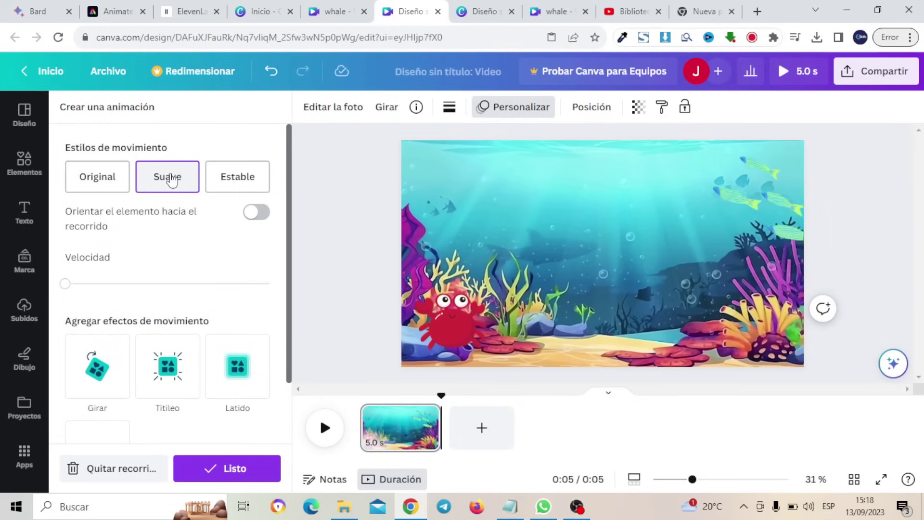
pyautogui.click(236, 189)
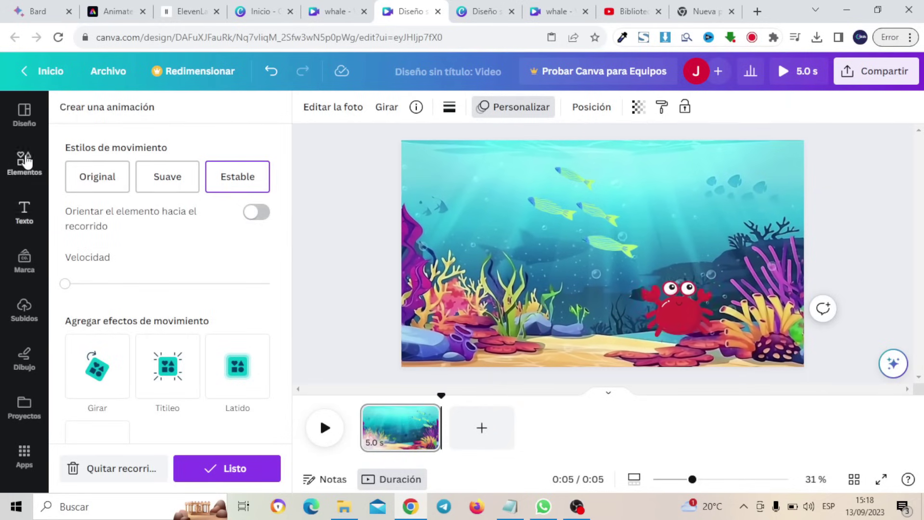
pyautogui.click(20, 166)
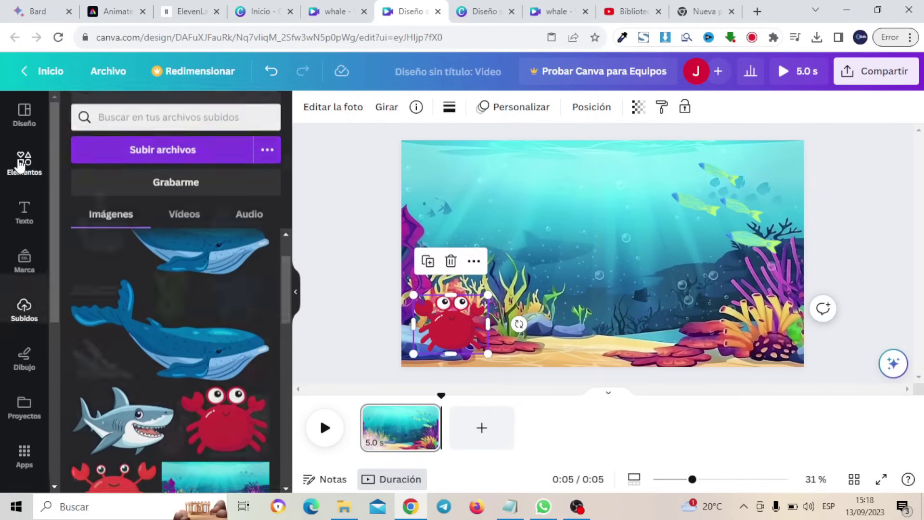
# Step: Add the uploaded blue whale image, move it to the upper left of the scene and shrink it
pyautogui.click(20, 162)
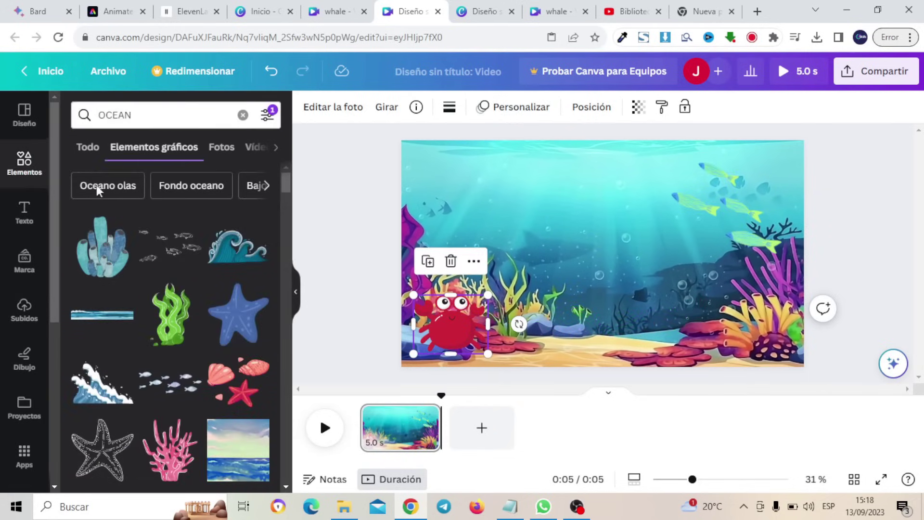
pyautogui.click(23, 313)
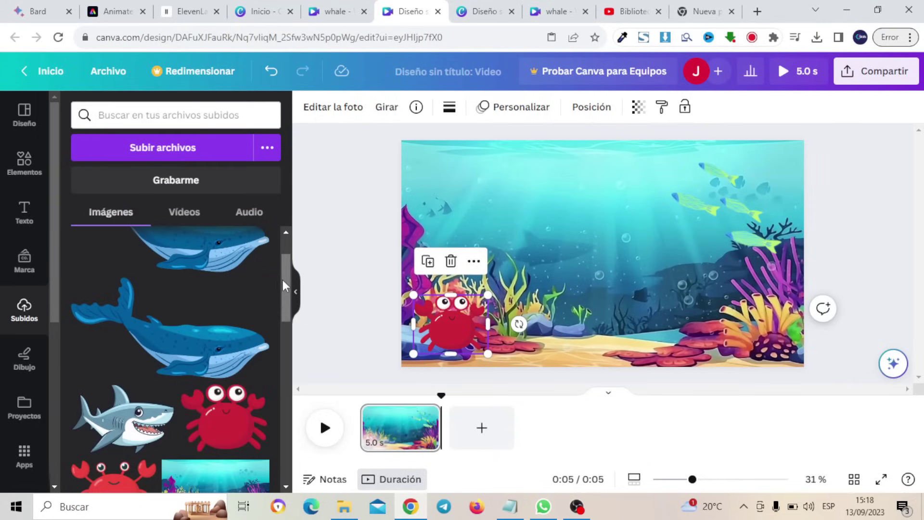
pyautogui.scroll(2, 284, 284)
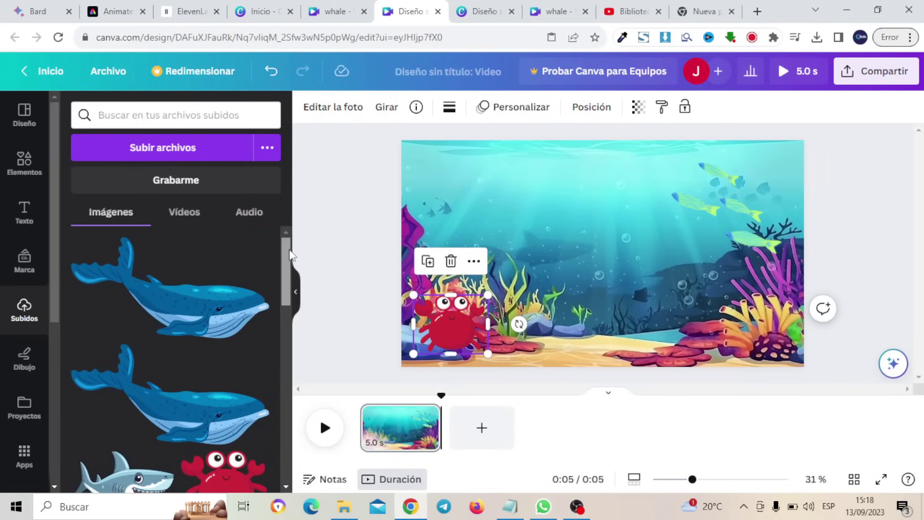
pyautogui.click(194, 317)
pyautogui.moveTo(612, 280); pyautogui.dragTo(553, 232)
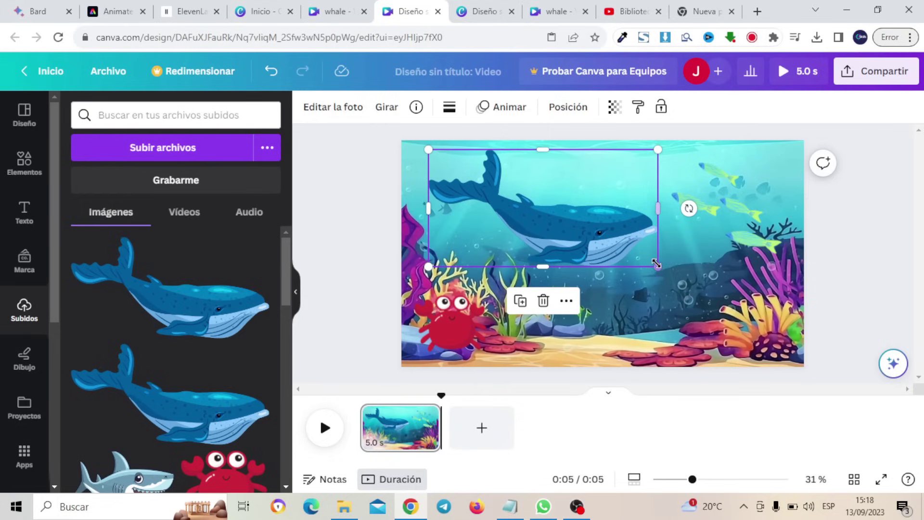
pyautogui.moveTo(658, 266); pyautogui.dragTo(614, 241)
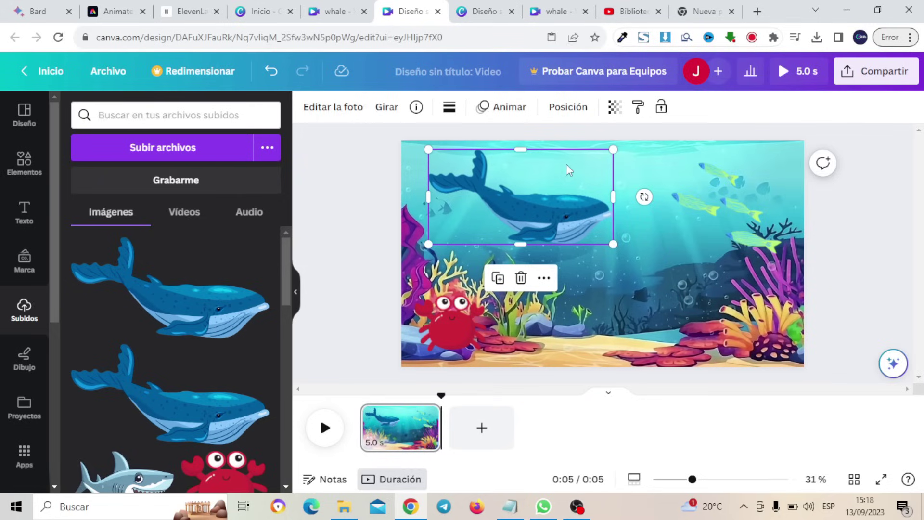
# Step: Set the whale's transparency to 52 and move it against the left edge of the scene
pyautogui.click(615, 108)
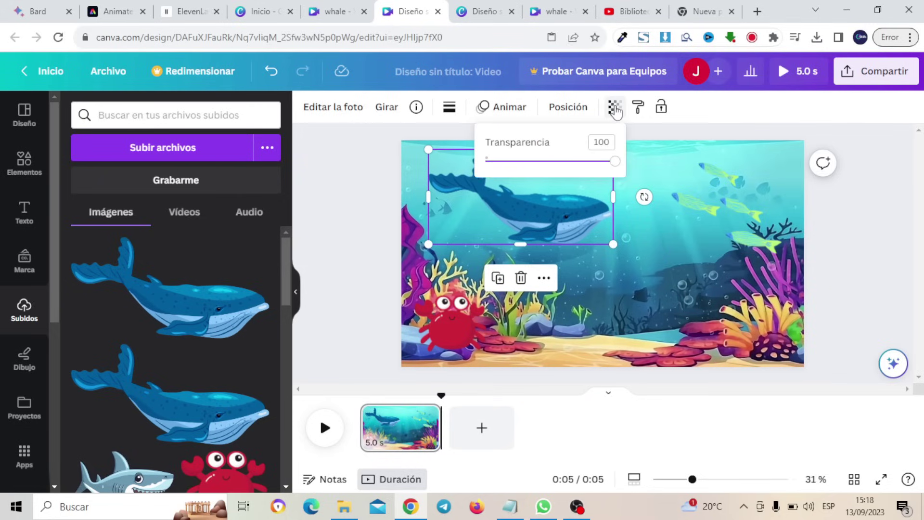
pyautogui.moveTo(613, 164); pyautogui.dragTo(558, 164)
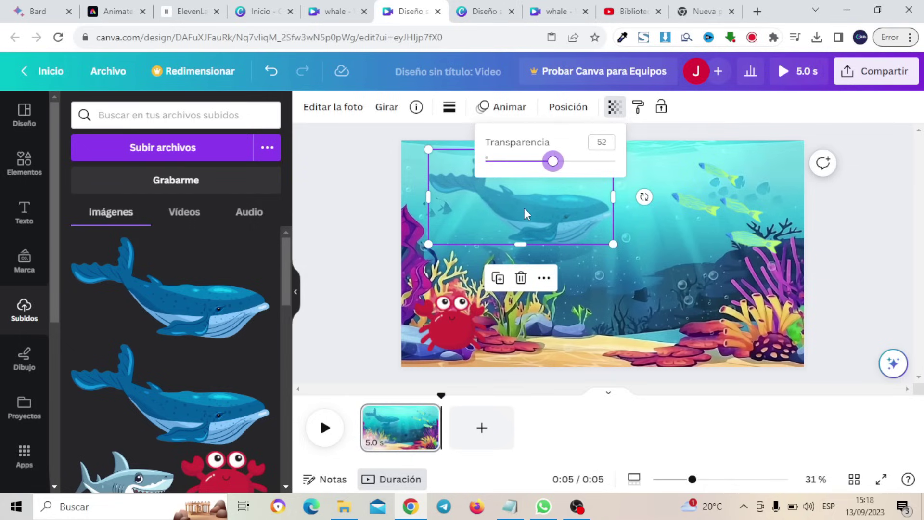
pyautogui.moveTo(524, 208); pyautogui.dragTo(499, 209)
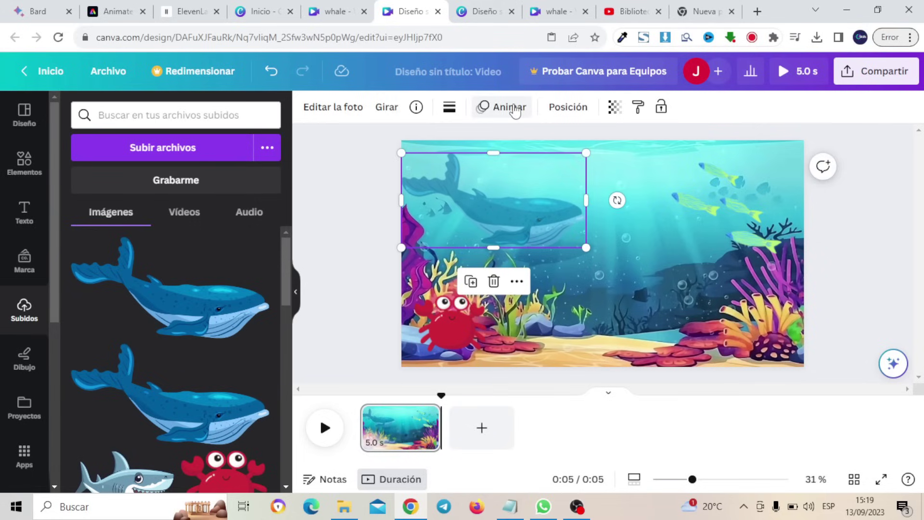
# Step: Animate the whale along a freehand curved path to the right, reduce its size a little more and preview the scene
pyautogui.click(514, 108)
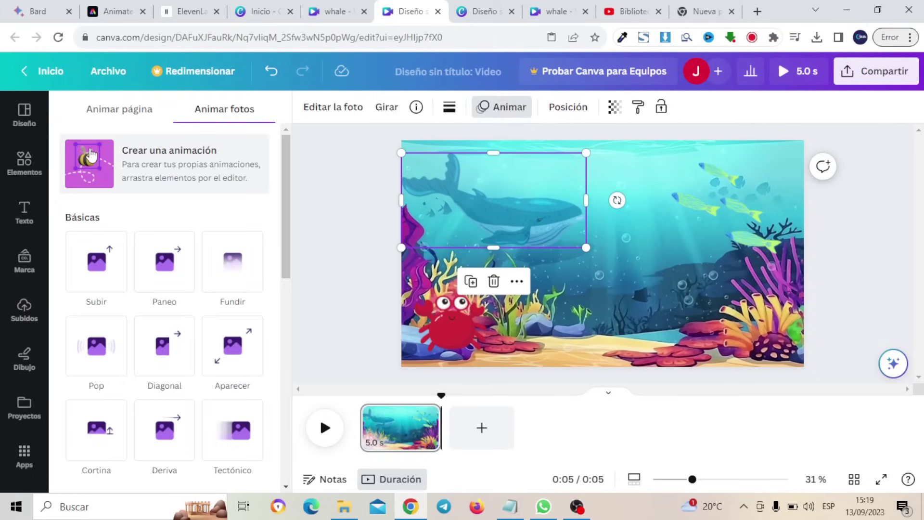
pyautogui.click(92, 155)
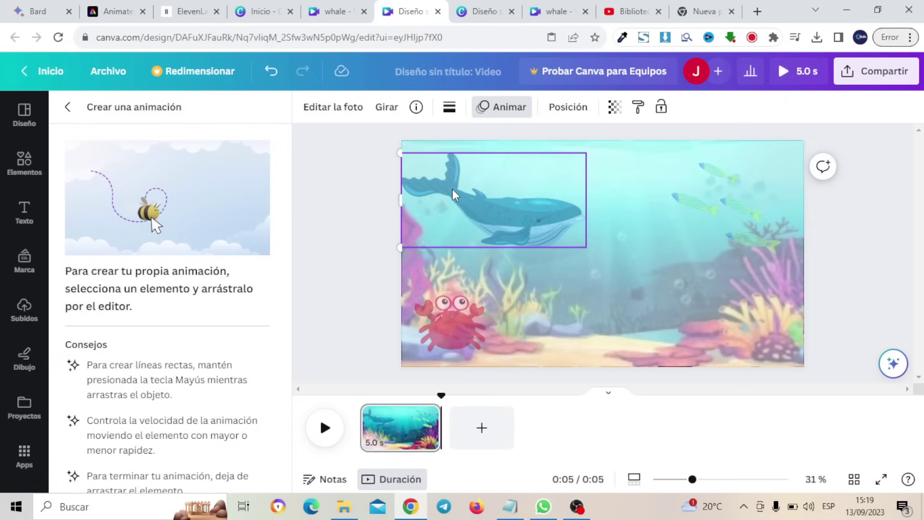
pyautogui.moveTo(452, 188)
pyautogui.mouseDown()
pyautogui.moveTo(491, 216)
pyautogui.moveTo(524, 203)
pyautogui.moveTo(582, 211)
pyautogui.mouseUp()
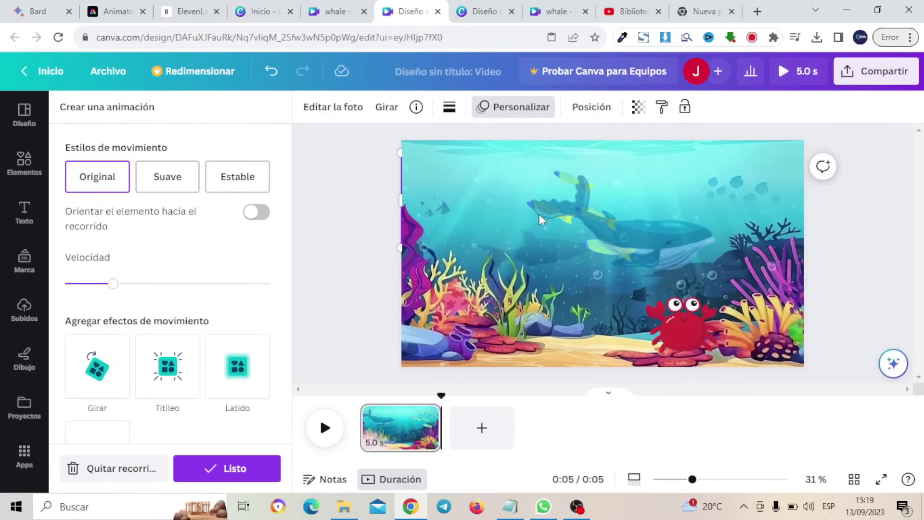
pyautogui.moveTo(586, 248); pyautogui.dragTo(557, 234)
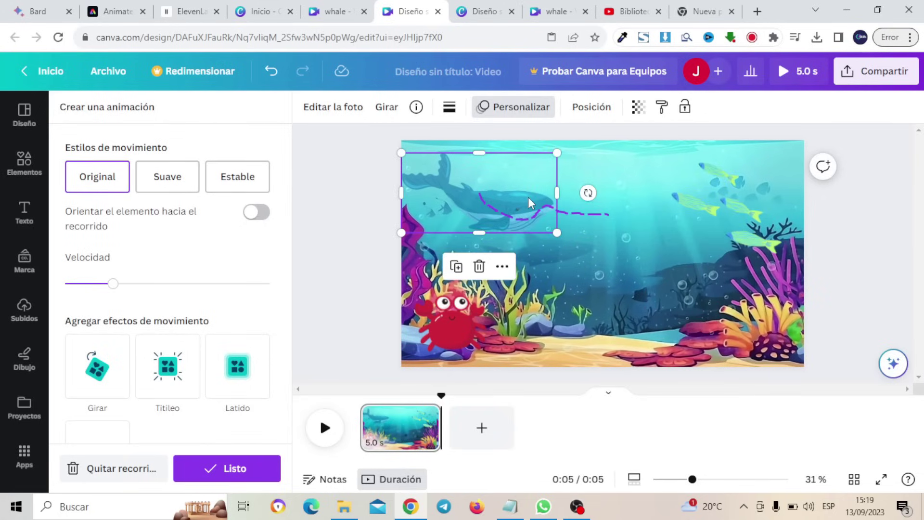
pyautogui.click(323, 428)
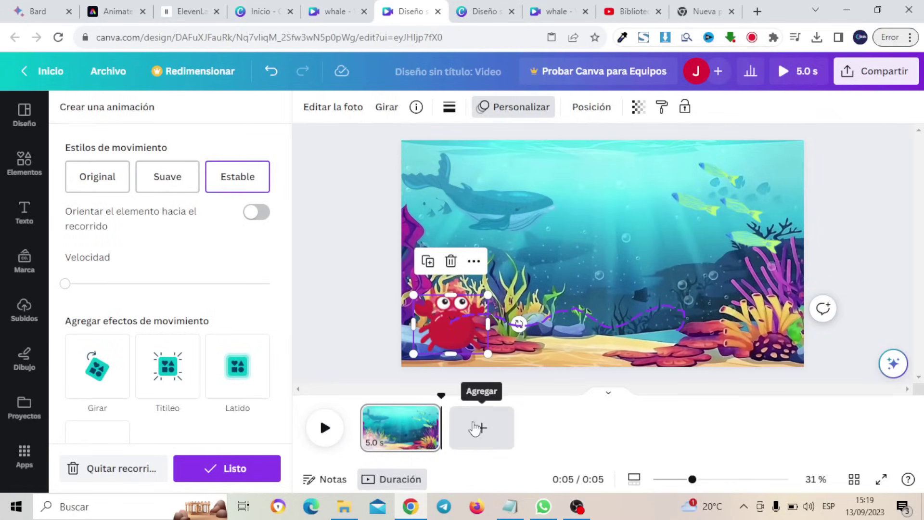
# Step: Add a second page and fill it with the uploaded 5-second animated reef background video
pyautogui.click(482, 429)
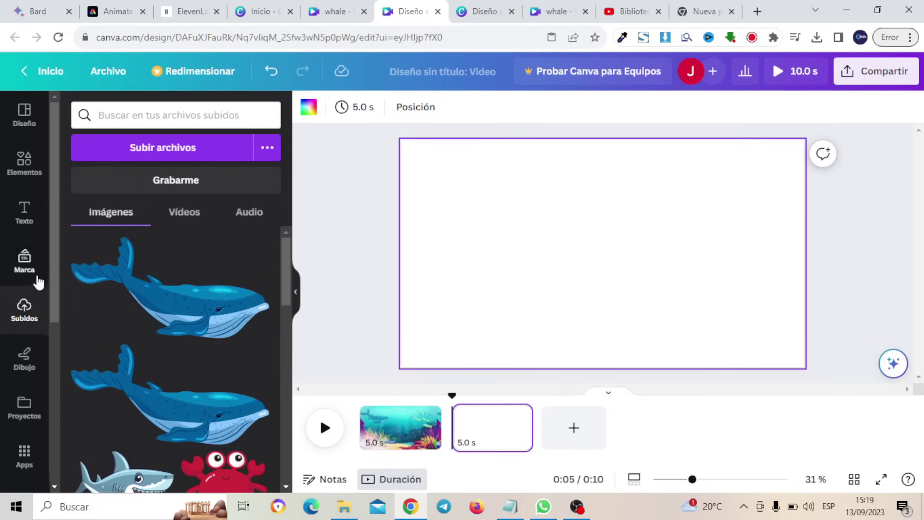
pyautogui.click(184, 213)
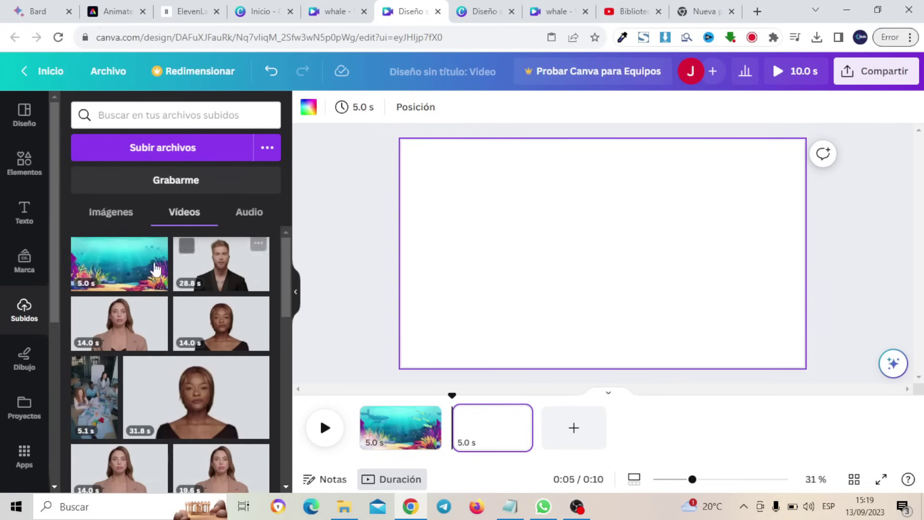
pyautogui.click(156, 268)
pyautogui.moveTo(542, 228); pyautogui.dragTo(503, 209)
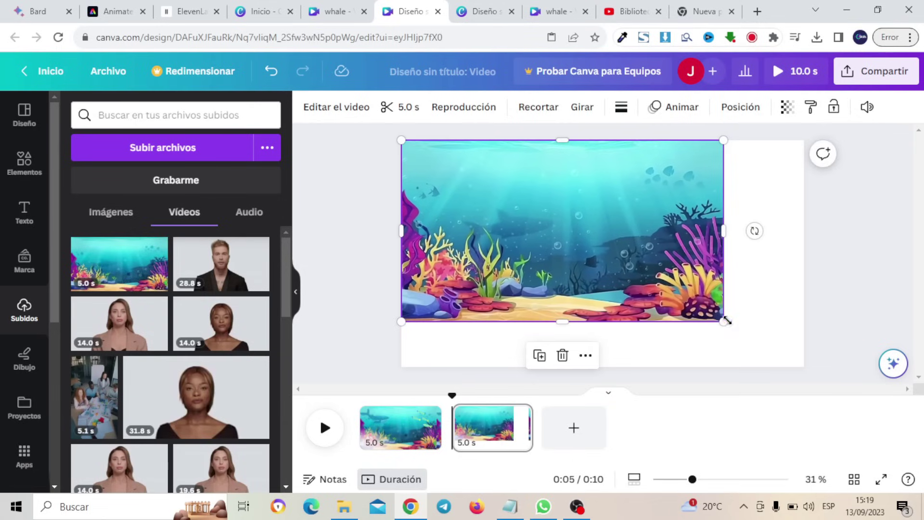
pyautogui.moveTo(723, 320); pyautogui.dragTo(804, 366)
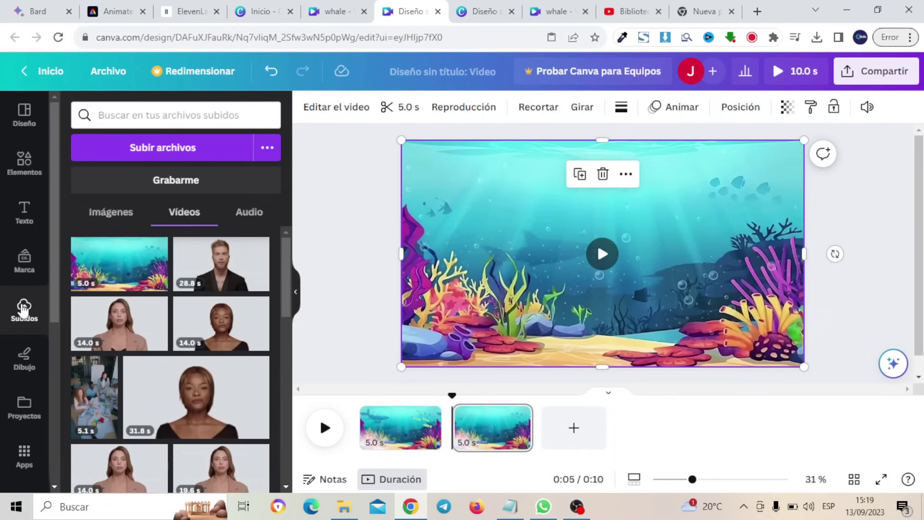
# Step: Add the uploaded shark image to the second page, place it against the left edge and resize it to about 820 × 555
pyautogui.click(110, 212)
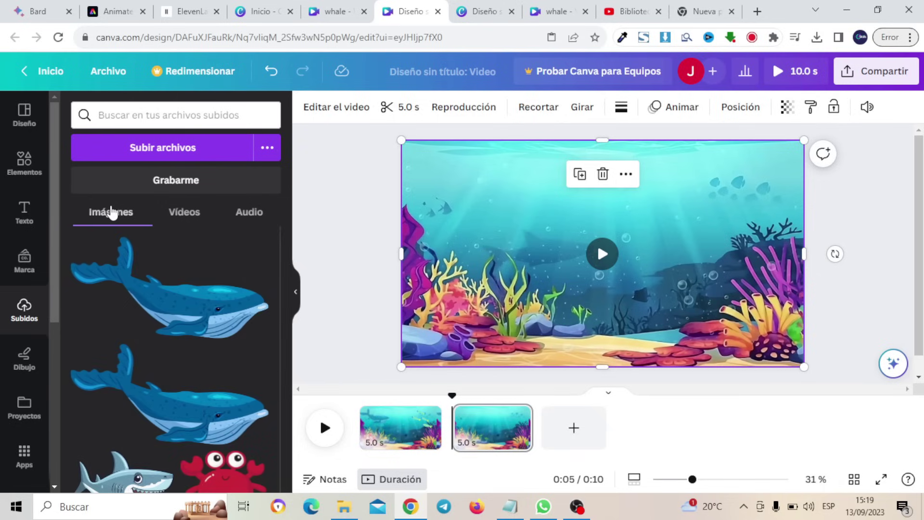
pyautogui.moveTo(285, 257); pyautogui.dragTo(285, 300)
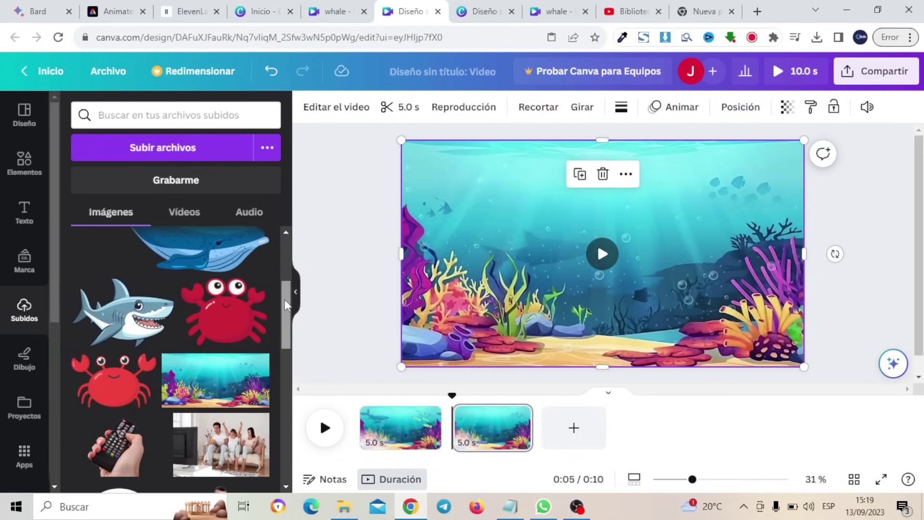
pyautogui.click(131, 328)
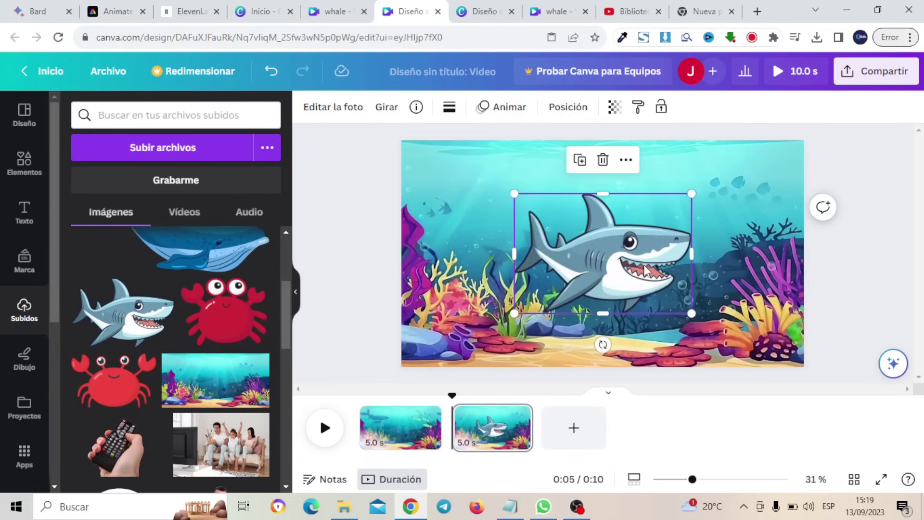
pyautogui.moveTo(645, 269); pyautogui.dragTo(533, 288)
pyautogui.moveTo(575, 334); pyautogui.dragTo(570, 331)
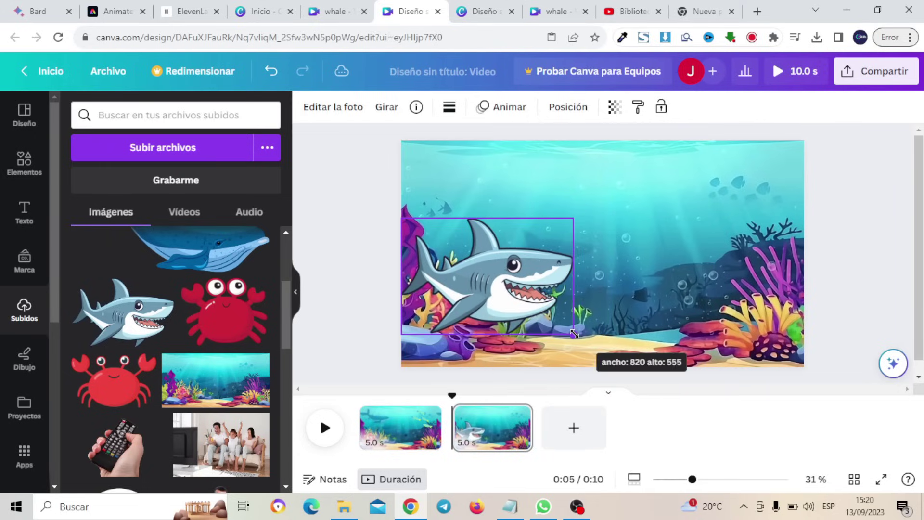
# Step: Animate the shark along a freehand path to the right with the Original movement style and preview the scene
pyautogui.click(510, 107)
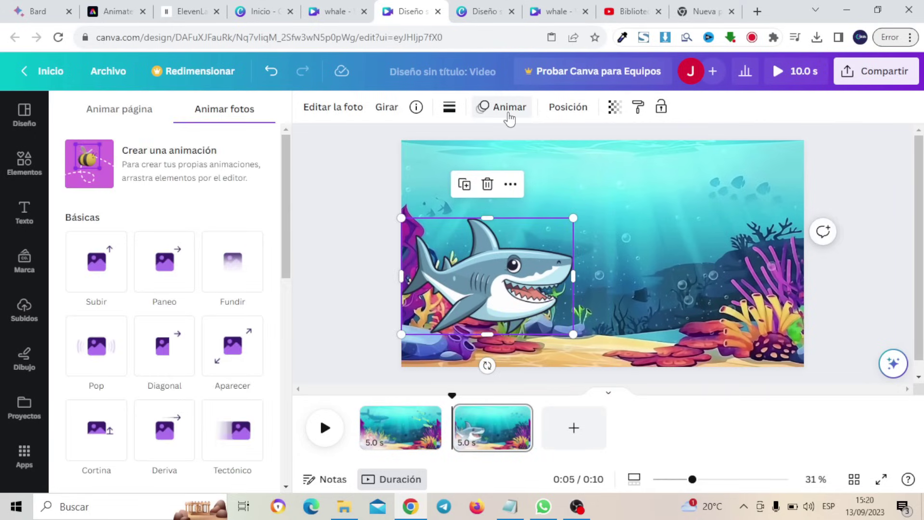
pyautogui.click(98, 165)
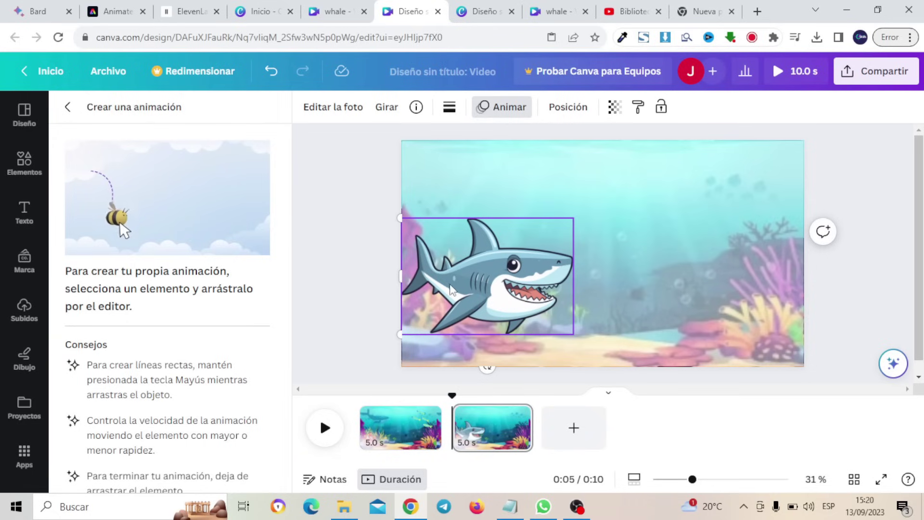
pyautogui.moveTo(444, 283)
pyautogui.mouseDown()
pyautogui.moveTo(468, 296)
pyautogui.moveTo(504, 277)
pyautogui.moveTo(591, 288)
pyautogui.mouseUp()
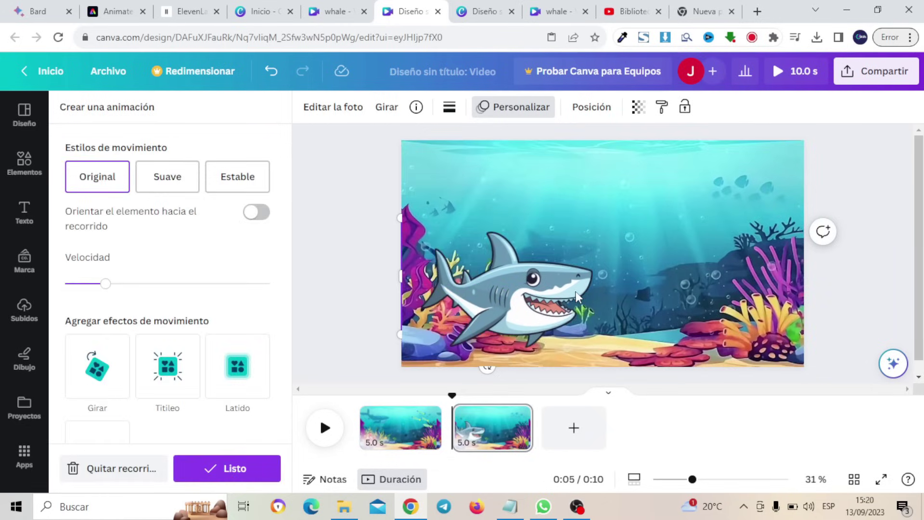
pyautogui.click(247, 472)
pyautogui.click(324, 436)
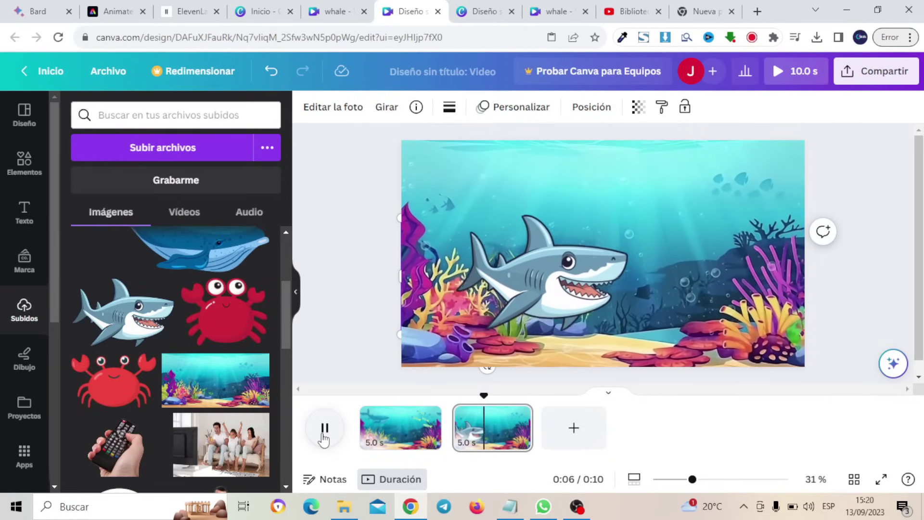
# Step: Add a third page and cover it completely with the uploaded animated reef video
pyautogui.click(574, 427)
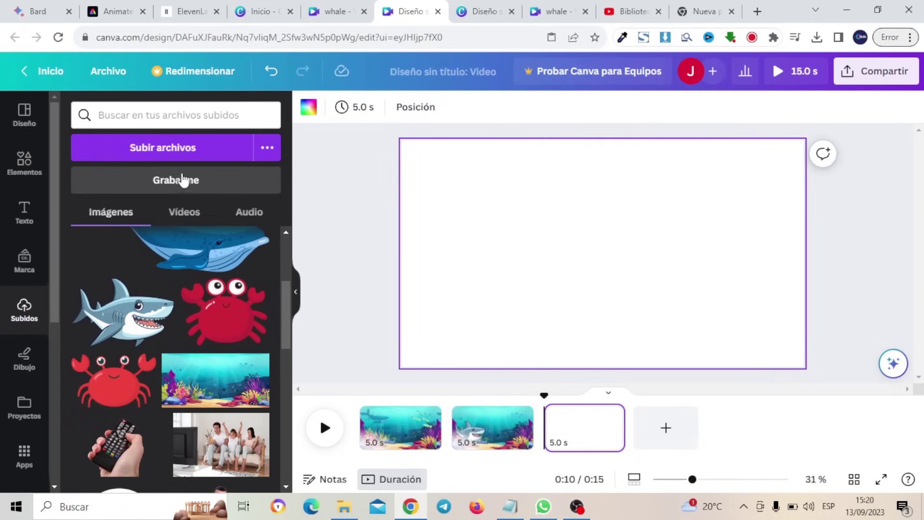
pyautogui.click(182, 211)
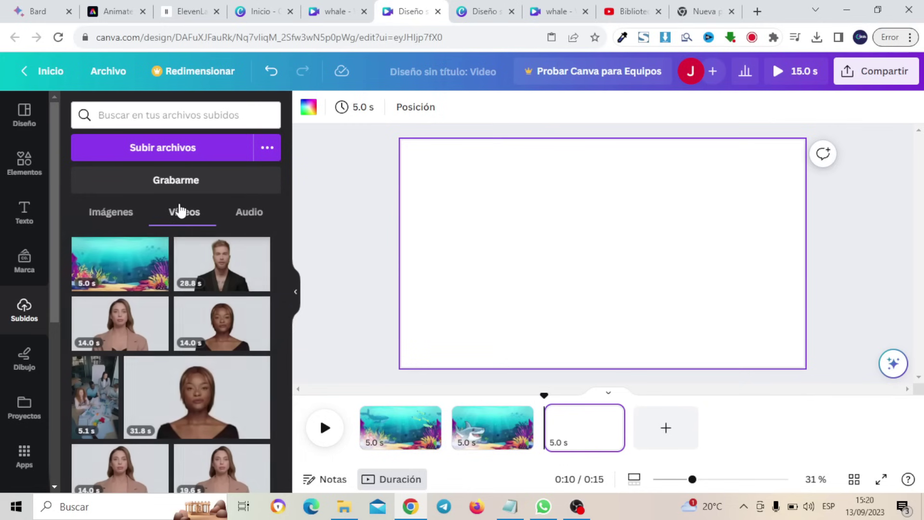
pyautogui.click(107, 274)
pyautogui.moveTo(561, 253); pyautogui.dragTo(523, 234)
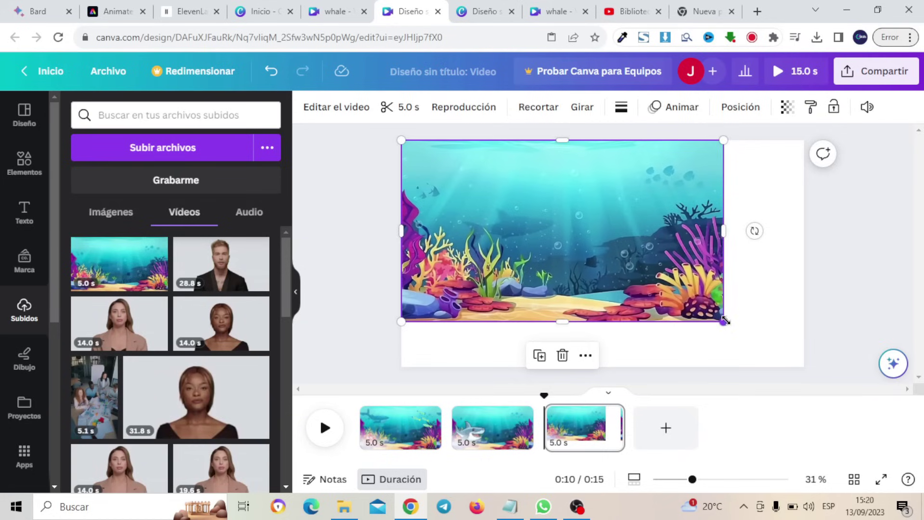
pyautogui.moveTo(723, 321); pyautogui.dragTo(803, 367)
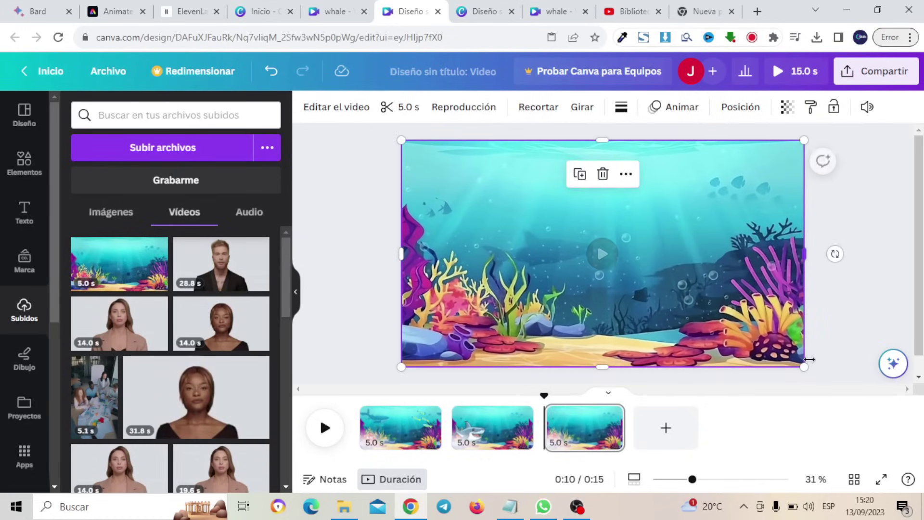
# Step: Add the uploaded dark red crab image to the third page and place it in the lower-left corner of the scene
pyautogui.click(93, 215)
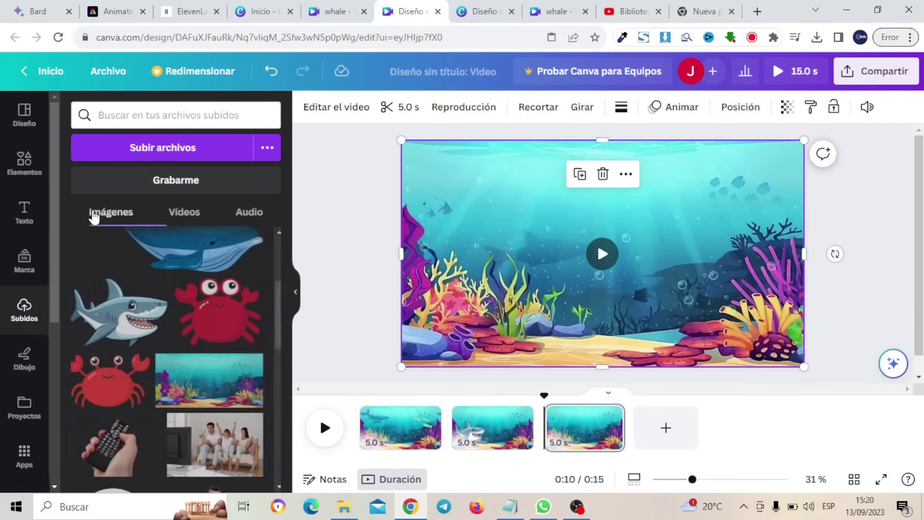
pyautogui.click(229, 331)
pyautogui.moveTo(597, 257); pyautogui.dragTo(441, 333)
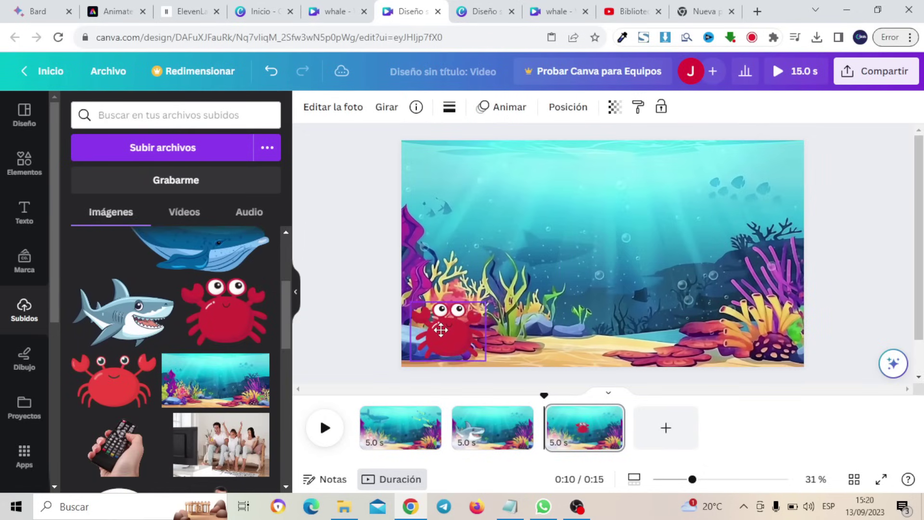
pyautogui.click(442, 333)
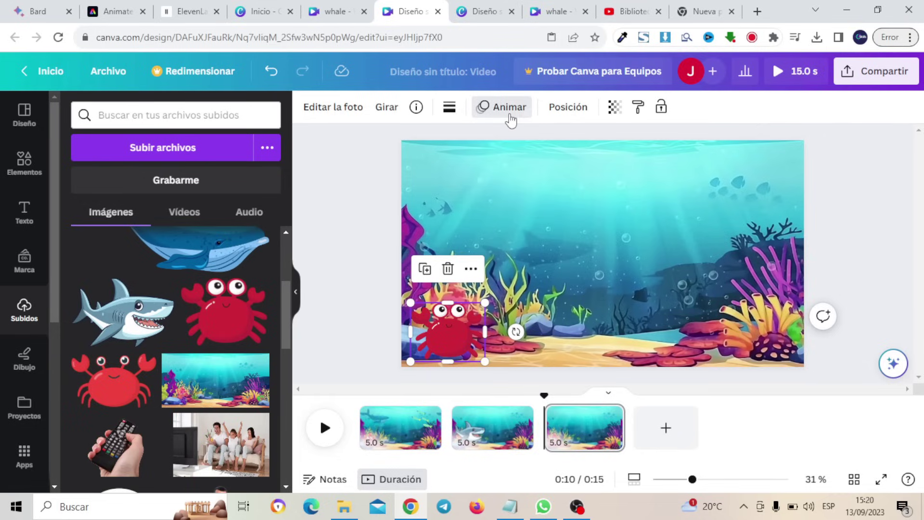
# Step: Animate the third page's crab along a freehand wavy path across the seabed to the right, using the Suave movement style
pyautogui.click(509, 115)
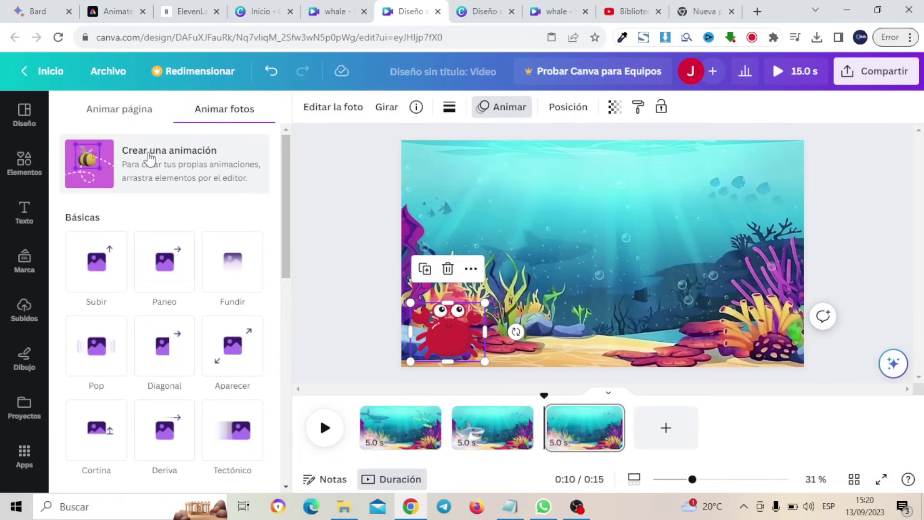
pyautogui.click(150, 157)
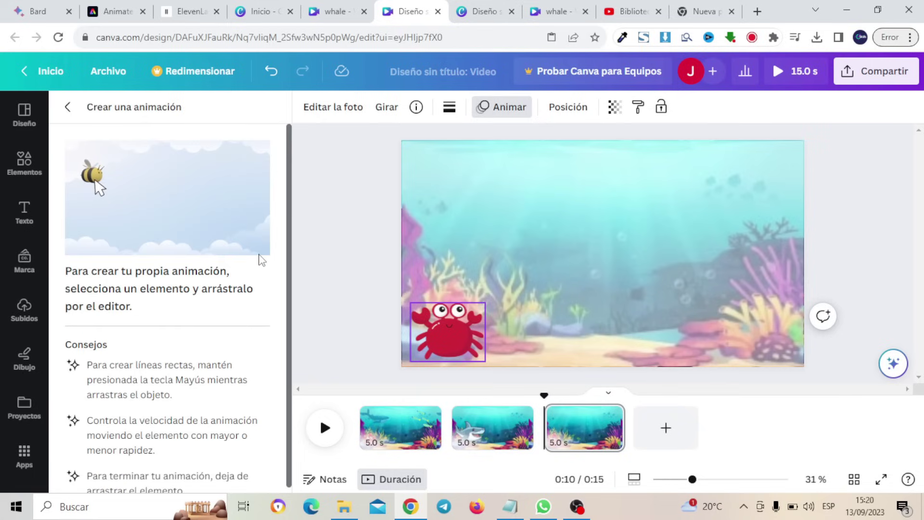
pyautogui.moveTo(439, 344)
pyautogui.mouseDown()
pyautogui.moveTo(436, 336)
pyautogui.moveTo(460, 343)
pyautogui.moveTo(604, 330)
pyautogui.moveTo(643, 348)
pyautogui.moveTo(580, 354)
pyautogui.mouseUp()
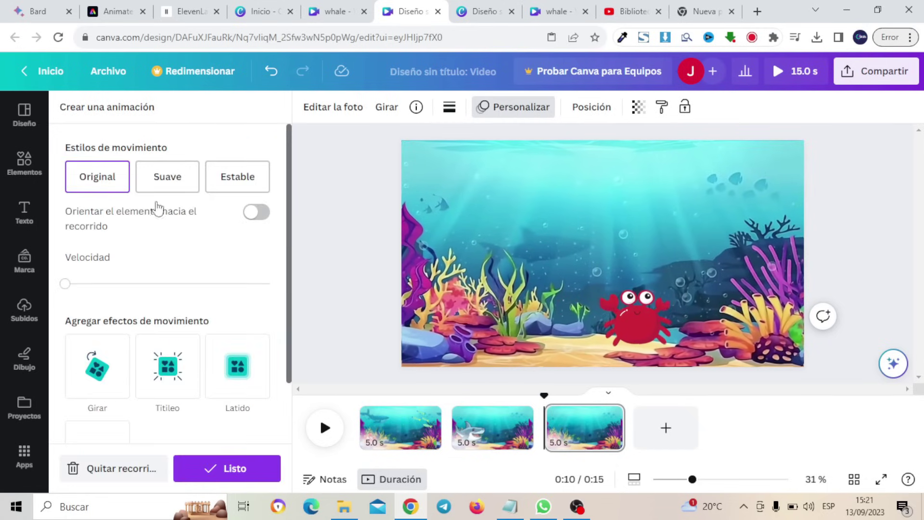
pyautogui.click(193, 182)
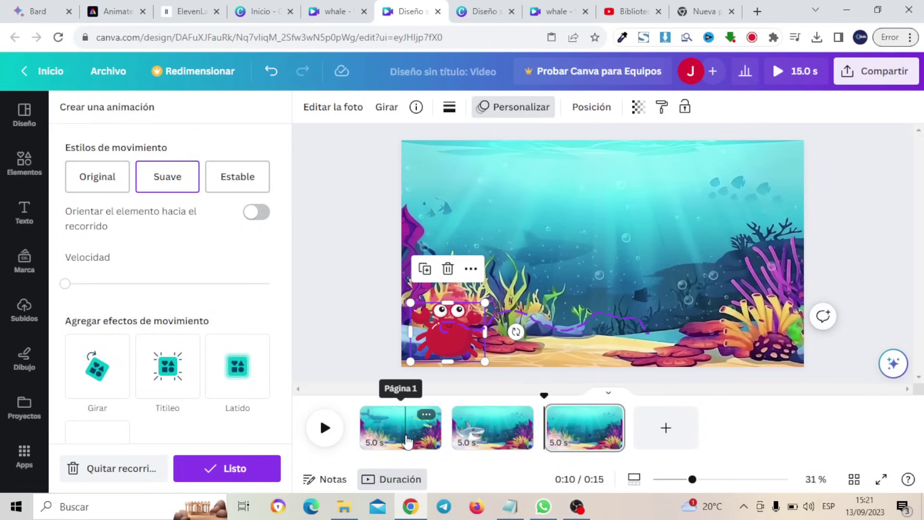
# Step: Download only page 1, the whale and crab scene, as an MP4 video
pyautogui.click(406, 440)
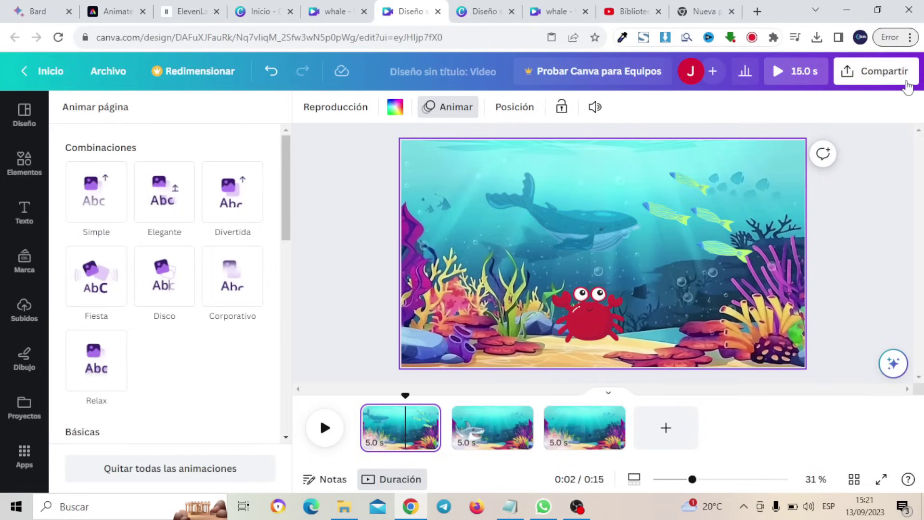
pyautogui.click(908, 85)
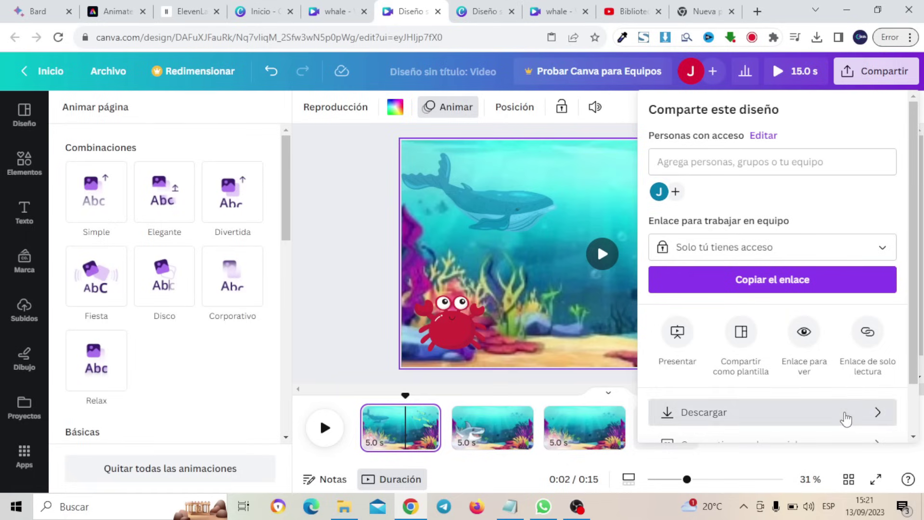
pyautogui.click(846, 416)
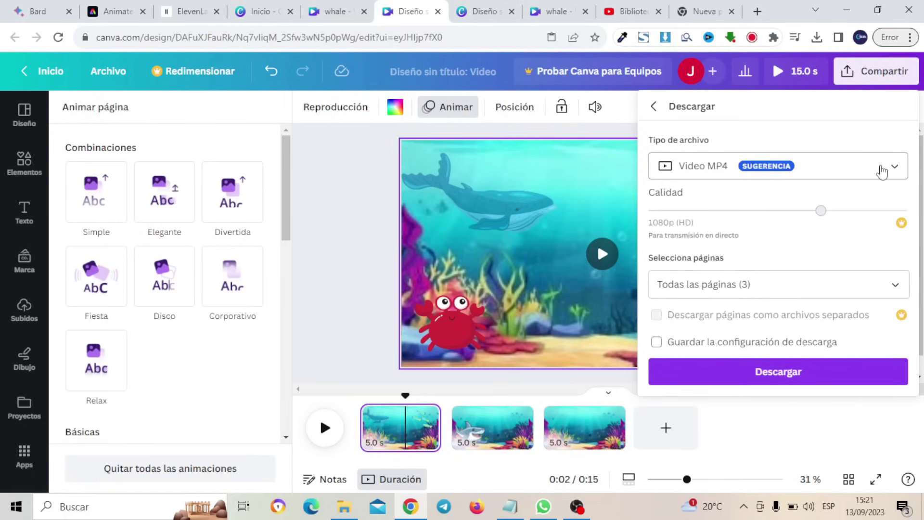
pyautogui.click(891, 282)
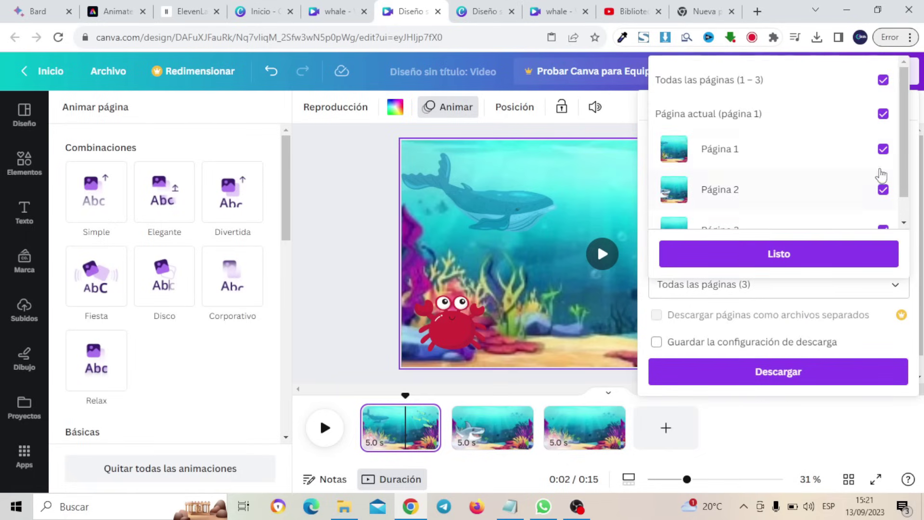
pyautogui.moveTo(908, 126); pyautogui.dragTo(907, 194)
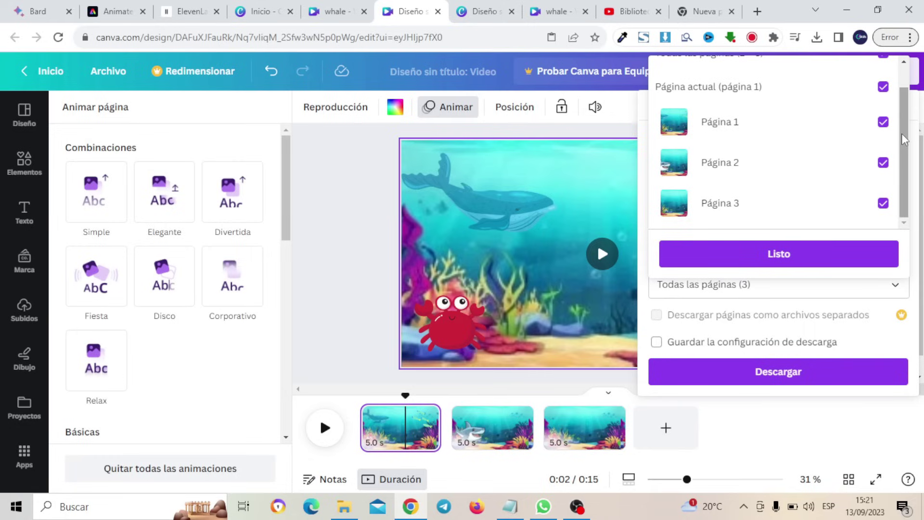
pyautogui.moveTo(904, 138); pyautogui.dragTo(905, 114)
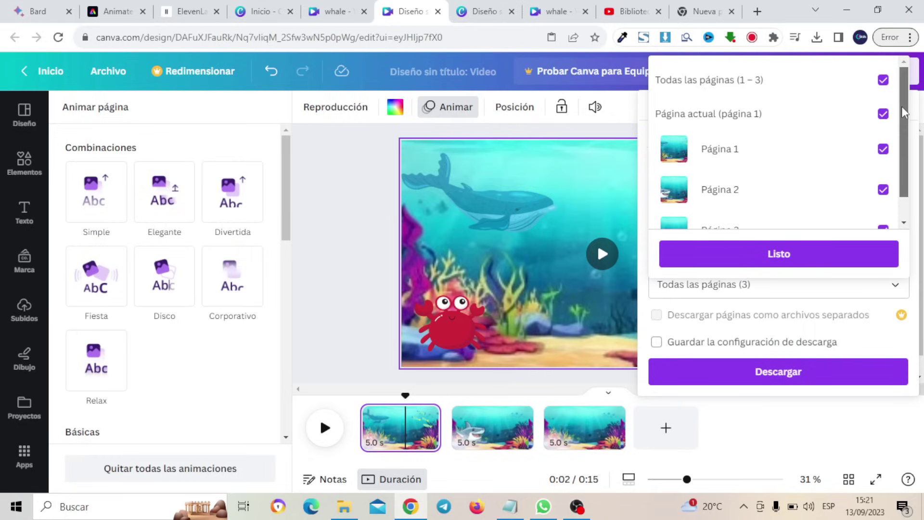
pyautogui.click(884, 80)
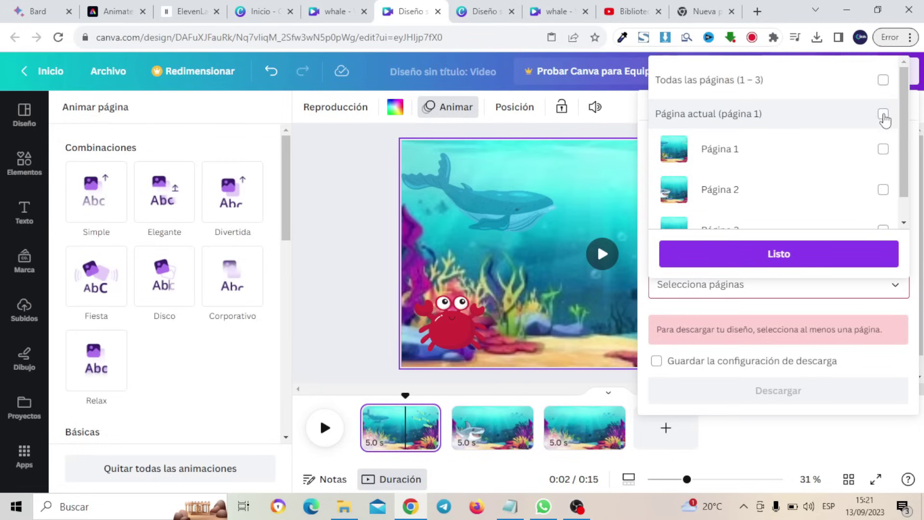
pyautogui.click(883, 149)
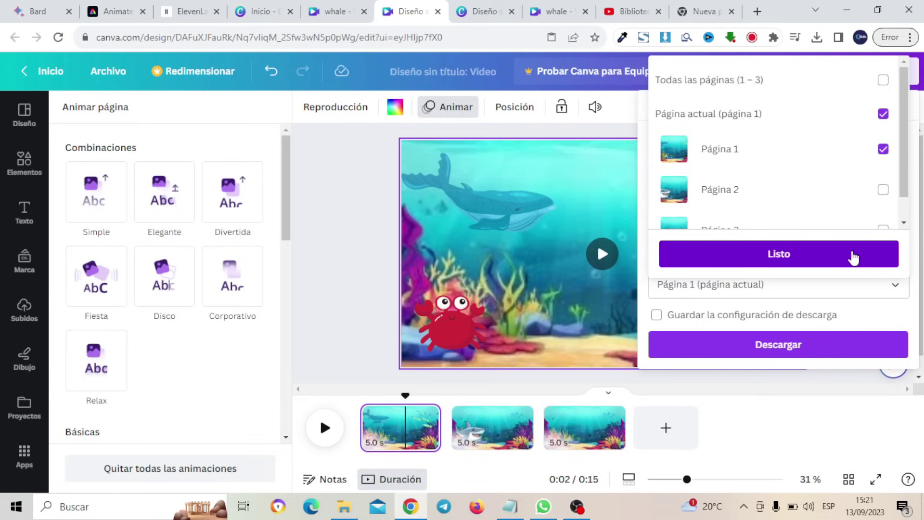
pyautogui.click(853, 257)
pyautogui.click(824, 355)
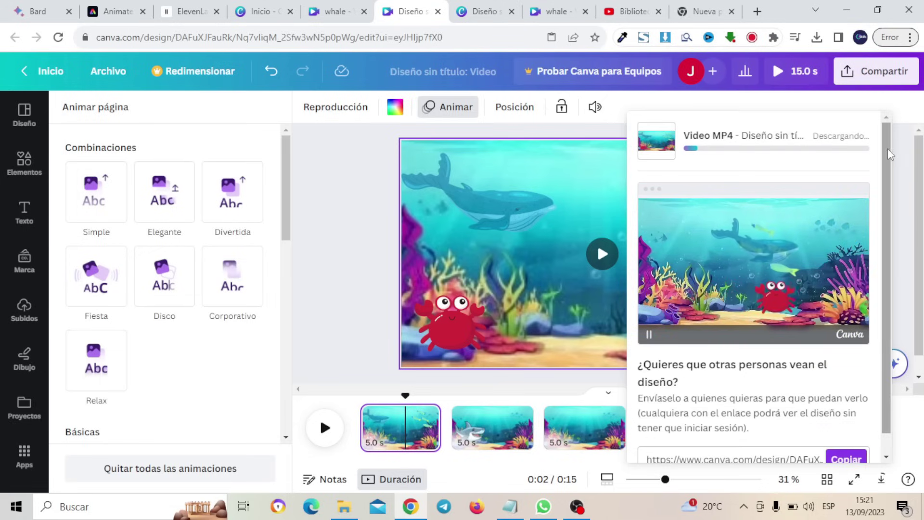
pyautogui.click(904, 169)
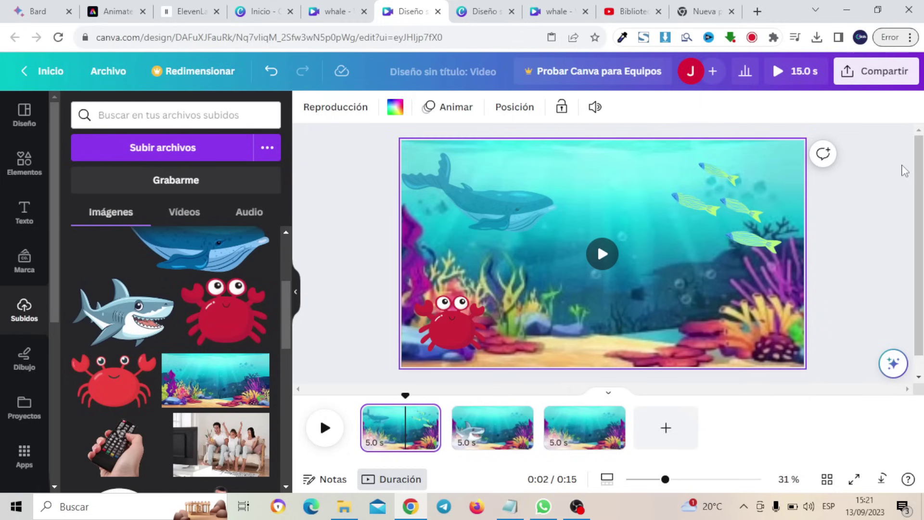
# Step: Close the two untitled design tabs and the two whale video tabs, keeping the Canva home page open
pyautogui.click(438, 11)
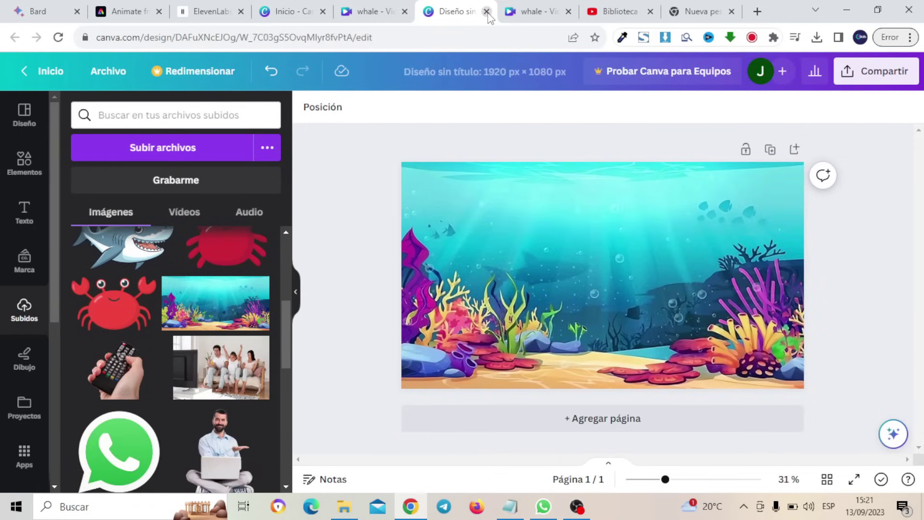
pyautogui.click(487, 11)
pyautogui.click(487, 12)
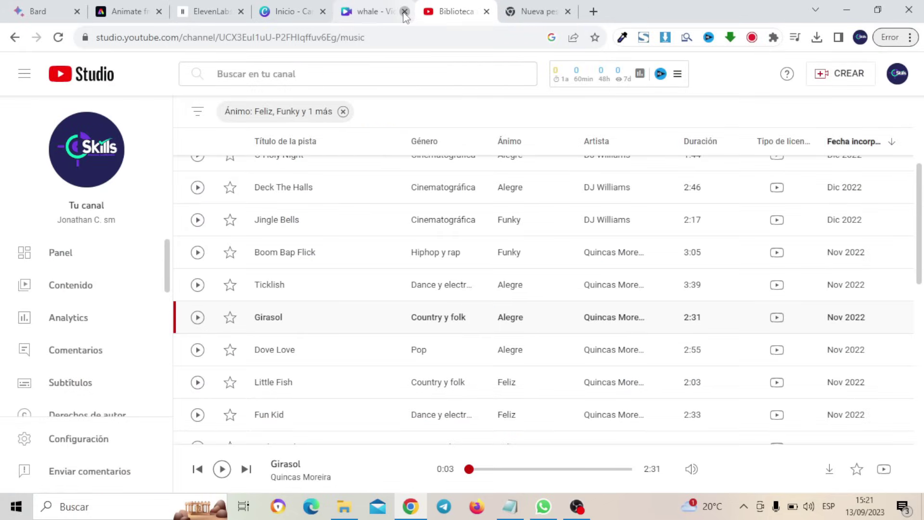
pyautogui.click(404, 11)
# Step: Switch to Adobe Express, close the finished character animation and start a new Animate from audio quick action
pyautogui.click(140, 11)
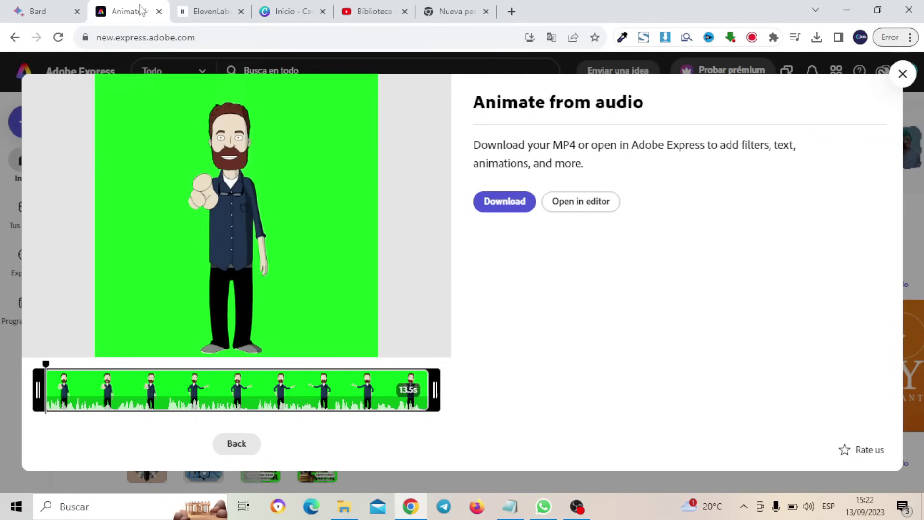
pyautogui.click(903, 73)
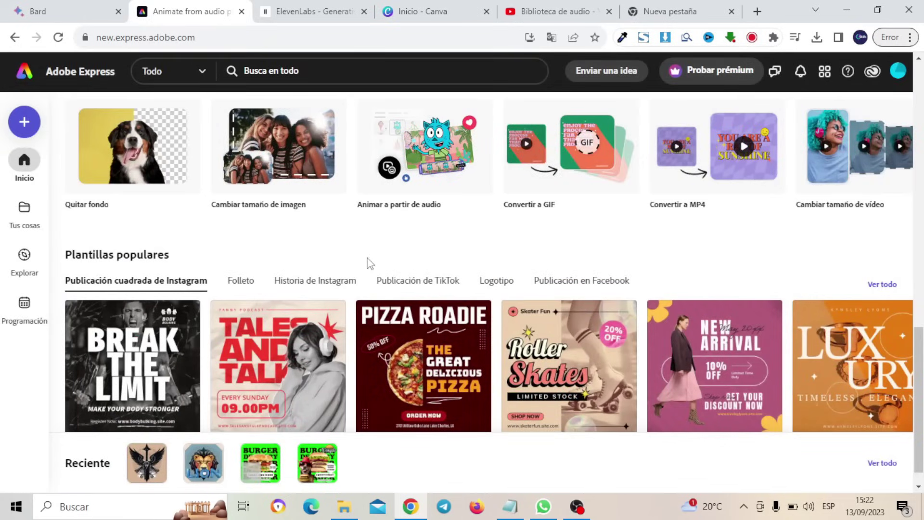
pyautogui.moveTo(919, 340); pyautogui.dragTo(918, 313)
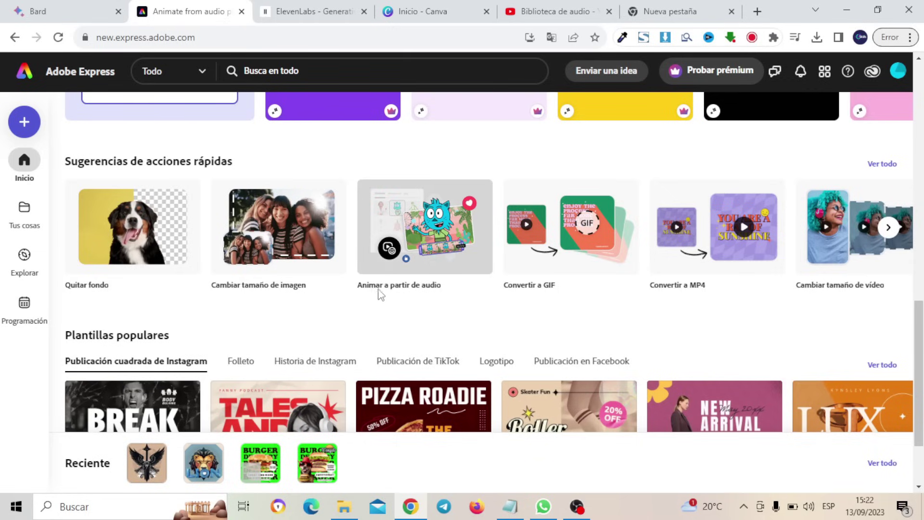
pyautogui.click(435, 238)
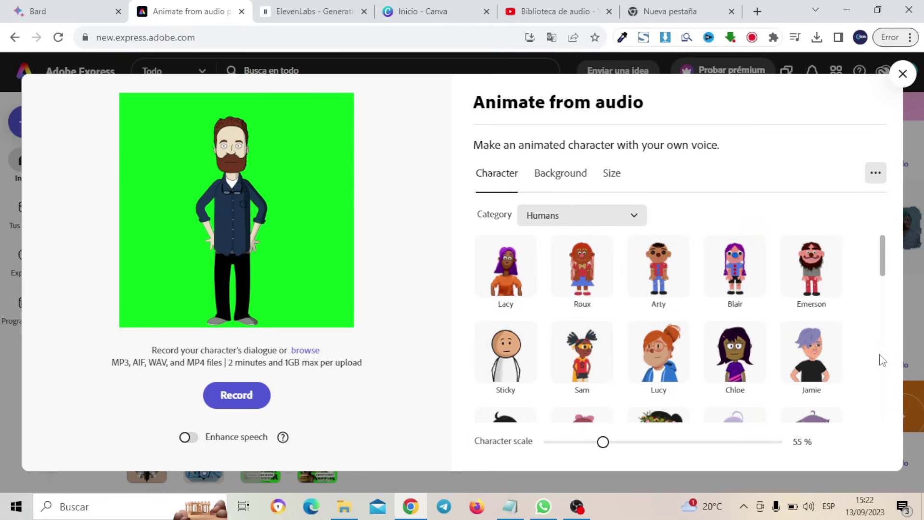
# Step: Browse the characters in the Animals category and then the Humans category through to Mark
pyautogui.click(634, 219)
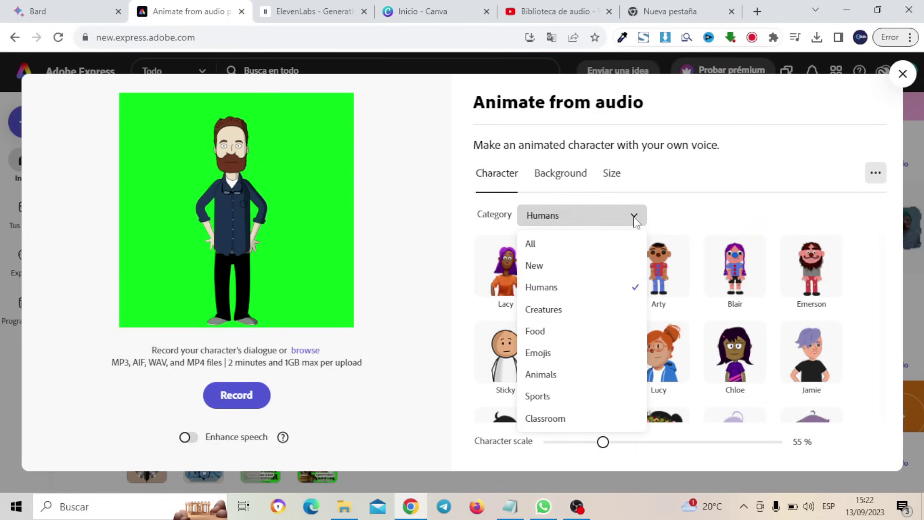
pyautogui.click(572, 377)
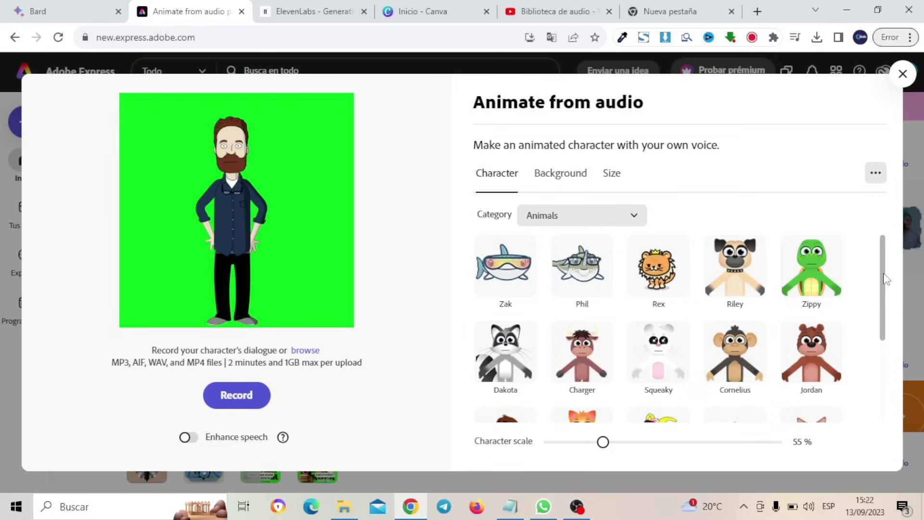
pyautogui.moveTo(885, 260); pyautogui.dragTo(883, 241)
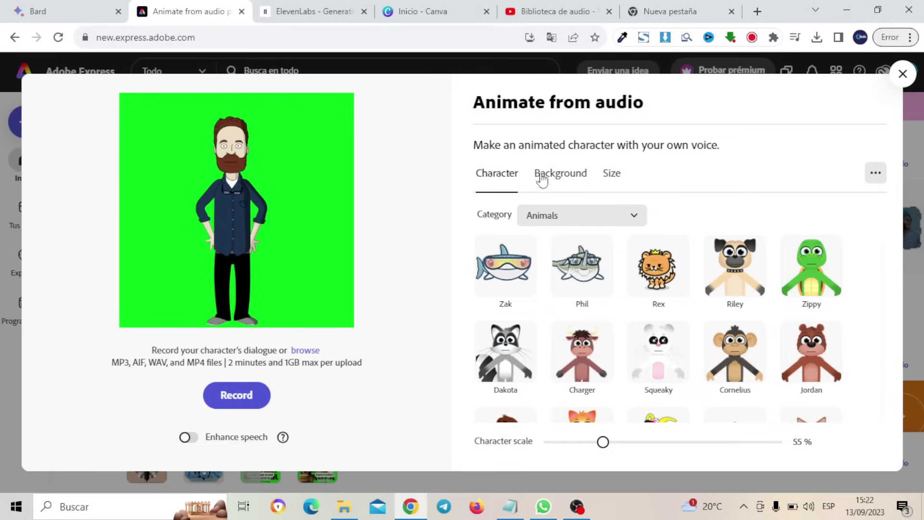
pyautogui.click(580, 215)
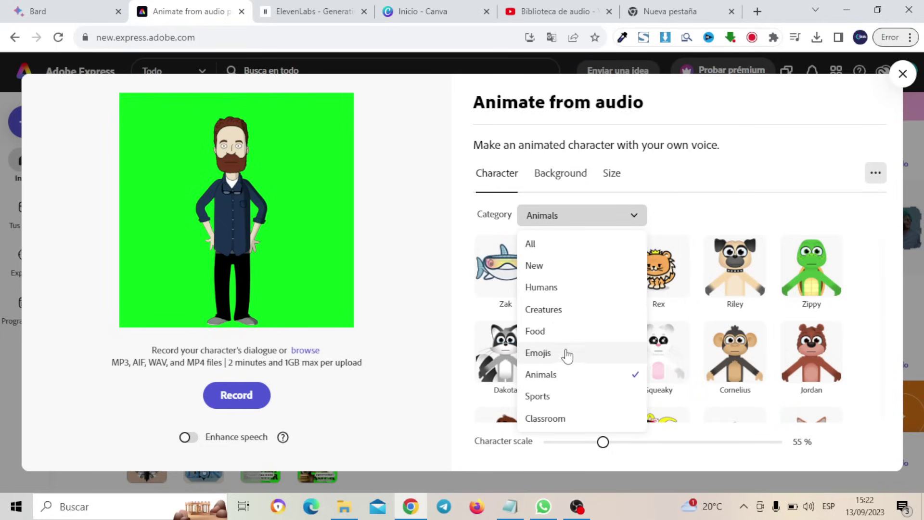
pyautogui.click(566, 290)
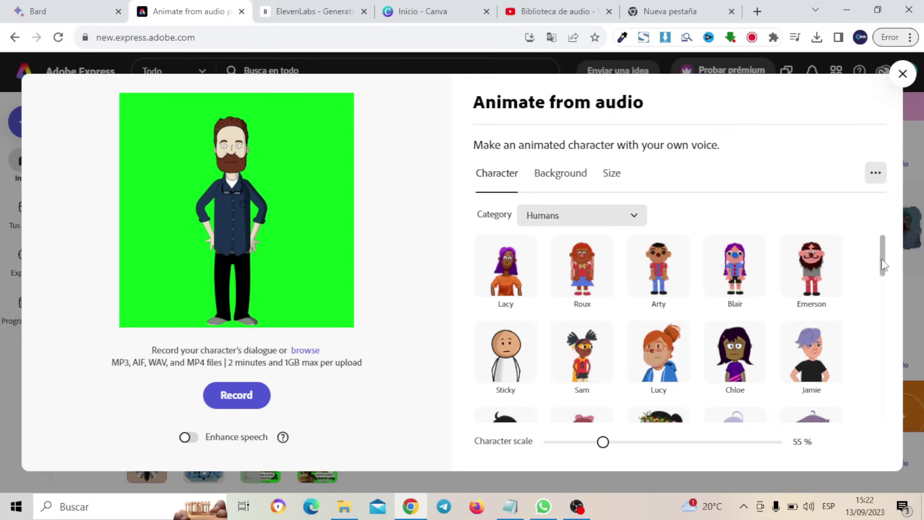
pyautogui.moveTo(883, 269); pyautogui.dragTo(890, 318)
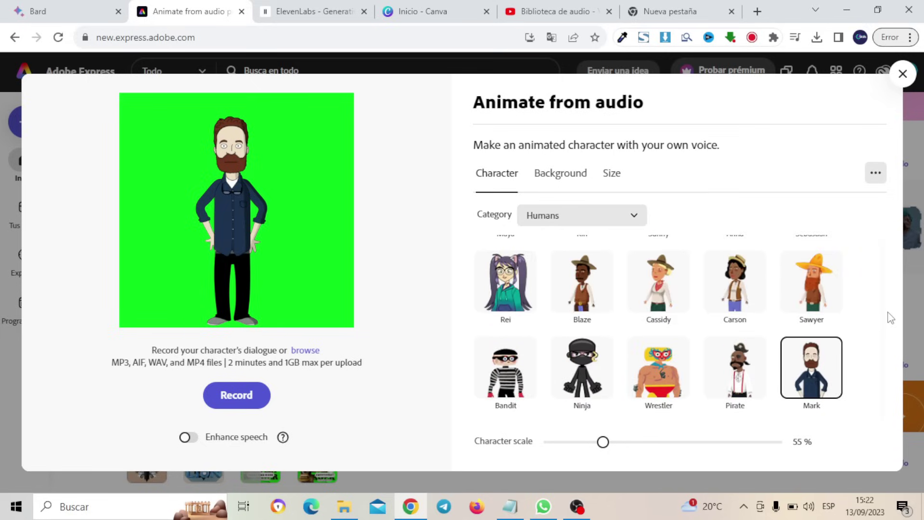
# Step: Review the background options and inspect the green custom colour's settings
pyautogui.click(573, 180)
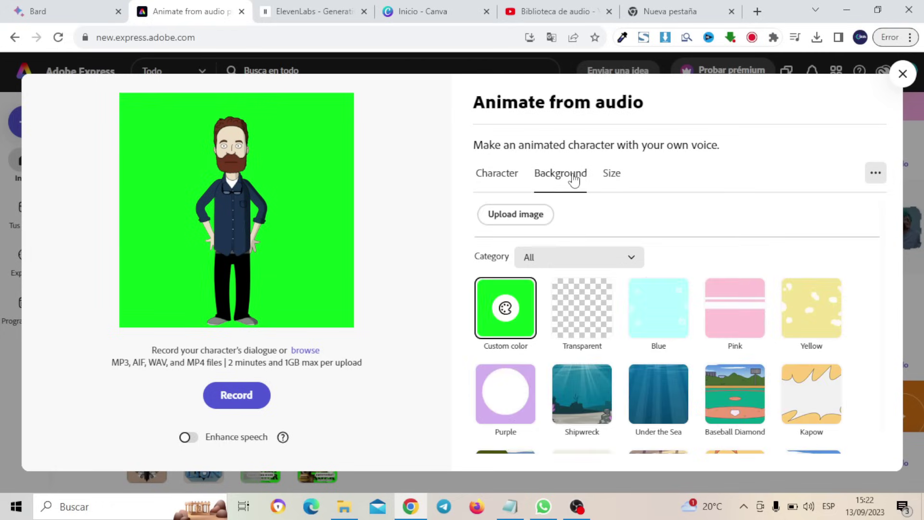
pyautogui.click(511, 312)
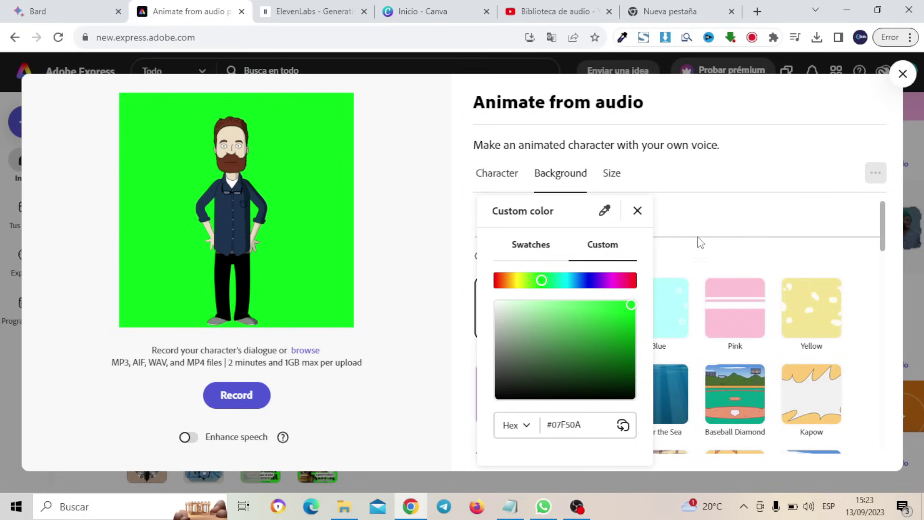
pyautogui.click(752, 224)
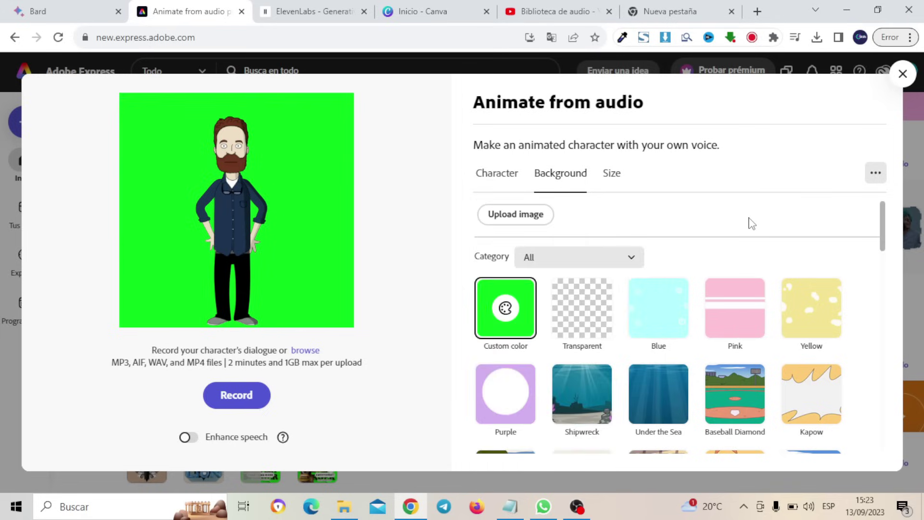
# Step: Generate Mark's talking animation from the INTRODUCCION MP3 file, download the video and close the result
pyautogui.click(310, 352)
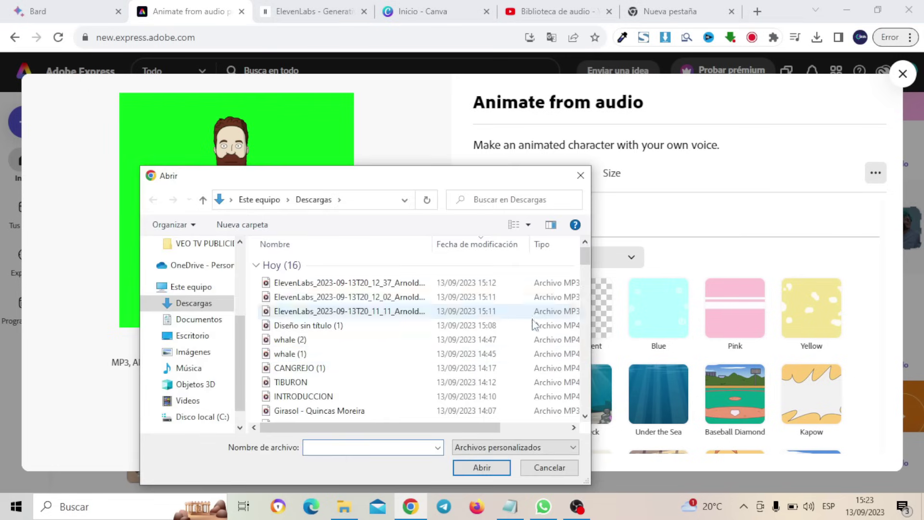
pyautogui.moveTo(585, 259); pyautogui.dragTo(584, 264)
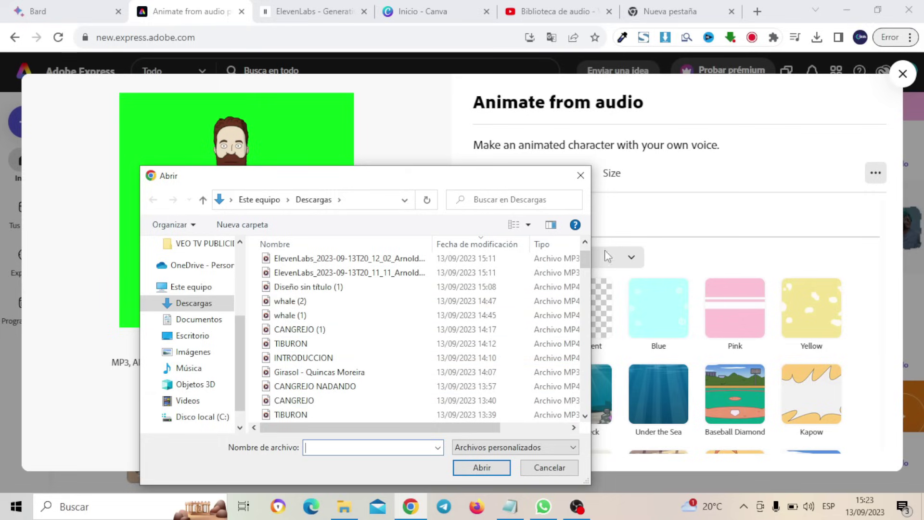
pyautogui.moveTo(585, 257); pyautogui.dragTo(584, 263)
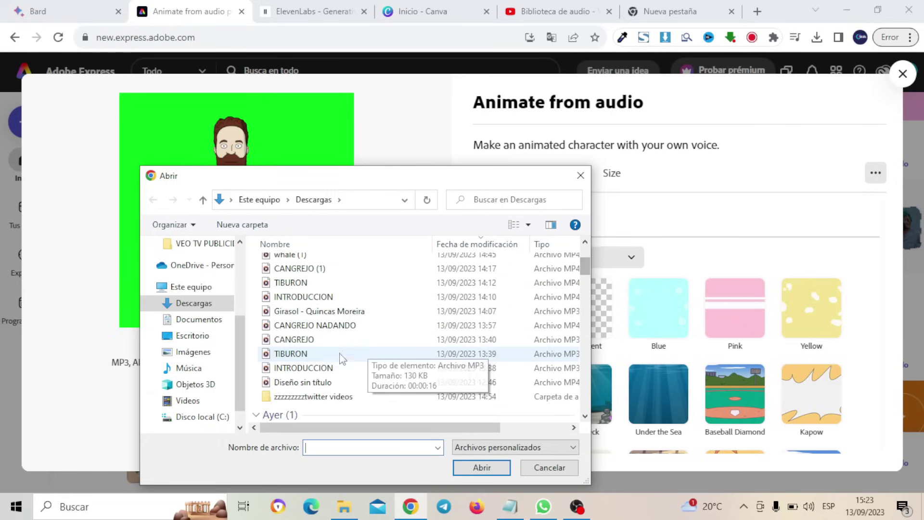
pyautogui.click(322, 367)
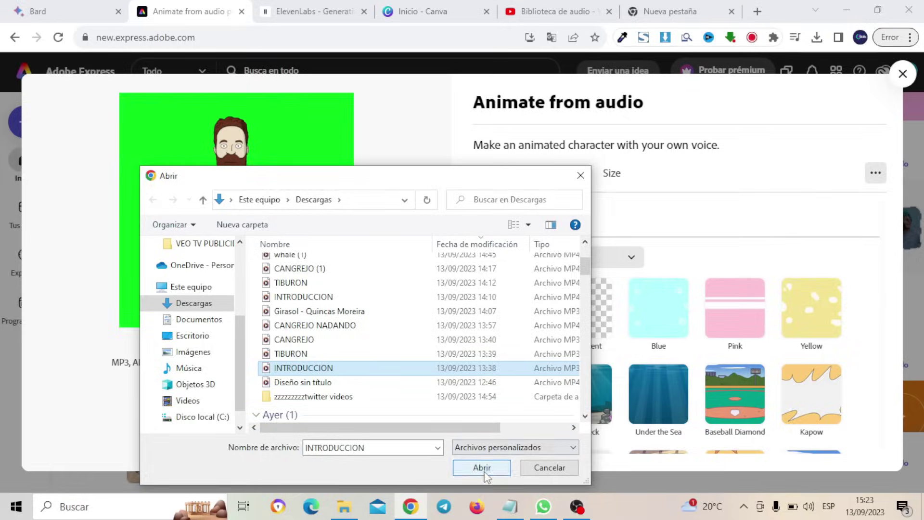
pyautogui.click(500, 465)
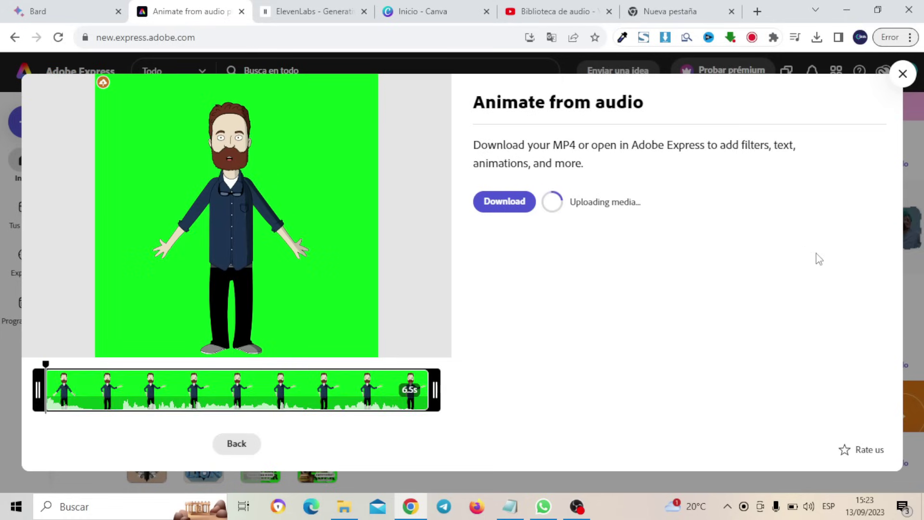
pyautogui.click(506, 202)
pyautogui.click(903, 74)
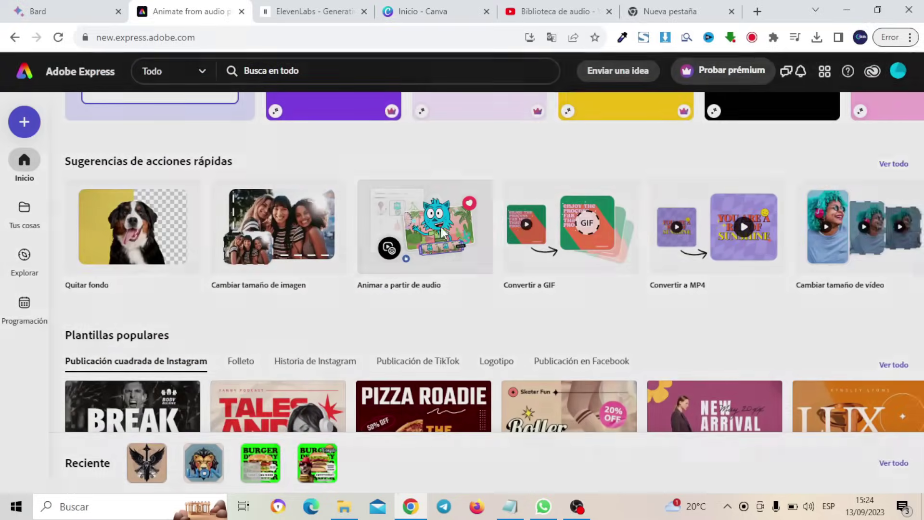
# Step: In a new Animate from audio session, try scaling the character to 113 %, 72 % and 55 % while repositioning it on the green background
pyautogui.click(443, 233)
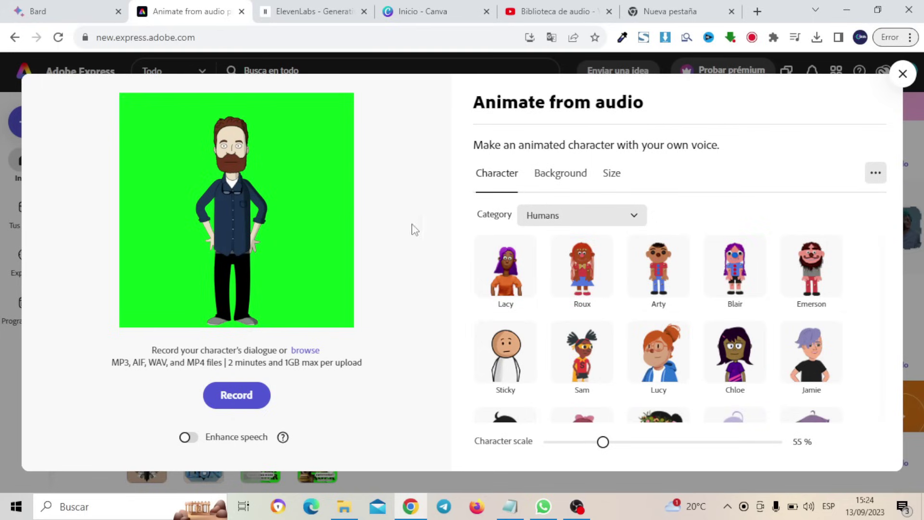
pyautogui.click(237, 158)
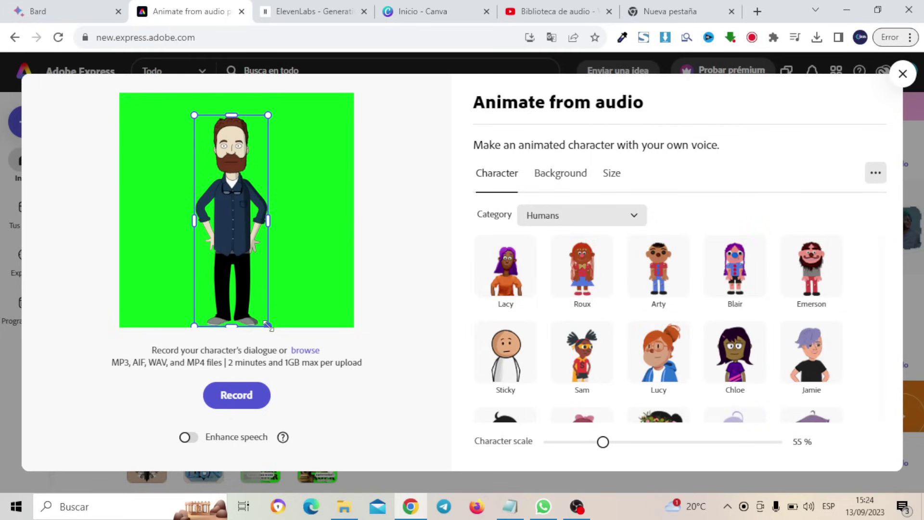
pyautogui.moveTo(268, 325); pyautogui.dragTo(371, 462)
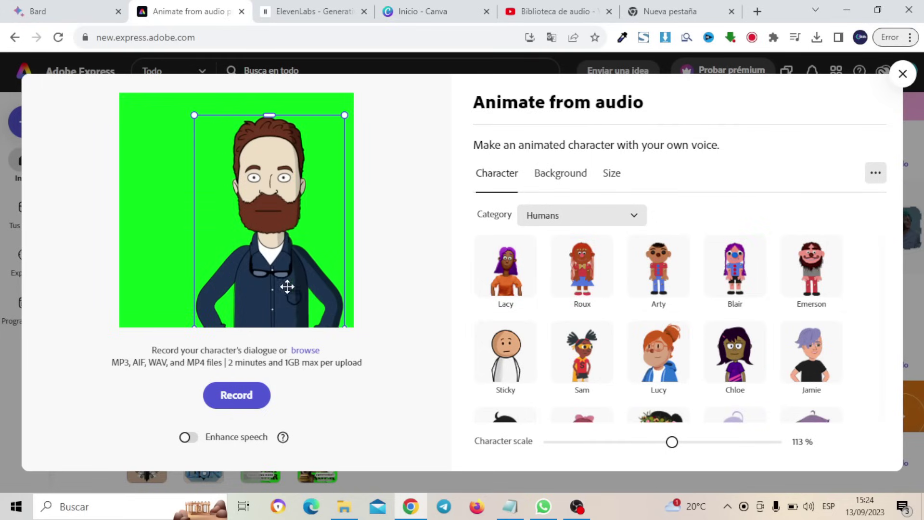
pyautogui.moveTo(287, 287); pyautogui.dragTo(260, 271)
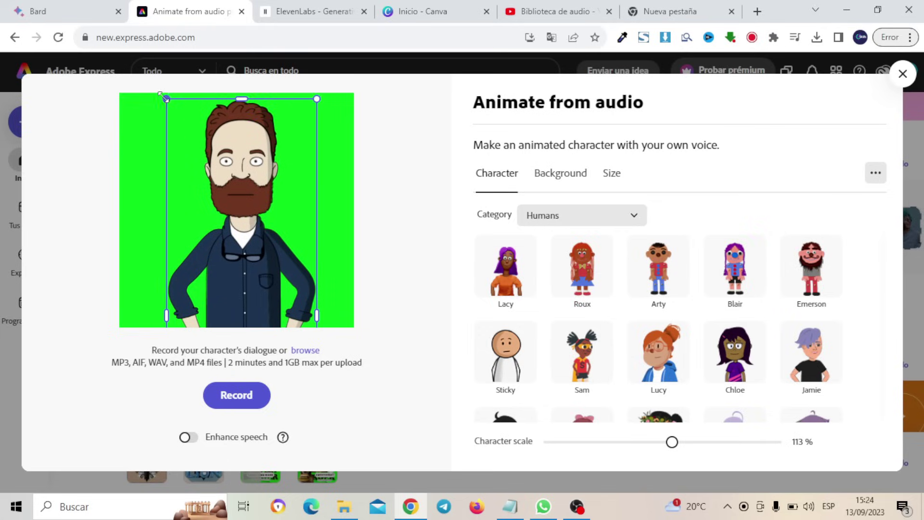
pyautogui.moveTo(160, 94); pyautogui.dragTo(252, 249)
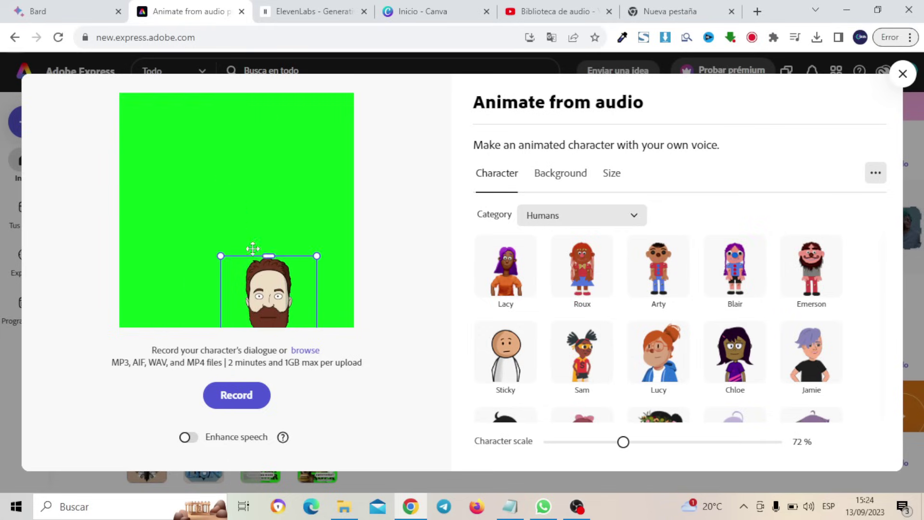
pyautogui.moveTo(272, 289); pyautogui.dragTo(240, 130)
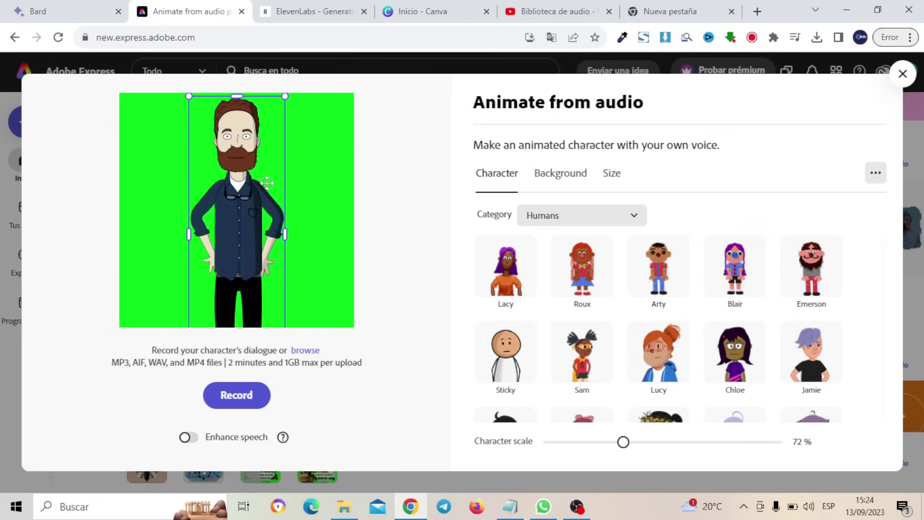
pyautogui.moveTo(285, 96); pyautogui.dragTo(263, 159)
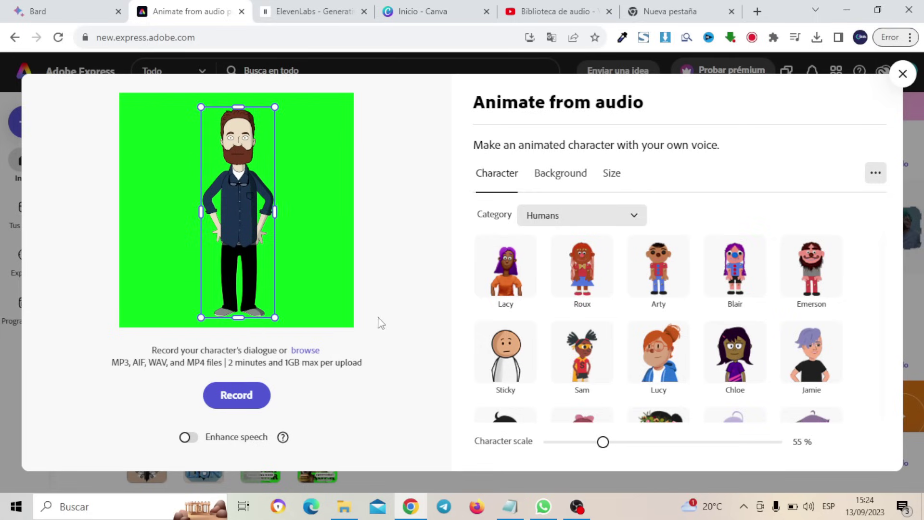
pyautogui.click(310, 349)
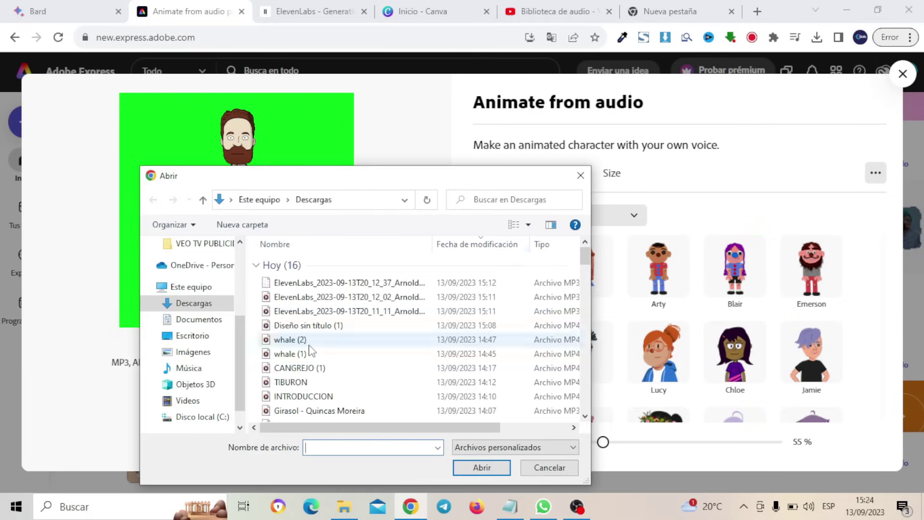
pyautogui.moveTo(589, 264)
pyautogui.mouseDown()
pyautogui.moveTo(584, 294)
pyautogui.moveTo(585, 270)
pyautogui.mouseUp()
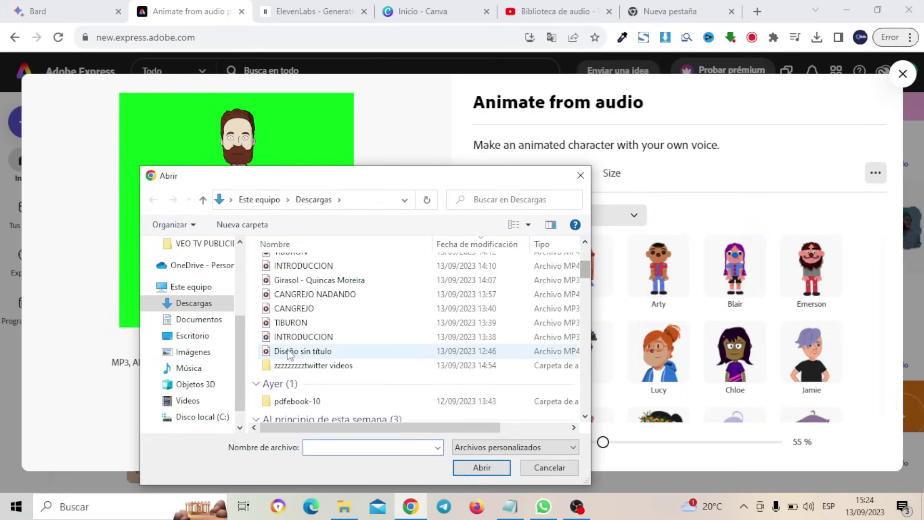
pyautogui.click(280, 328)
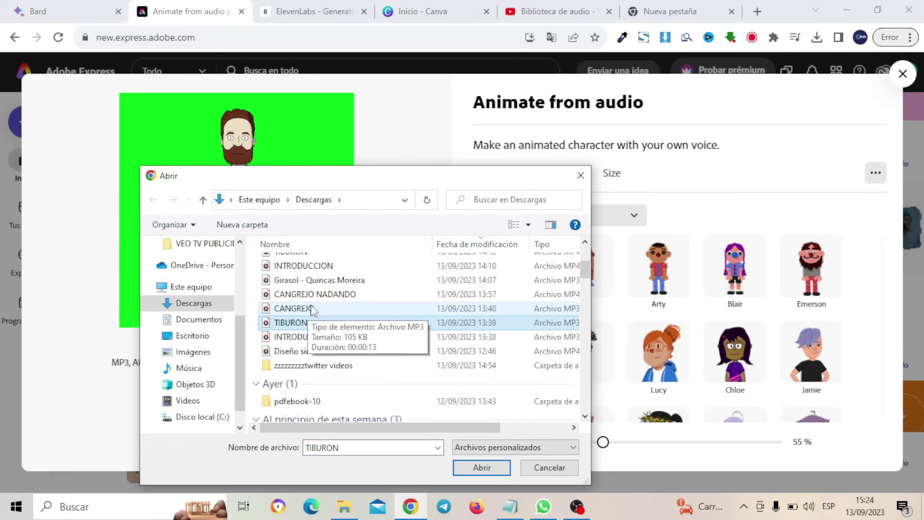
pyautogui.click(581, 175)
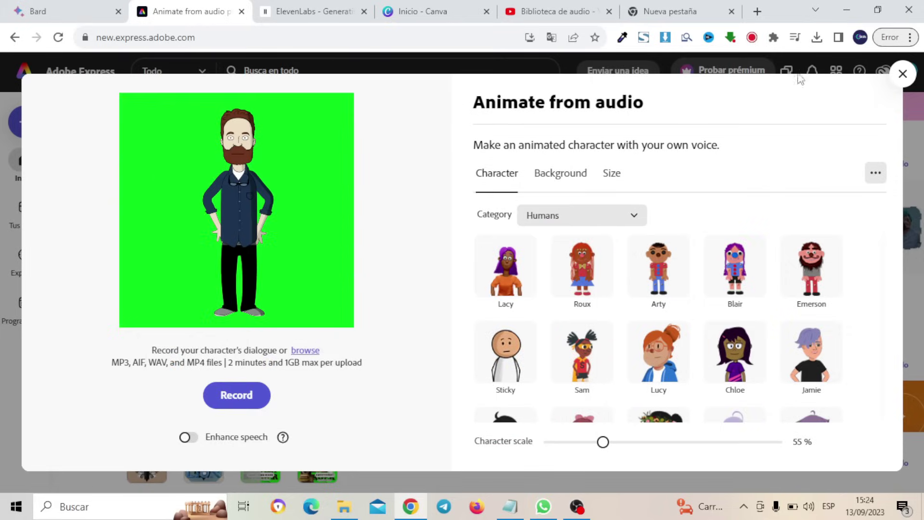
# Step: Close Adobe Express, switch to the YouTube Studio audio library and play the Girasol track
pyautogui.click(242, 11)
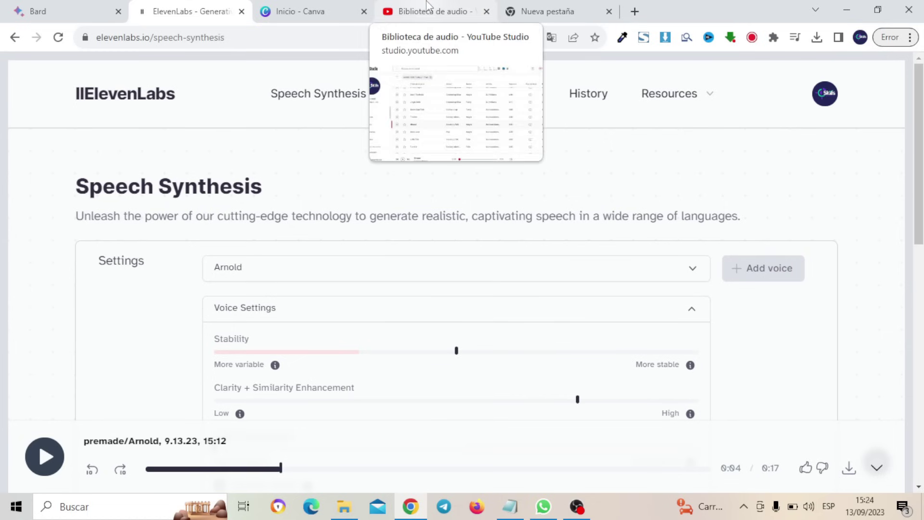
pyautogui.click(472, 7)
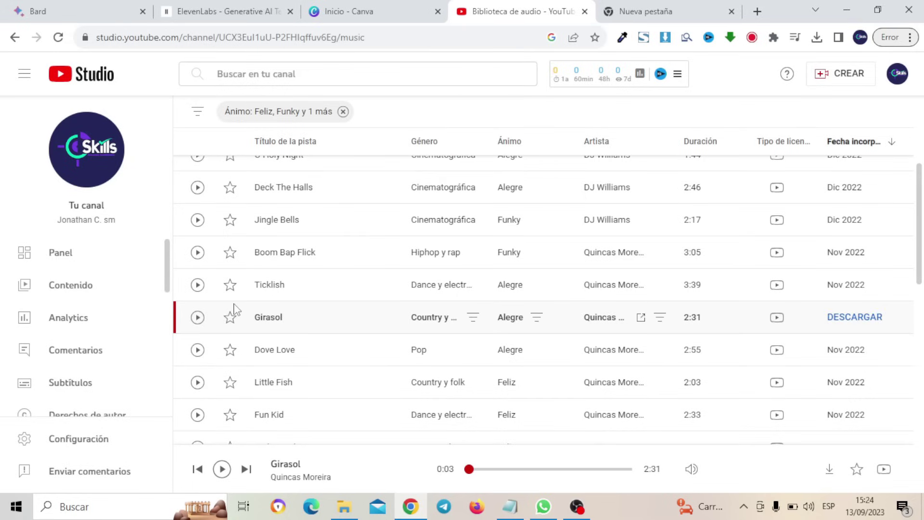
pyautogui.click(199, 318)
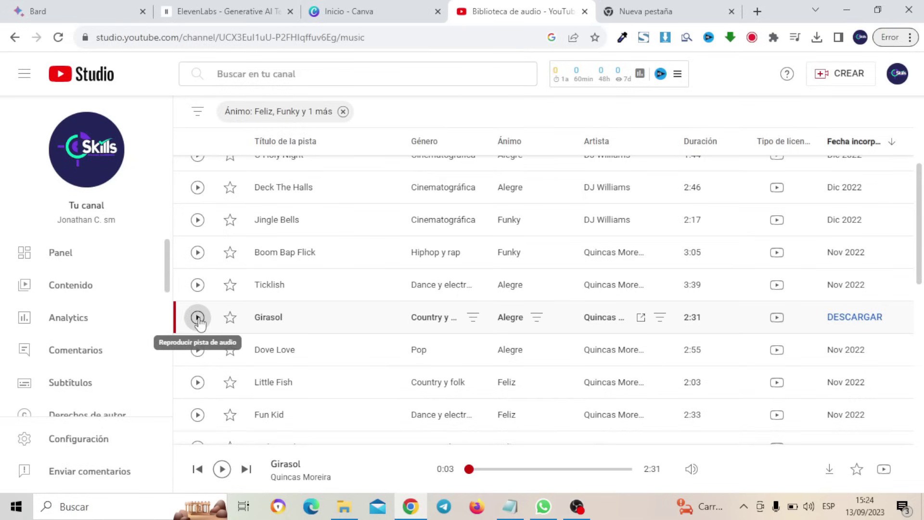
# Step: Preview the Dove Love and Girasol tracks in the audio library, then pause playback
pyautogui.click(199, 320)
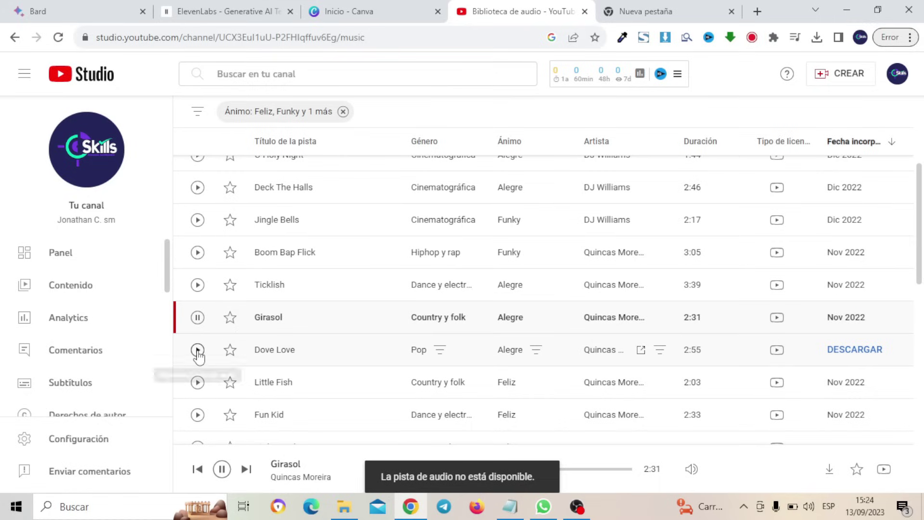
pyautogui.click(197, 350)
pyautogui.click(199, 319)
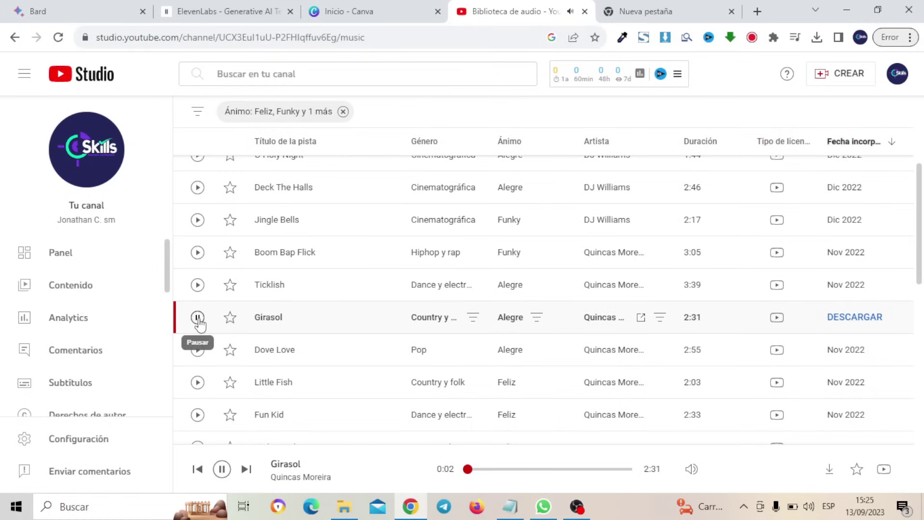
pyautogui.click(198, 319)
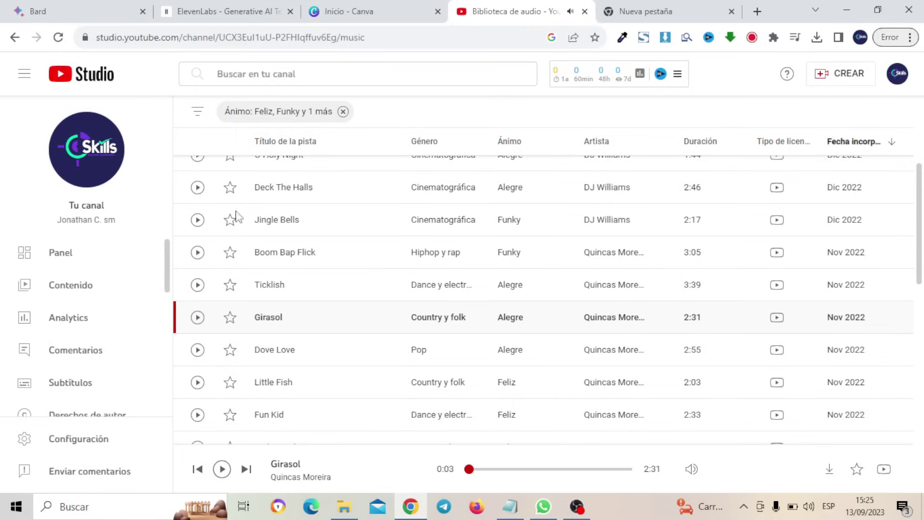
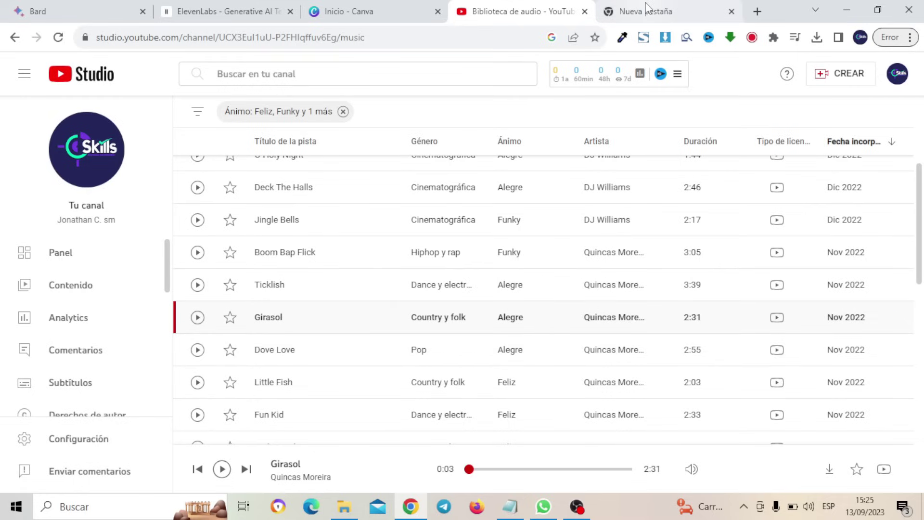
# Step: Search the web for capcut, view its free online video editor page and close it
pyautogui.click(645, 9)
pyautogui.write('cspc')
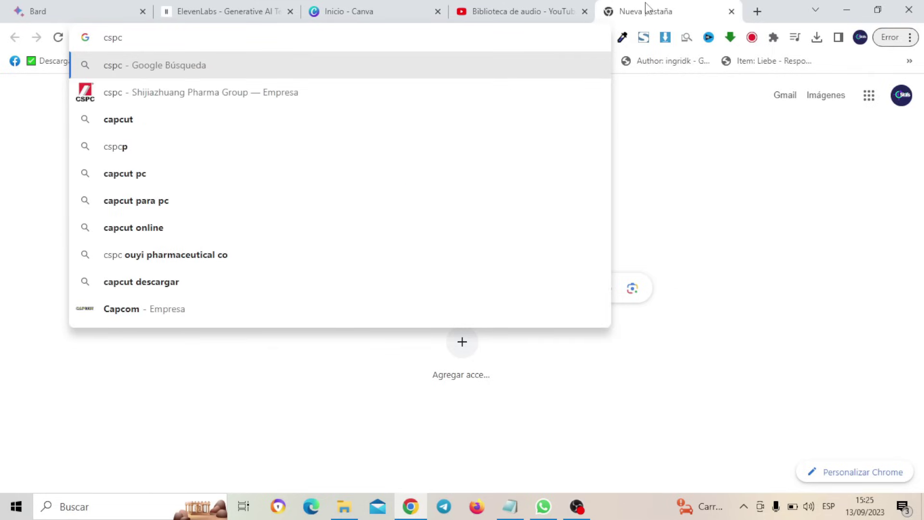
pyautogui.click(428, 119)
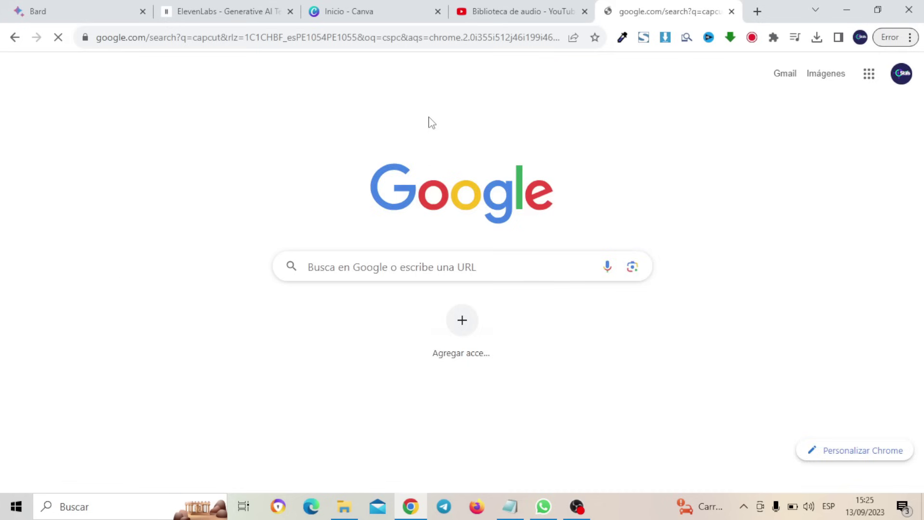
pyautogui.click(269, 246)
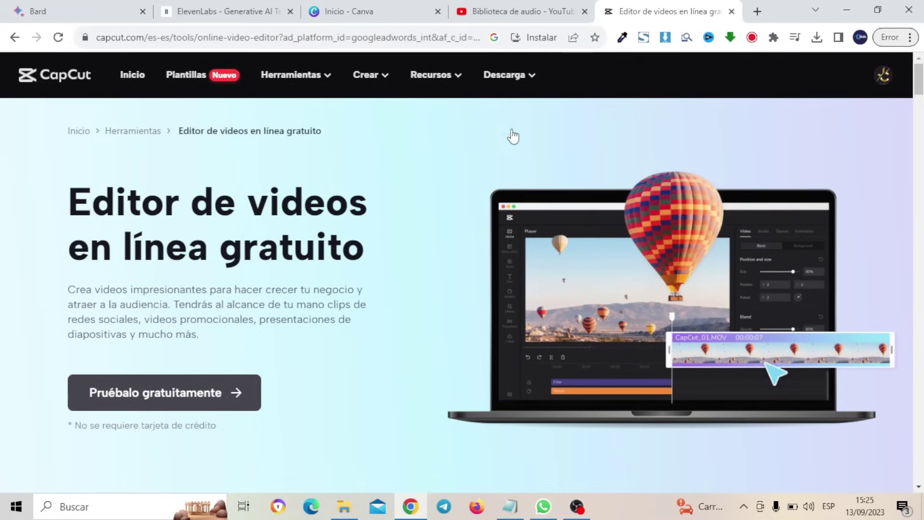
pyautogui.click(731, 11)
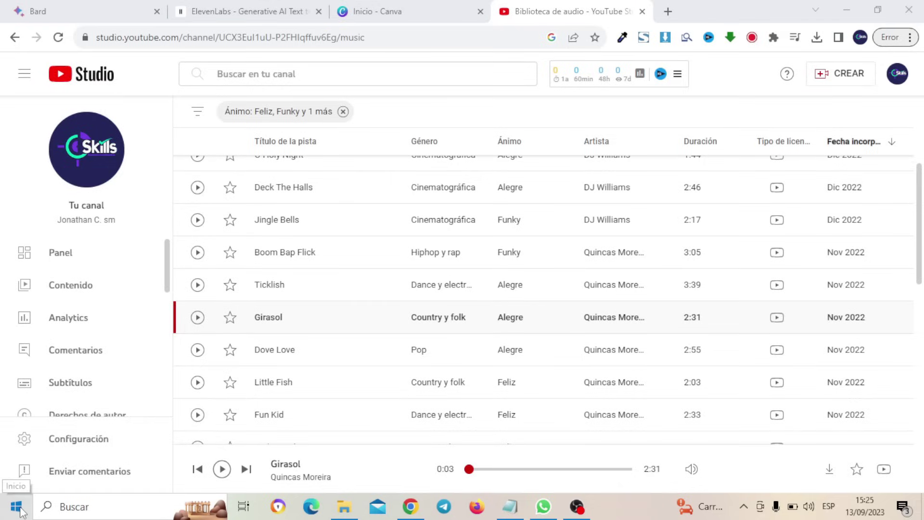
# Step: Switch to the CapCut desktop application and create a new project
pyautogui.click(20, 510)
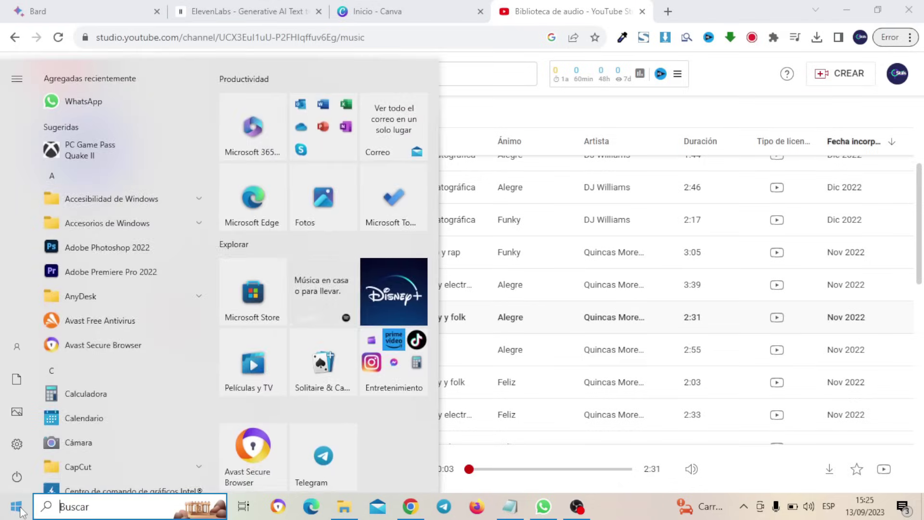
pyautogui.write('cap')
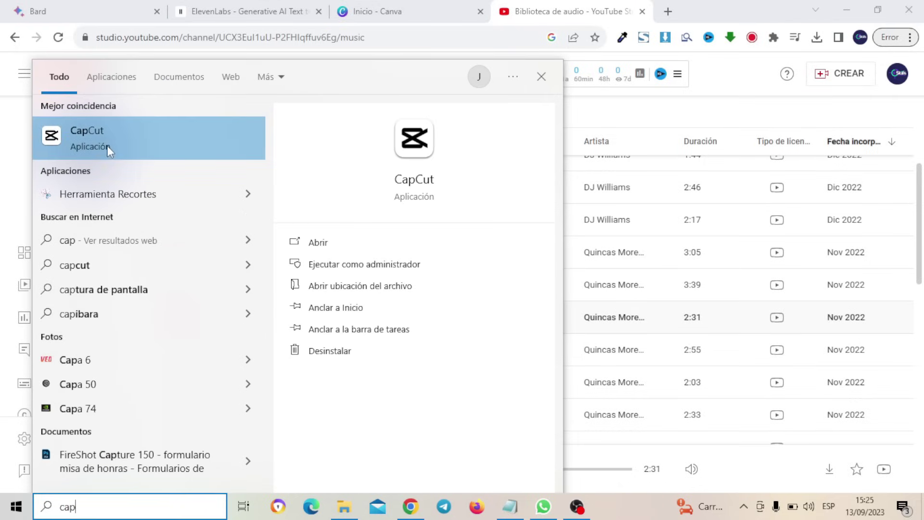
pyautogui.click(107, 146)
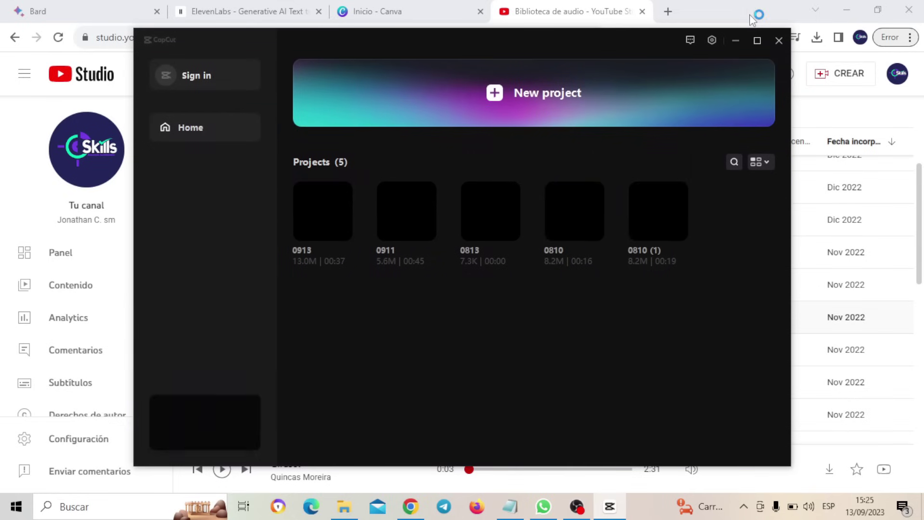
pyautogui.click(548, 93)
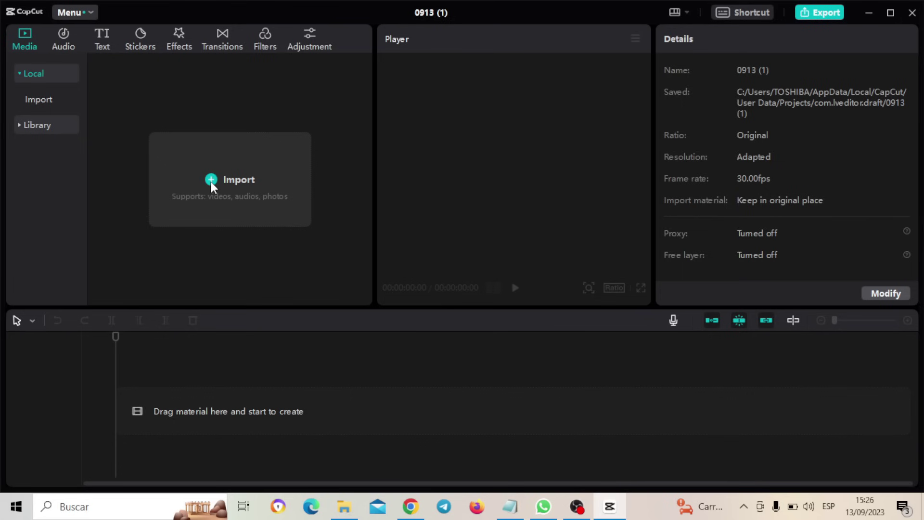
# Step: Import escena, cangrejo descrip, tiburon descr, CANGREJO (1), TIBURON and INTRODUCCION MP4 videos plus the Girasol MP3 from Descargas
pyautogui.click(211, 185)
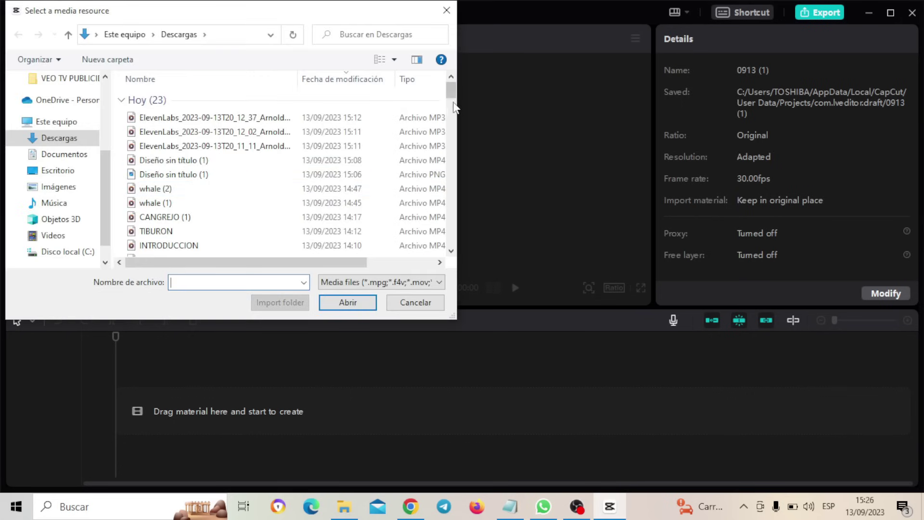
pyautogui.moveTo(452, 99); pyautogui.dragTo(451, 109)
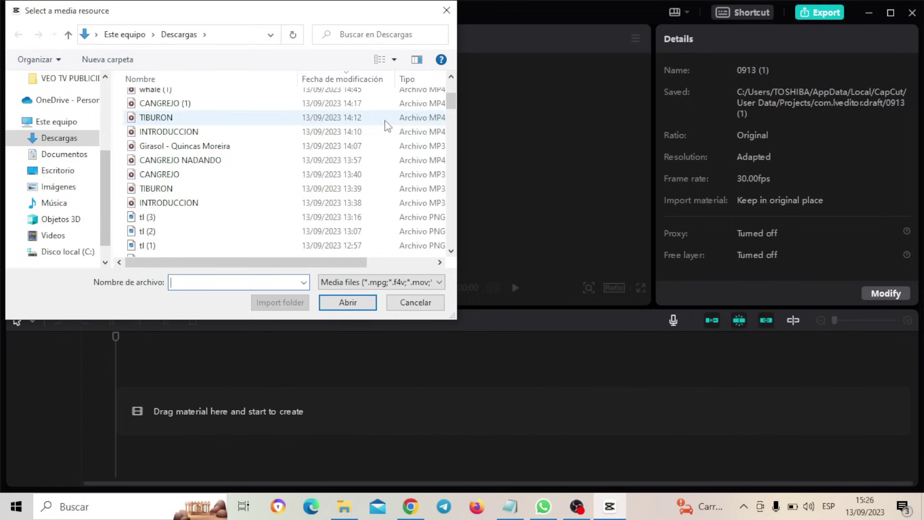
pyautogui.moveTo(452, 108); pyautogui.dragTo(452, 106)
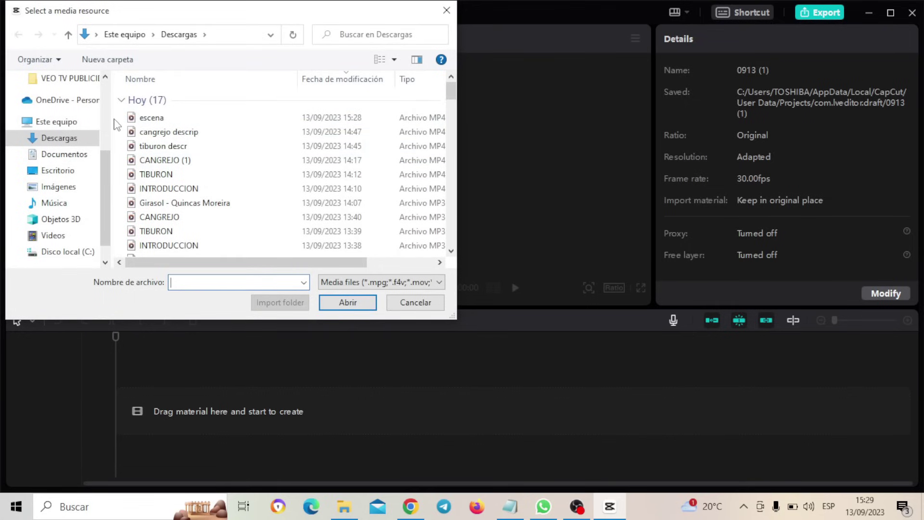
pyautogui.moveTo(119, 121); pyautogui.dragTo(185, 204)
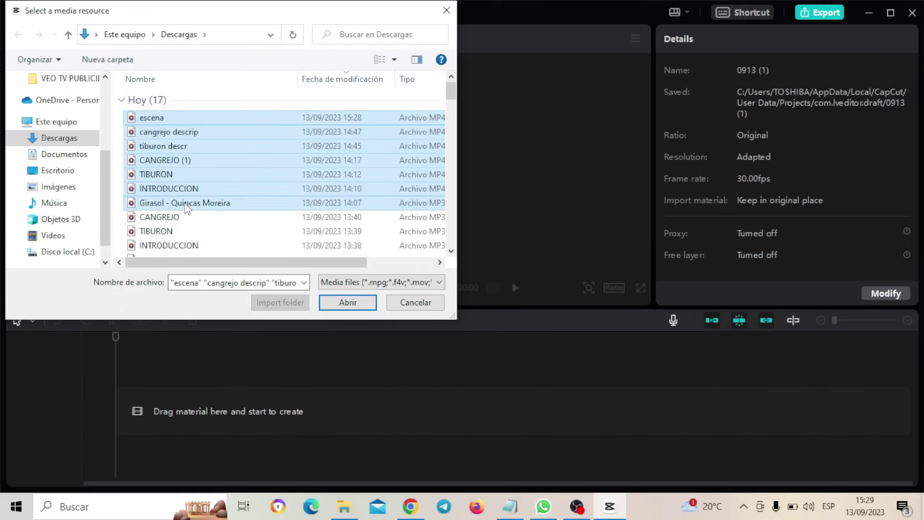
pyautogui.click(346, 303)
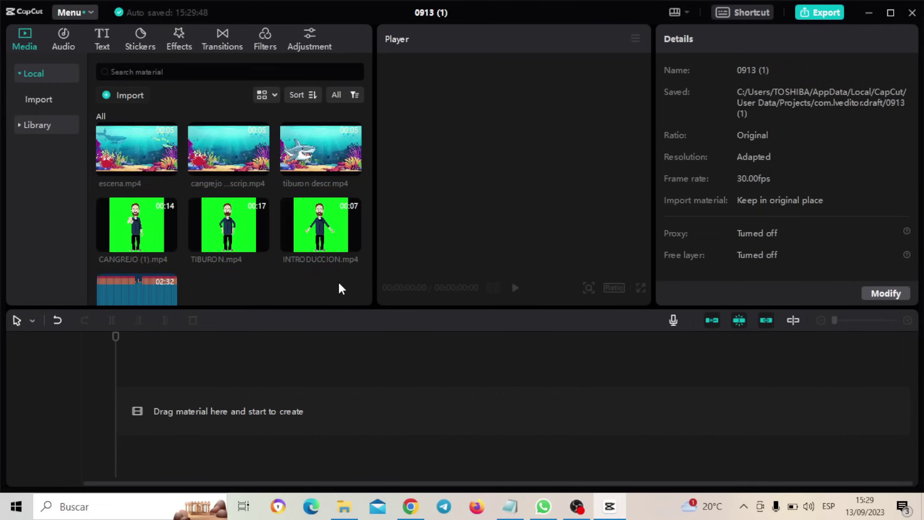
# Step: Add escena.mp4 to the timeline and set the project's aspect ratio to 16:9
pyautogui.moveTo(143, 173)
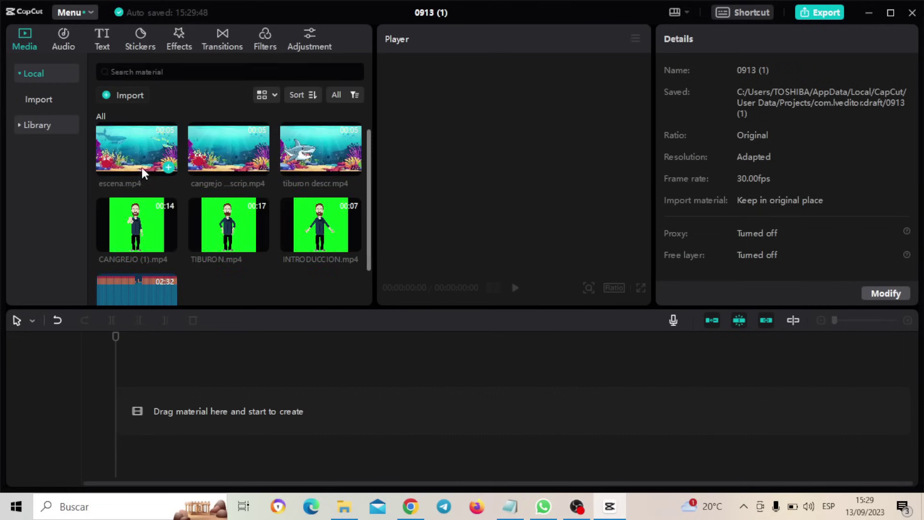
pyautogui.click(168, 169)
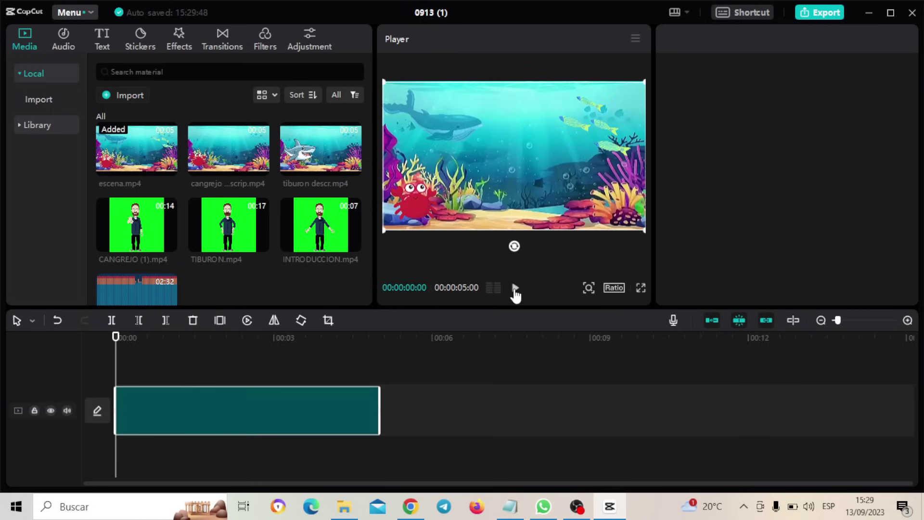
pyautogui.click(613, 288)
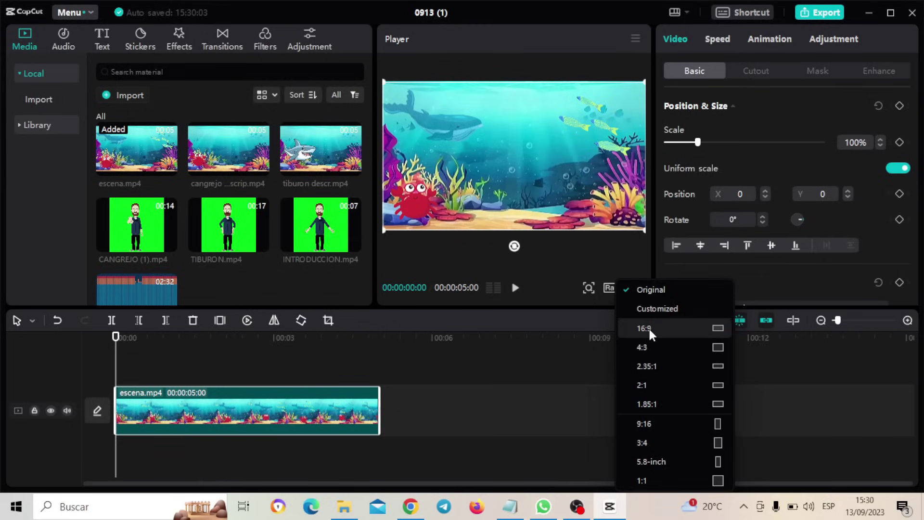
pyautogui.click(716, 332)
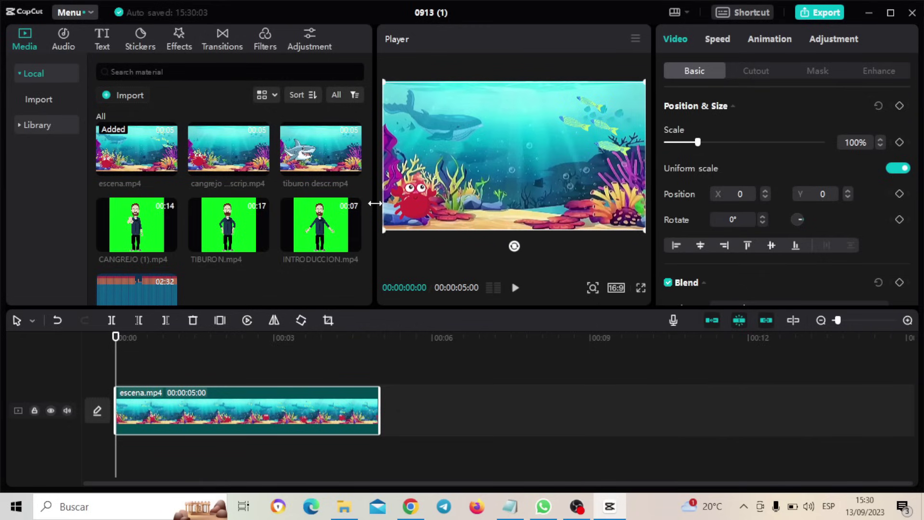
# Step: Enlarge the player area, preview the escena clip twice and move the playhead to its end at 00:00:05:00
pyautogui.moveTo(374, 204); pyautogui.dragTo(348, 204)
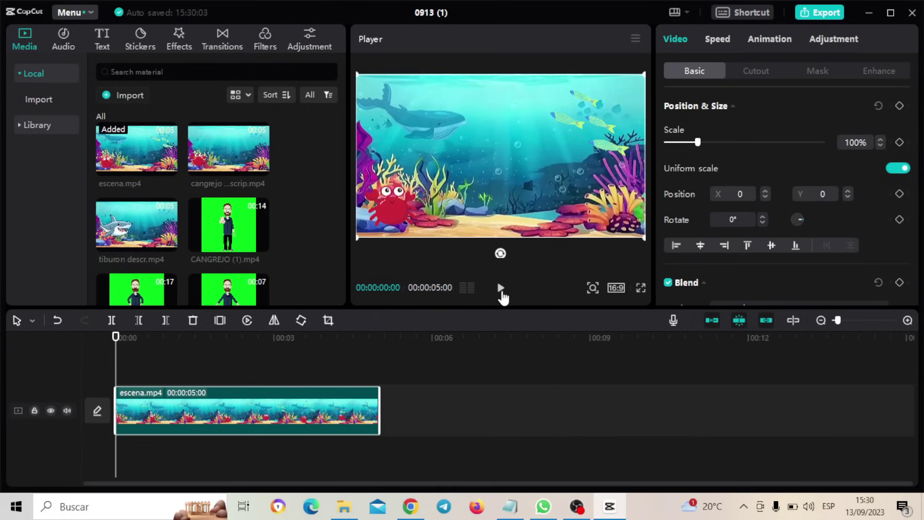
pyautogui.click(501, 291)
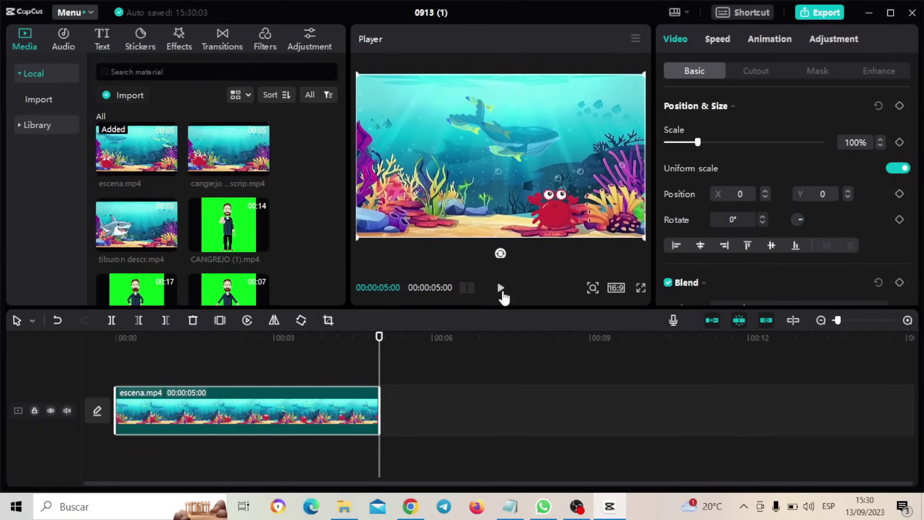
pyautogui.click(501, 291)
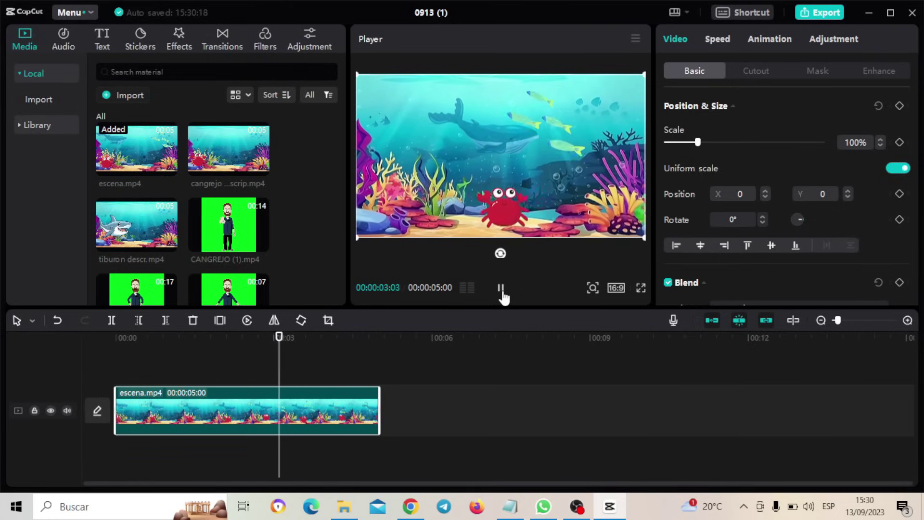
pyautogui.click(502, 291)
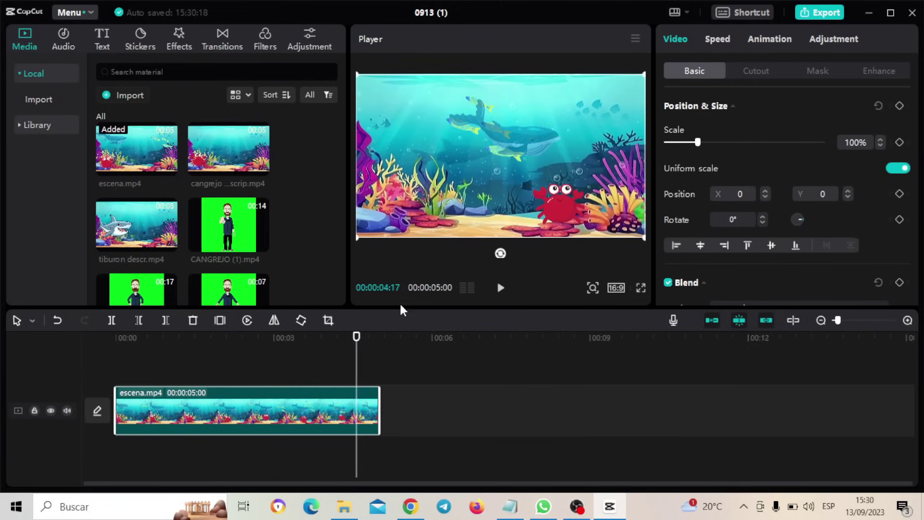
pyautogui.moveTo(356, 337); pyautogui.dragTo(376, 343)
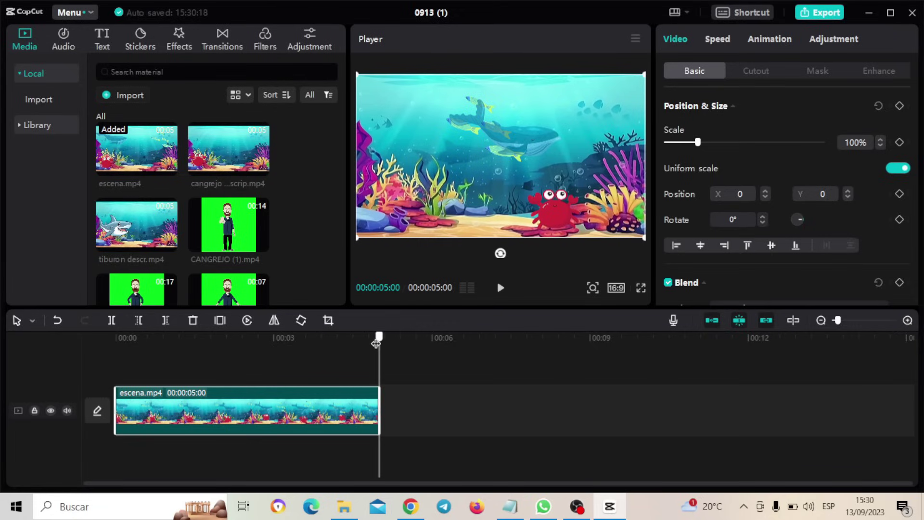
# Step: Place INTRODUCCION.mp4 on a track above escena.mp4 from the timeline's start and shift it right to position X 772, Y 0
pyautogui.moveTo(341, 193); pyautogui.dragTo(343, 250)
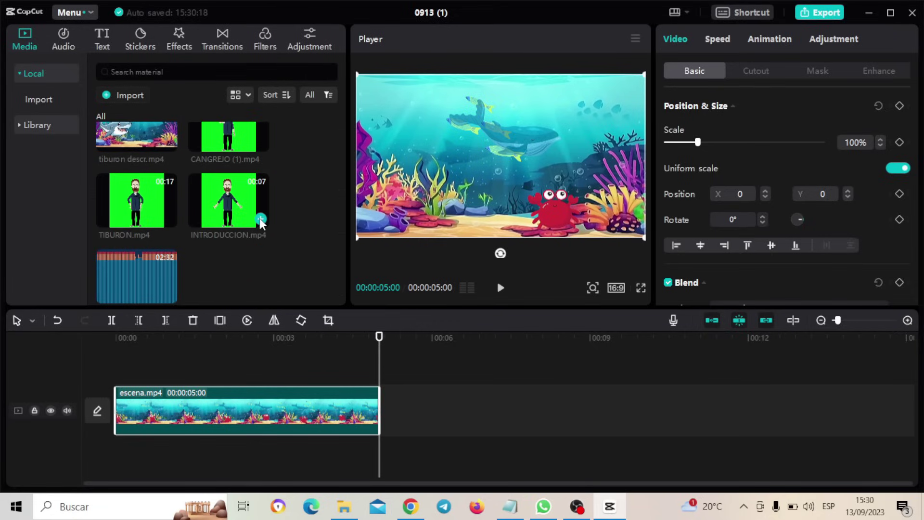
pyautogui.moveTo(236, 199); pyautogui.dragTo(115, 371)
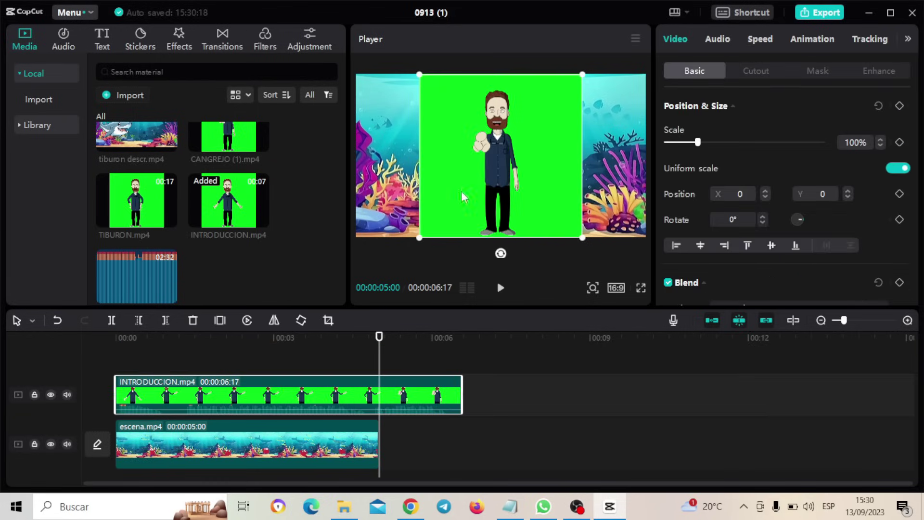
pyautogui.moveTo(459, 115); pyautogui.dragTo(517, 120)
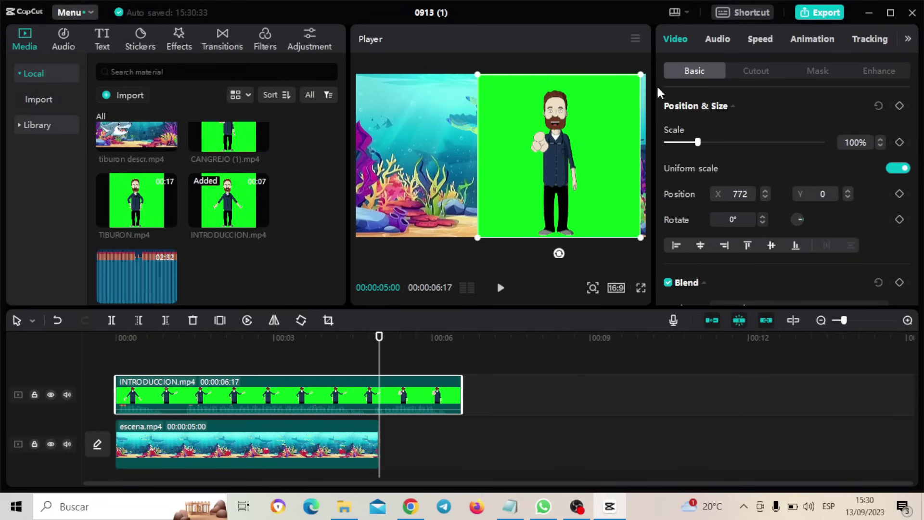
# Step: Remove the INTRODUCCION clip's green background with a chroma key sampled from the green, at strength 37
pyautogui.click(756, 73)
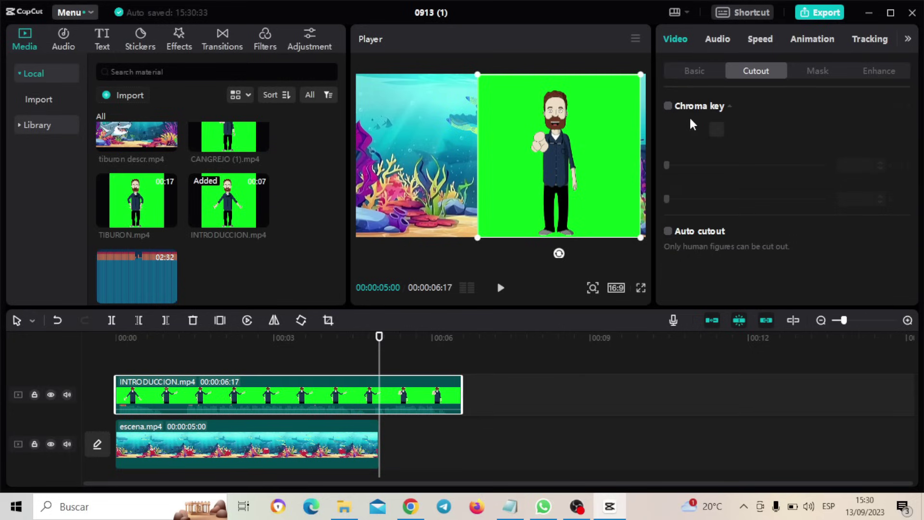
pyautogui.click(669, 106)
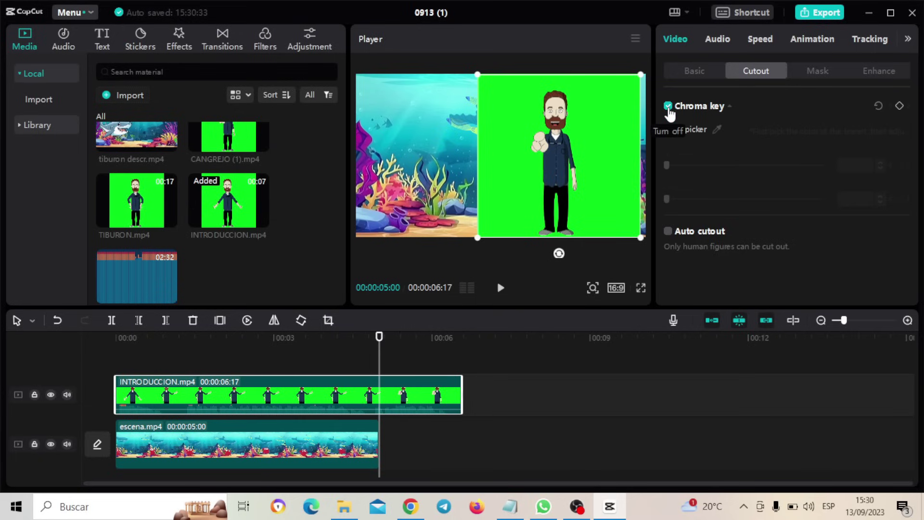
pyautogui.click(718, 130)
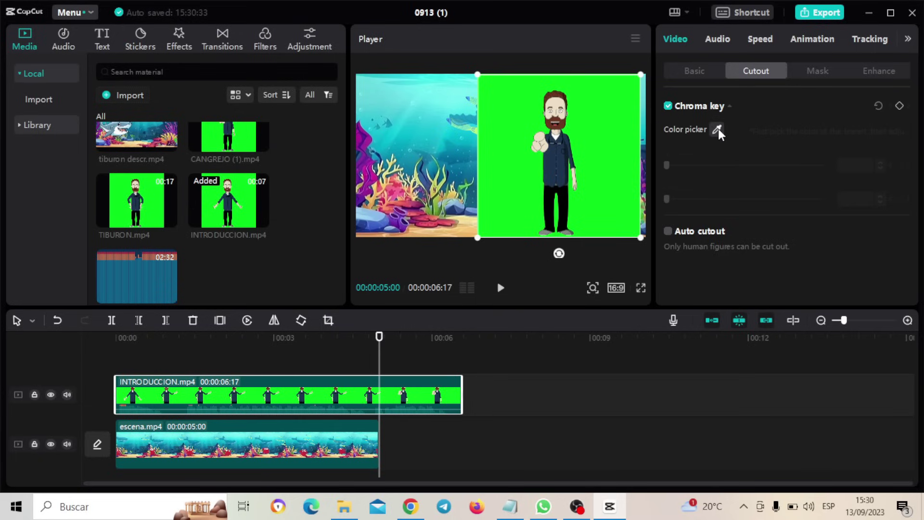
pyautogui.click(609, 135)
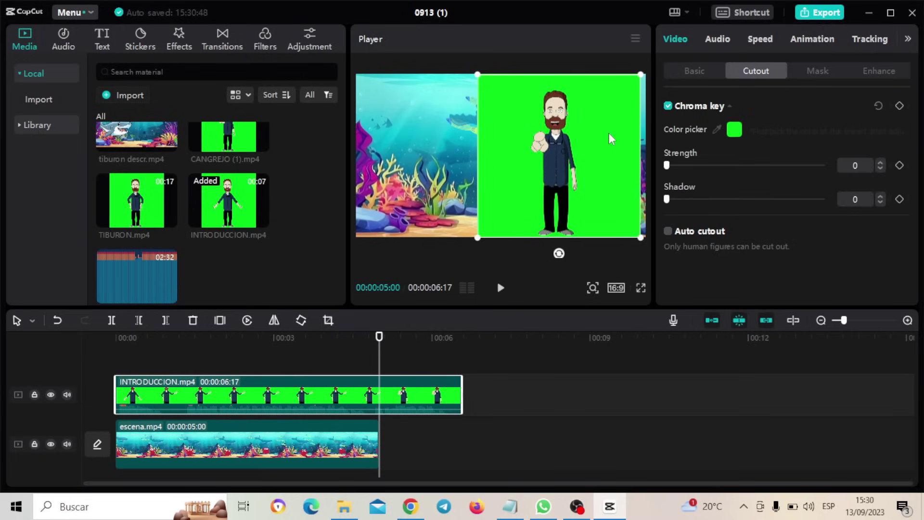
pyautogui.moveTo(668, 169); pyautogui.dragTo(727, 177)
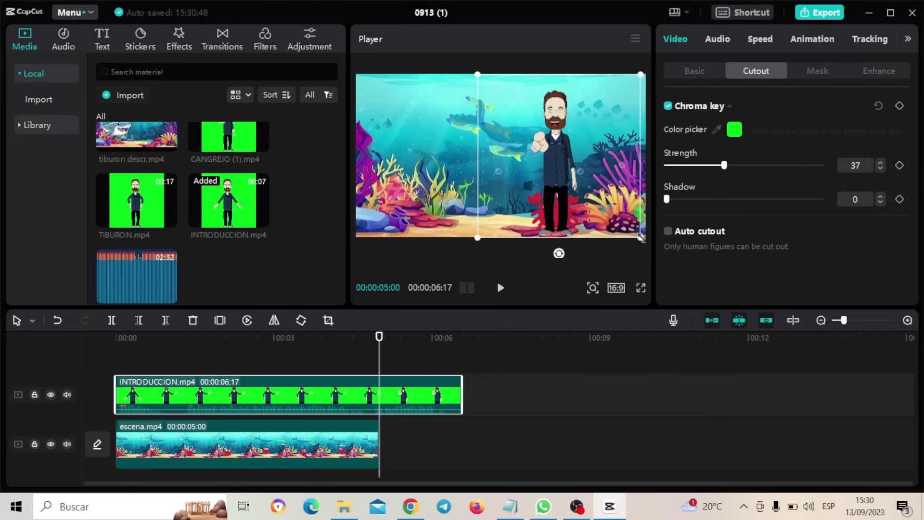
# Step: Enlarge the INTRODUCCION presenter, position him at the right side of the reef with his head in frame, and preview from the start
pyautogui.moveTo(641, 239); pyautogui.dragTo(688, 306)
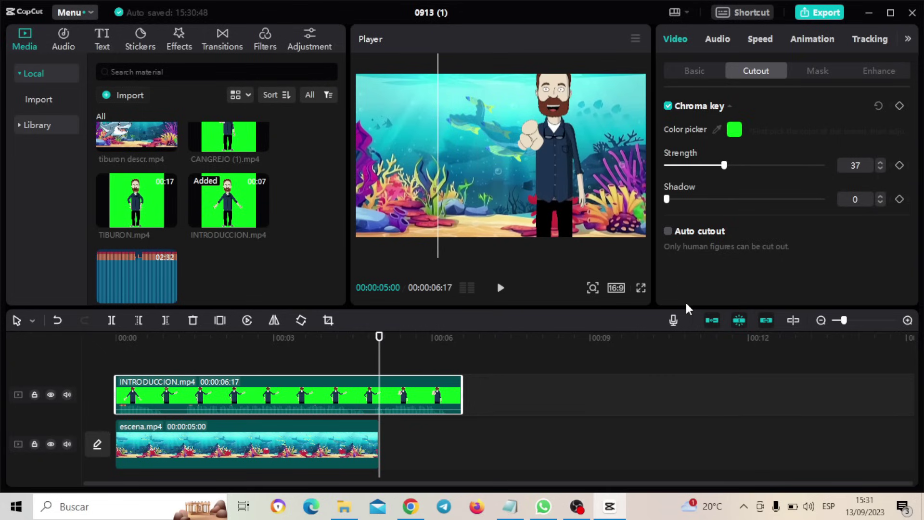
pyautogui.moveTo(564, 108); pyautogui.dragTo(591, 124)
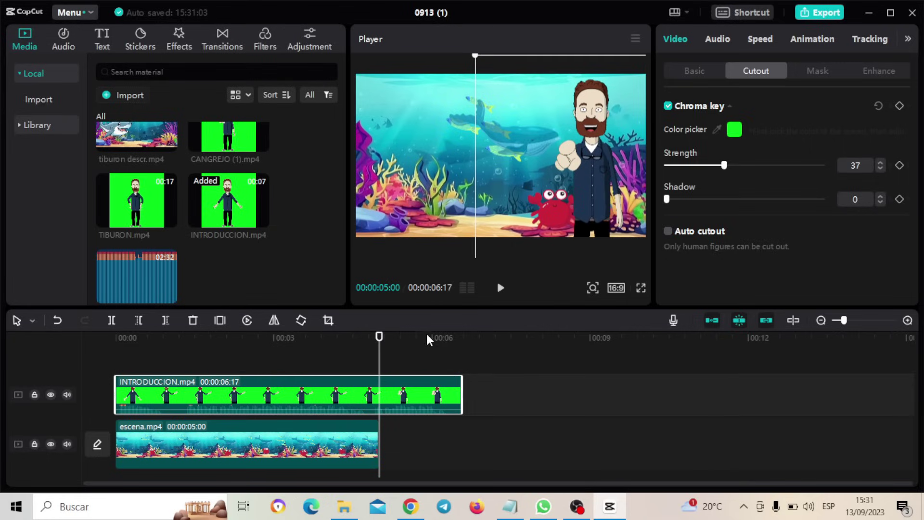
pyautogui.click(350, 463)
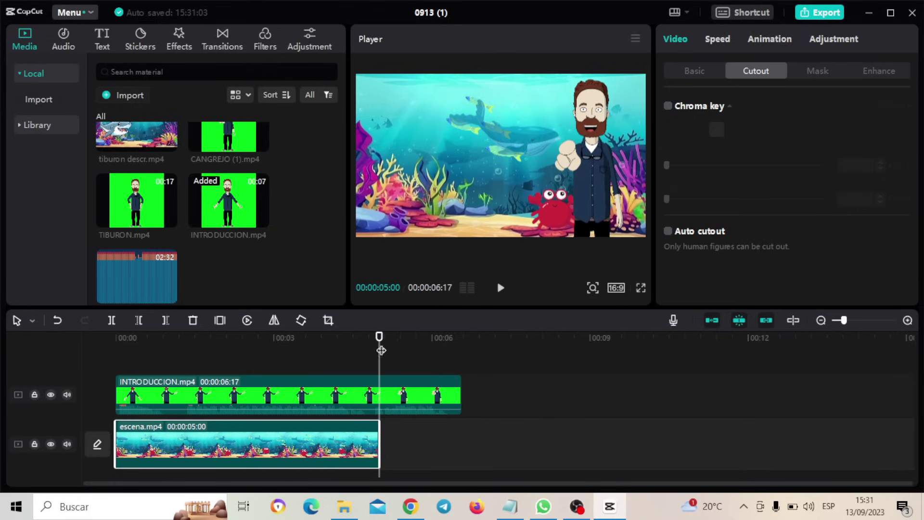
pyautogui.moveTo(379, 341); pyautogui.dragTo(203, 339)
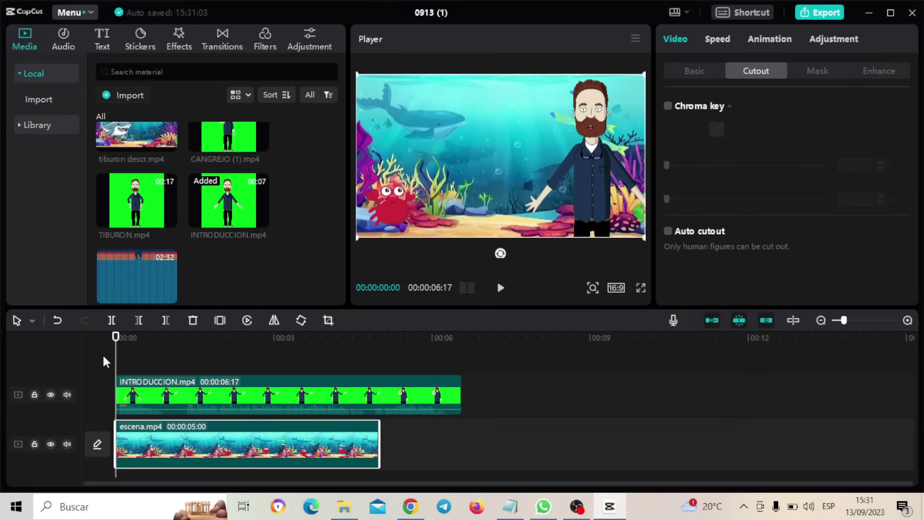
pyautogui.click(500, 288)
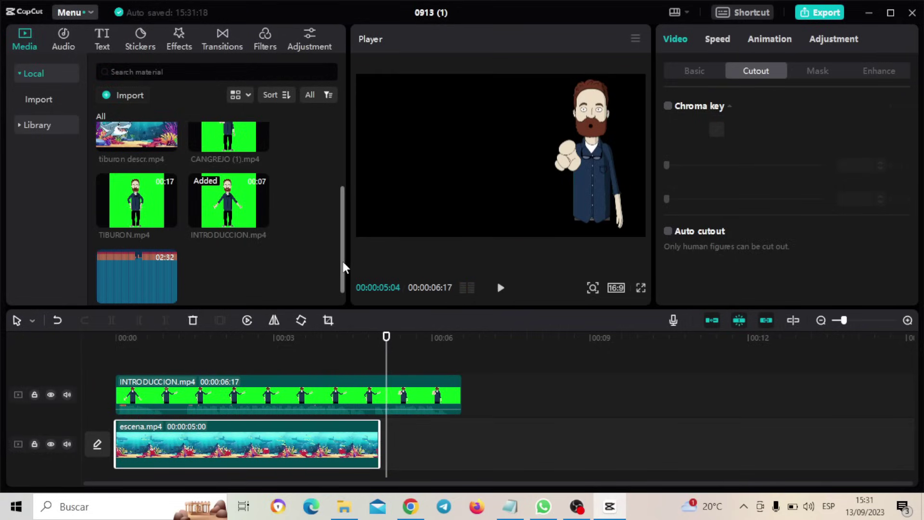
# Step: Add a second escena.mp4 after the first, trim it to the end of the INTRODUCCION clip and preview from the start
pyautogui.moveTo(343, 261); pyautogui.dragTo(336, 158)
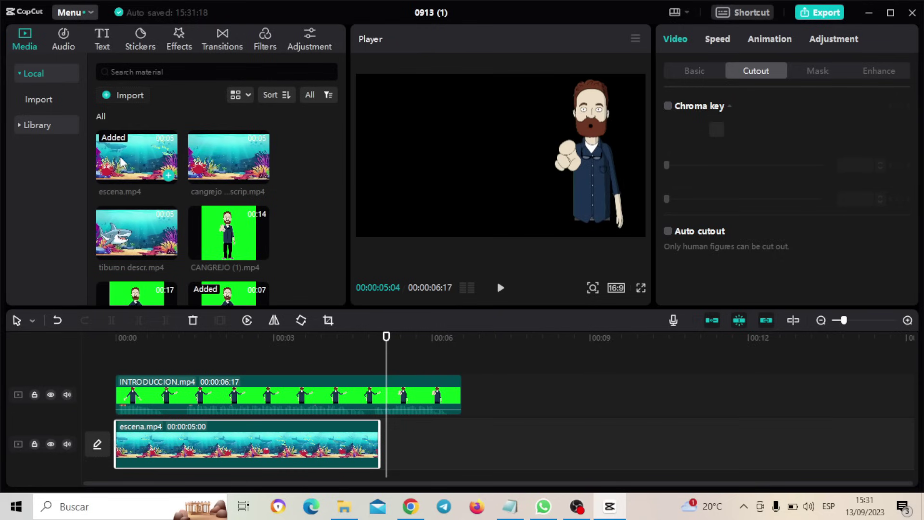
pyautogui.moveTo(120, 156); pyautogui.dragTo(375, 443)
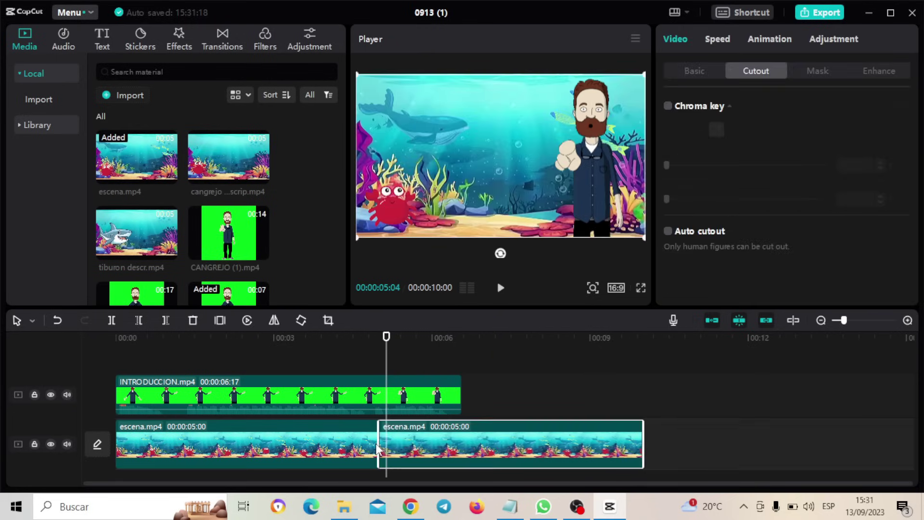
pyautogui.moveTo(643, 438); pyautogui.dragTo(457, 430)
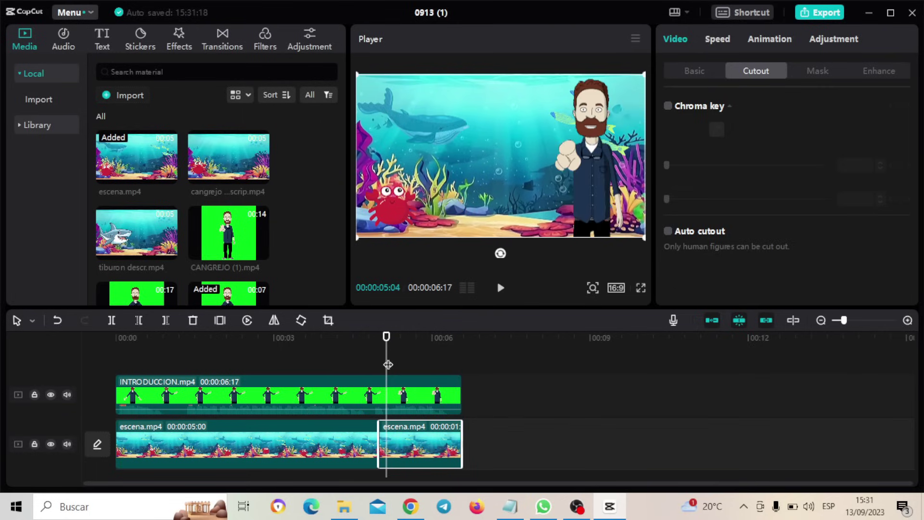
pyautogui.moveTo(386, 364); pyautogui.dragTo(116, 338)
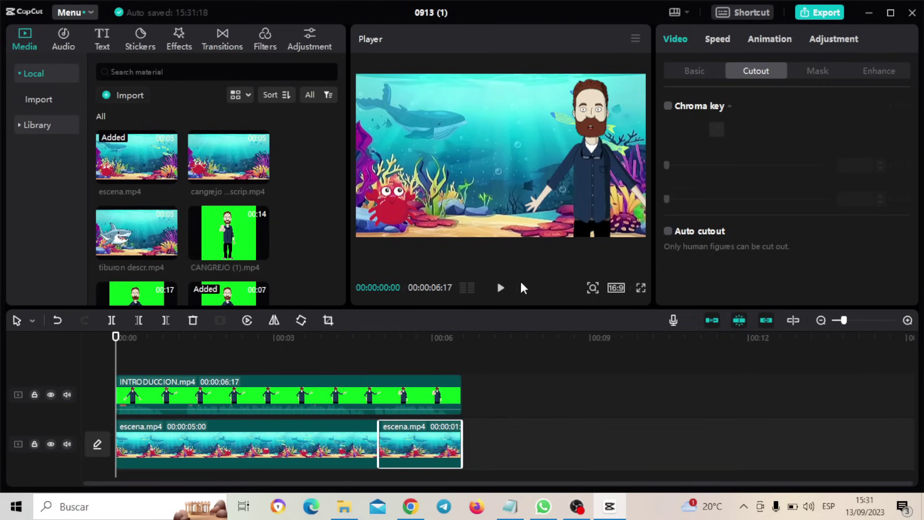
pyautogui.click(503, 290)
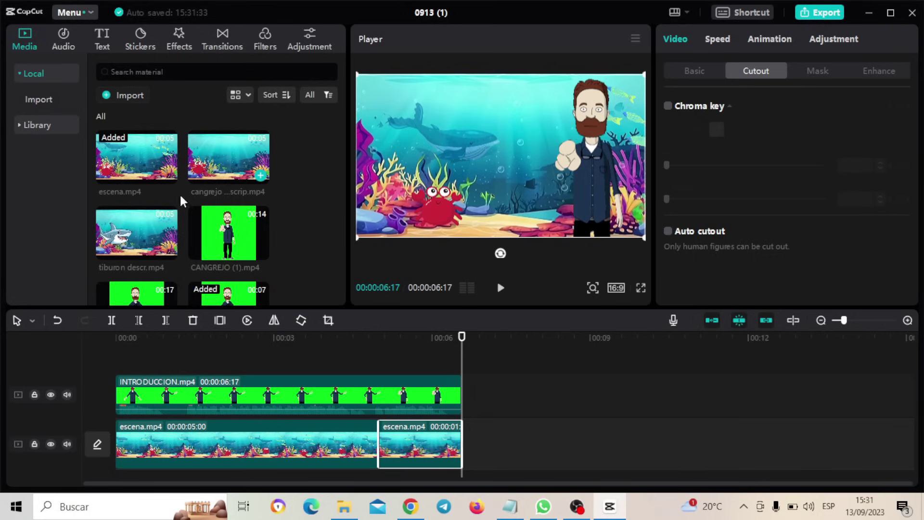
# Step: Place tiburon descr.mp4 after the escena clips and TIBURON.mp4 directly after INTRODUCCION on the upper track
pyautogui.moveTo(119, 245); pyautogui.dragTo(460, 449)
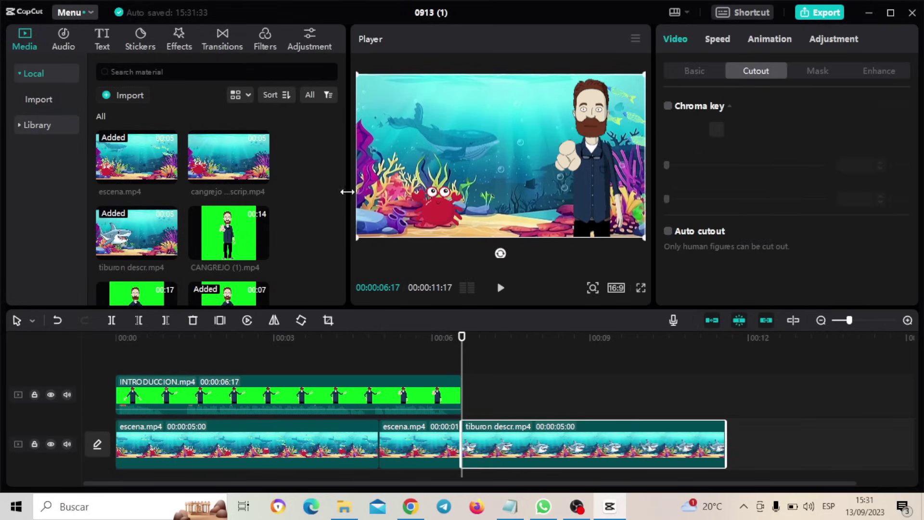
pyautogui.moveTo(342, 175); pyautogui.dragTo(341, 223)
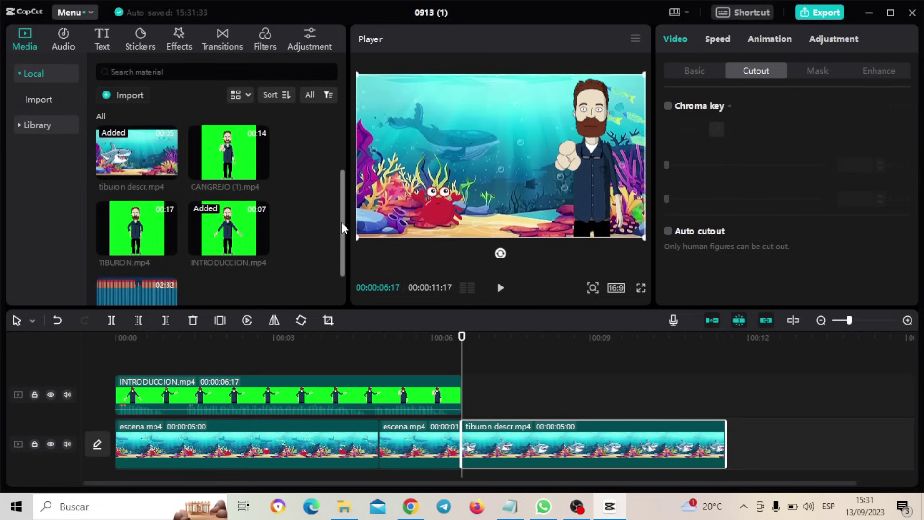
pyautogui.moveTo(134, 251)
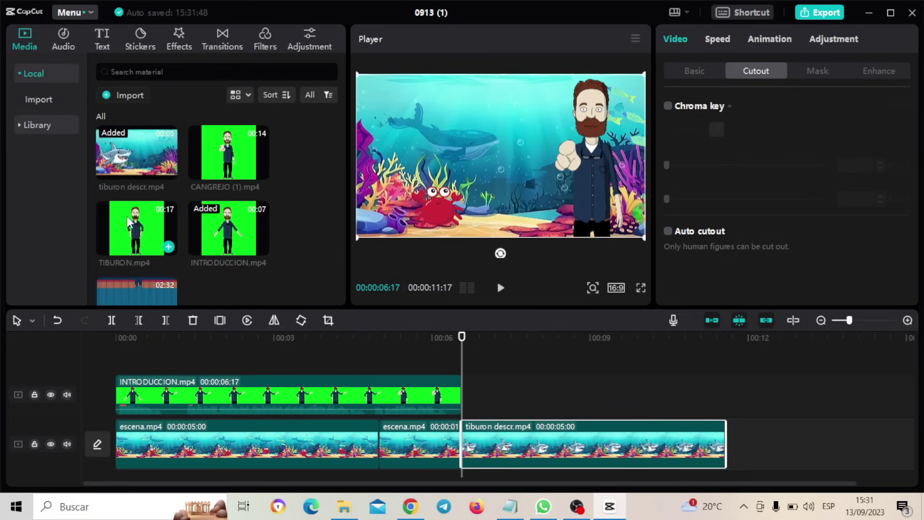
pyautogui.moveTo(127, 236); pyautogui.dragTo(463, 401)
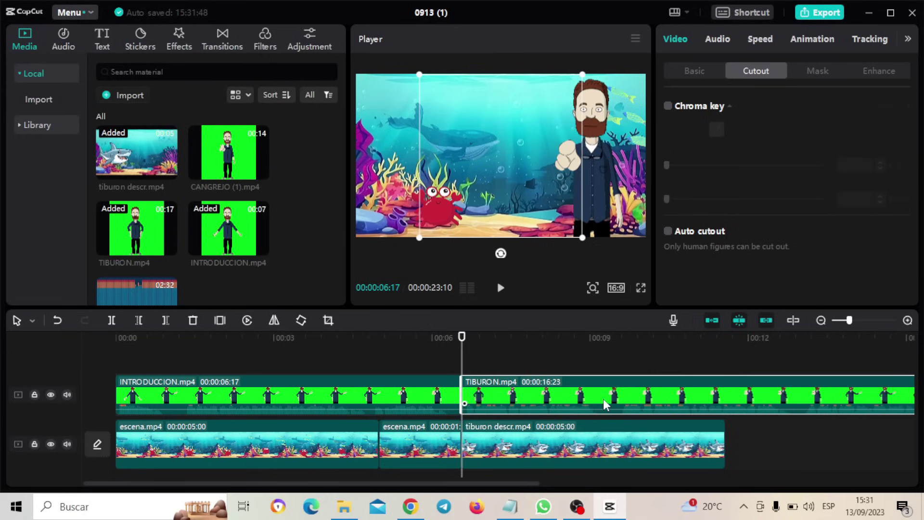
# Step: Remove the TIBURON clip's green background with a chroma key sampled from the green, at strength 37
pyautogui.click(668, 106)
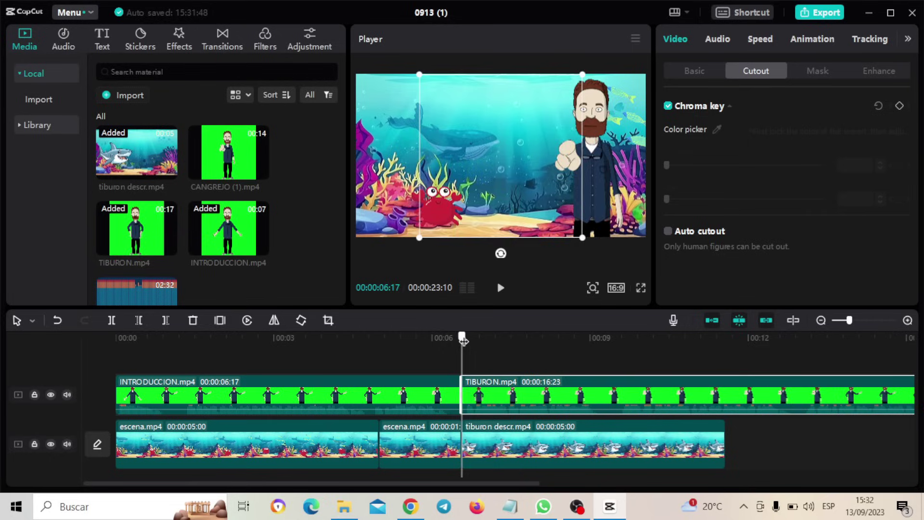
pyautogui.click(546, 338)
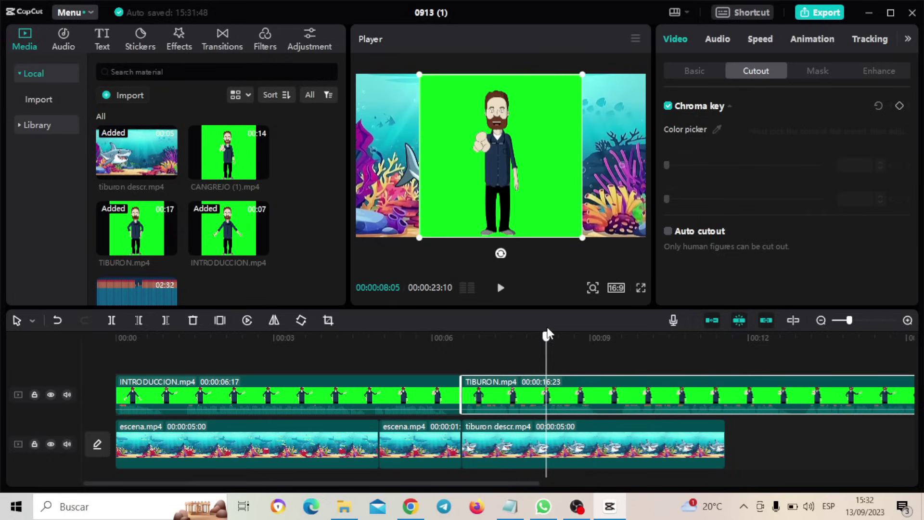
pyautogui.click(717, 129)
pyautogui.click(557, 135)
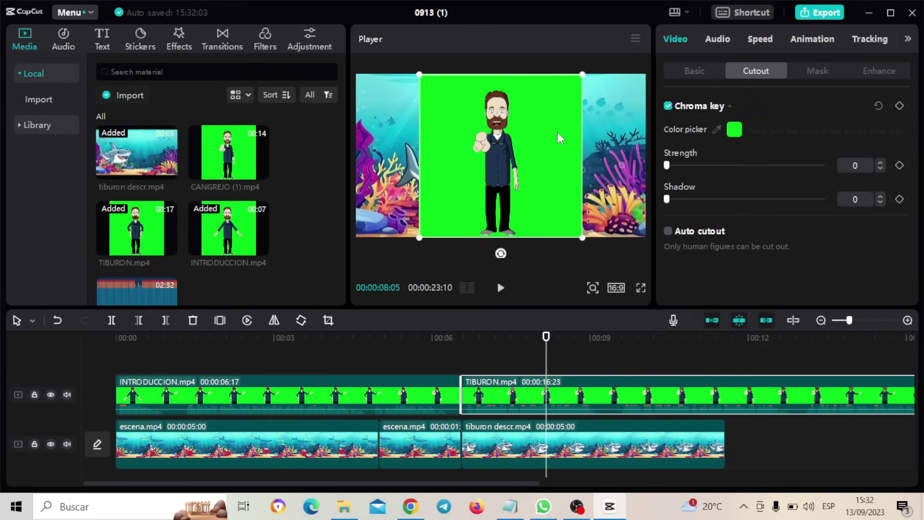
pyautogui.moveTo(666, 165); pyautogui.dragTo(723, 163)
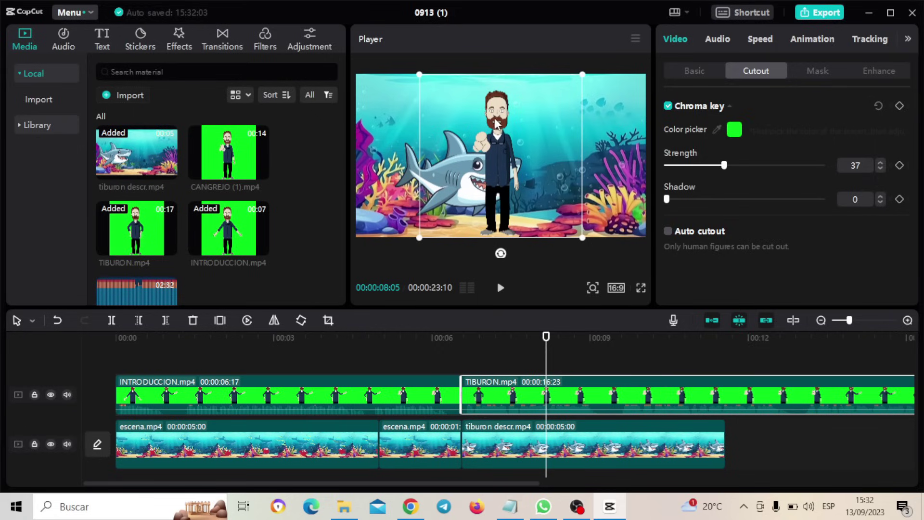
# Step: Move the TIBURON presenter to the right of the shark and enlarge him, keeping his head in frame
pyautogui.moveTo(496, 125); pyautogui.dragTo(575, 142)
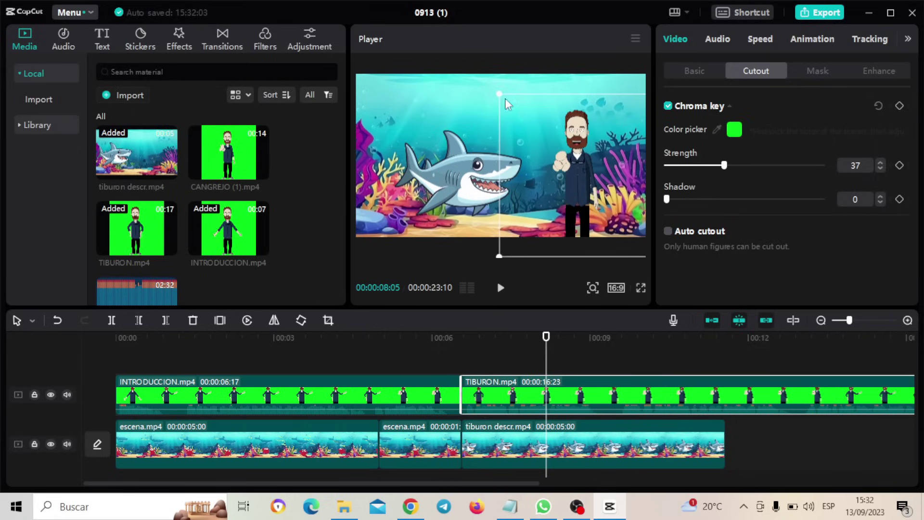
pyautogui.moveTo(500, 95); pyautogui.dragTo(412, 65)
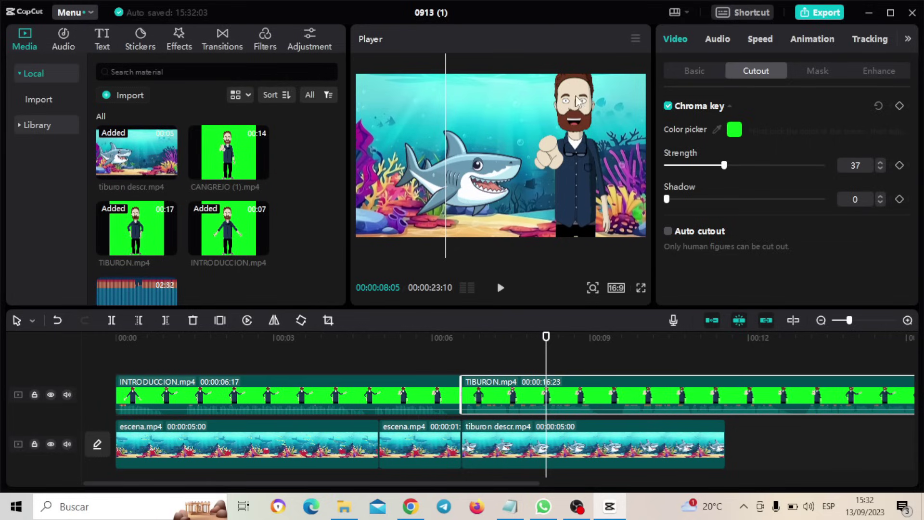
pyautogui.moveTo(573, 106)
pyautogui.mouseDown()
pyautogui.moveTo(578, 120)
pyautogui.moveTo(587, 104)
pyautogui.mouseUp()
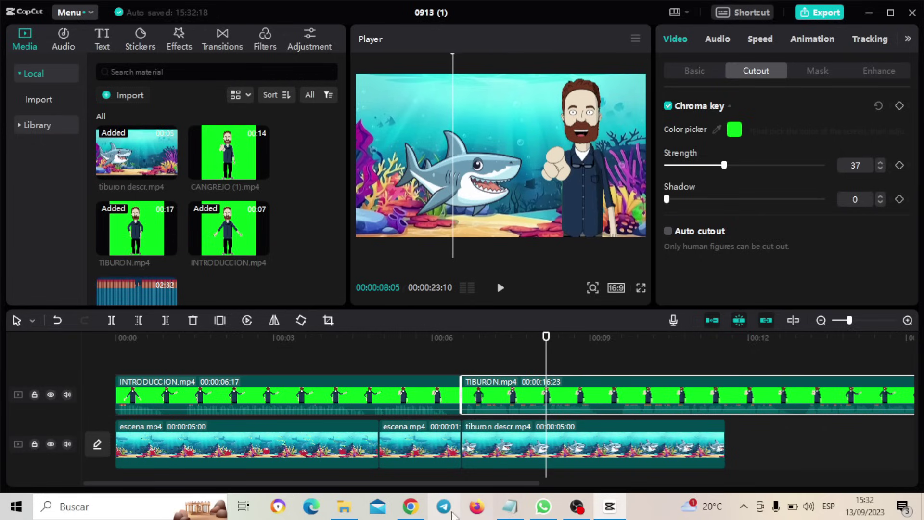
# Step: Append three more tiburon descr.mp4 copies to the background track, trim the last to the TIBURON clip's end and preview the section
pyautogui.moveTo(435, 483); pyautogui.dragTo(582, 475)
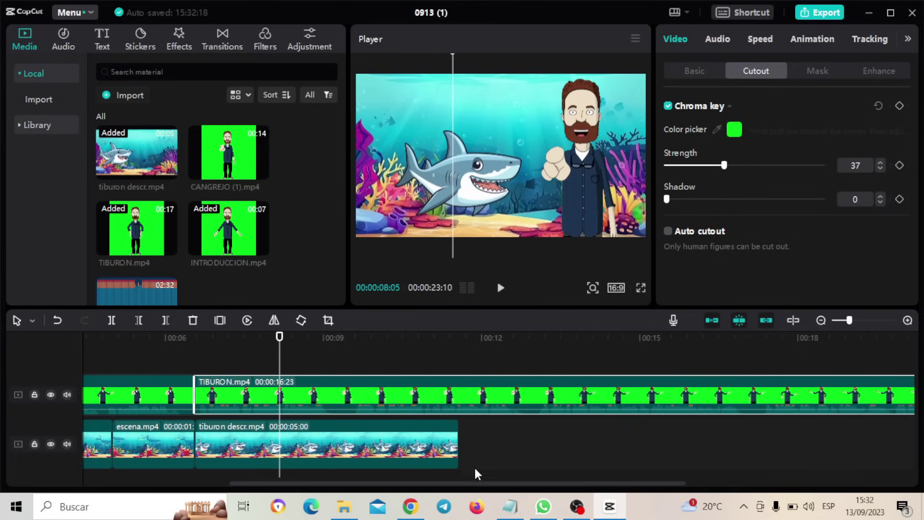
pyautogui.moveTo(464, 483); pyautogui.dragTo(570, 475)
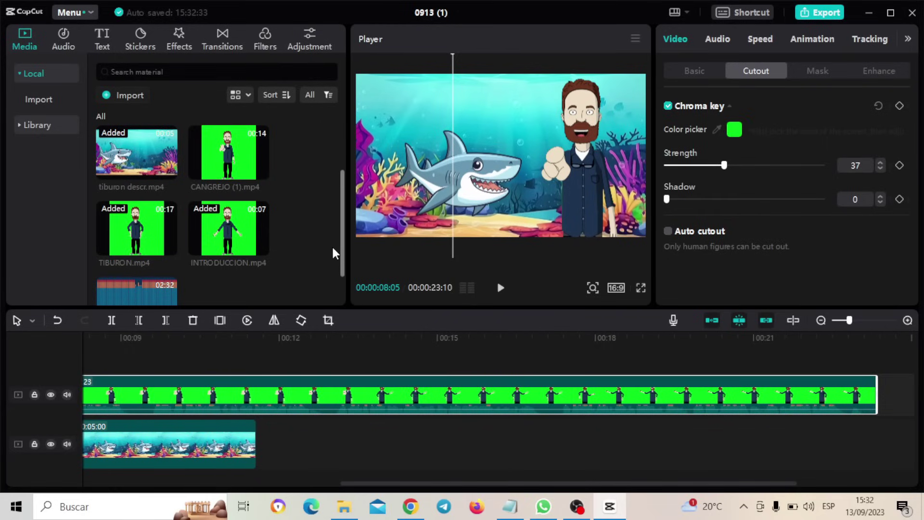
pyautogui.moveTo(343, 238); pyautogui.dragTo(340, 180)
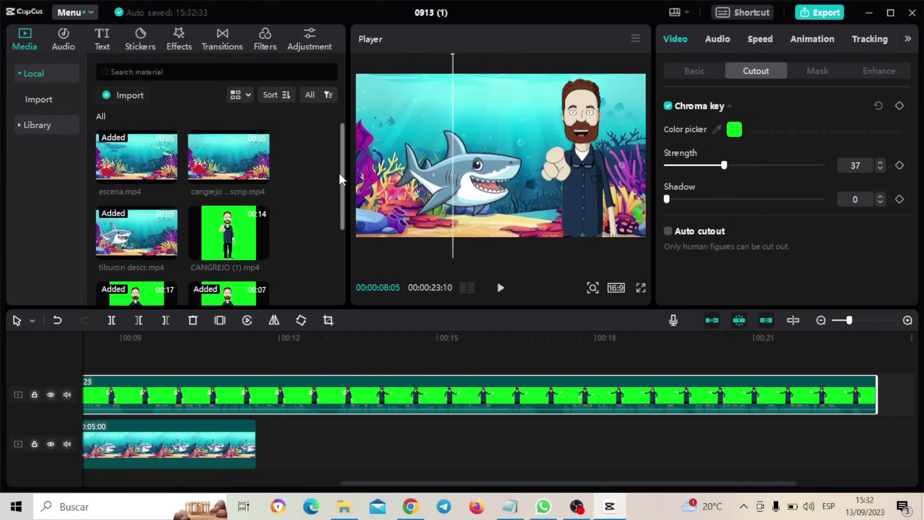
pyautogui.moveTo(137, 236); pyautogui.dragTo(273, 449)
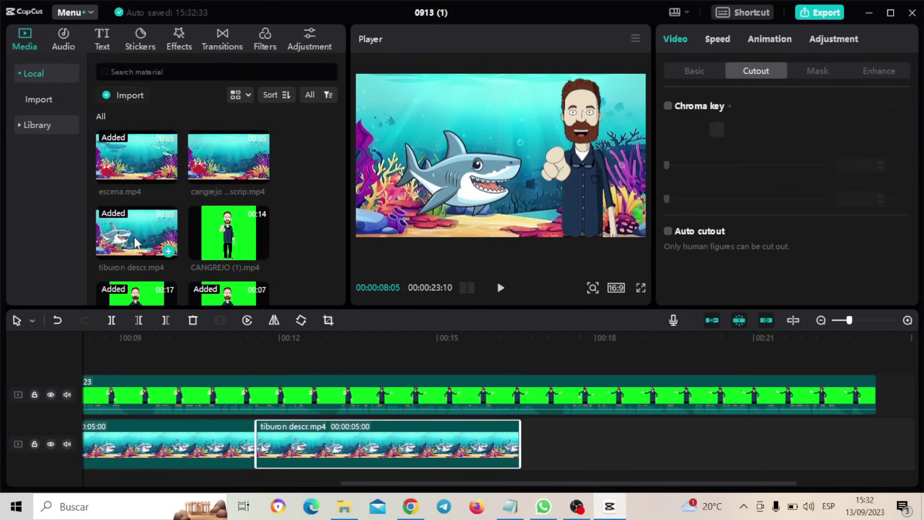
pyautogui.moveTo(134, 237); pyautogui.dragTo(525, 442)
pyautogui.moveTo(132, 228); pyautogui.dragTo(783, 443)
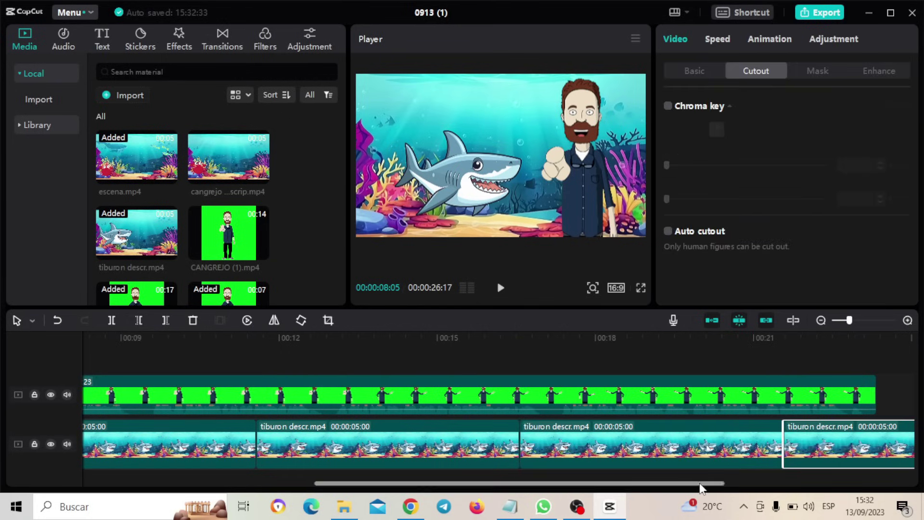
pyautogui.moveTo(698, 482); pyautogui.dragTo(839, 481)
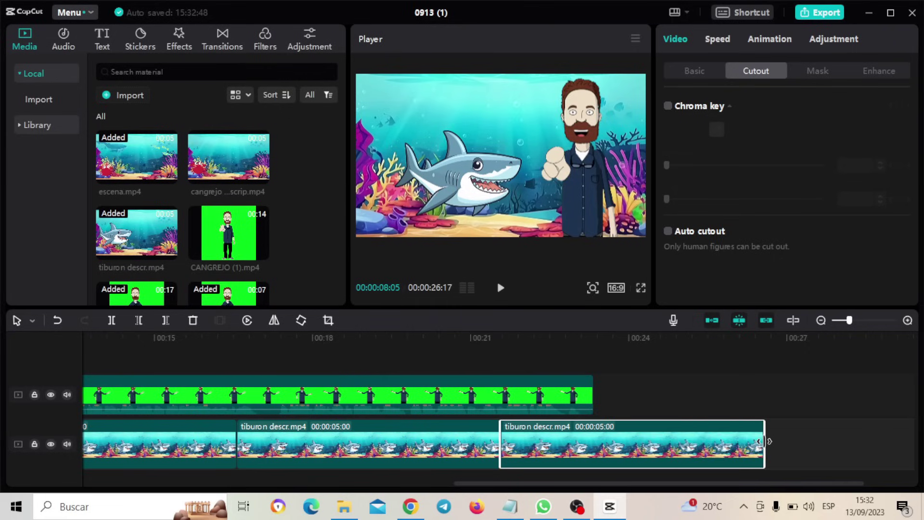
pyautogui.moveTo(766, 441); pyautogui.dragTo(594, 433)
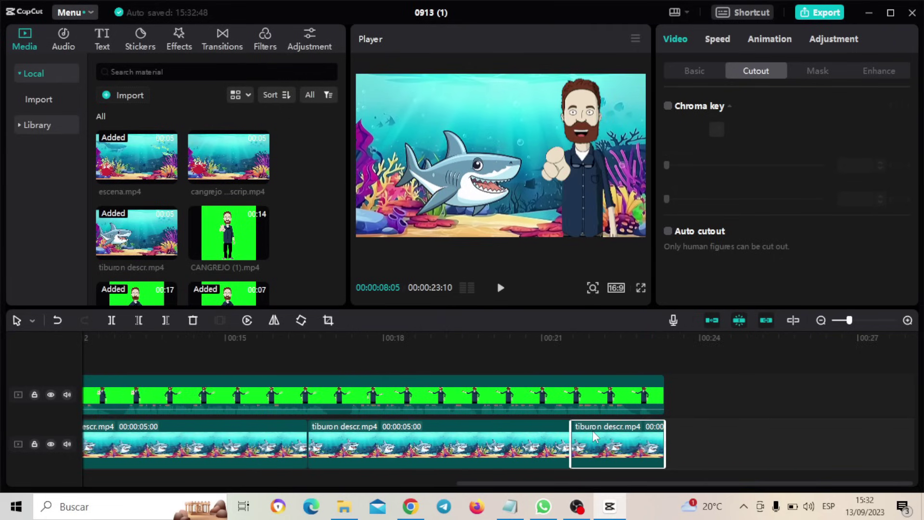
pyautogui.click(501, 288)
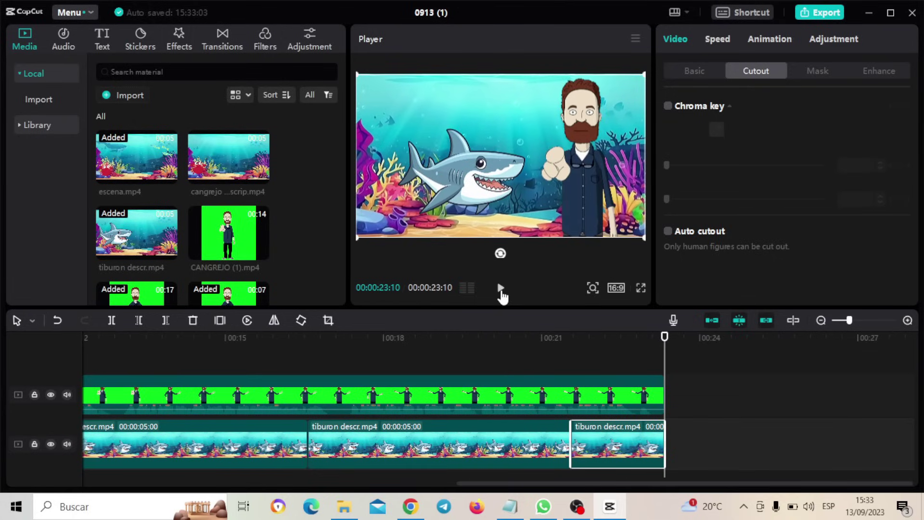
# Step: At 00:00:03:20, shift the INTRODUCCION presenter left so his outstretched arm fits inside the frame
pyautogui.moveTo(665, 341); pyautogui.dragTo(309, 369)
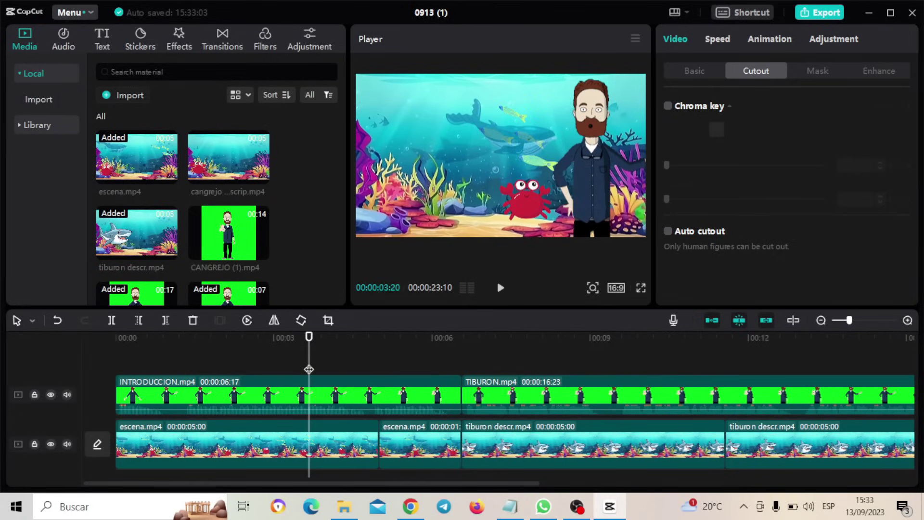
pyautogui.click(582, 154)
pyautogui.moveTo(575, 154)
pyautogui.mouseDown()
pyautogui.moveTo(566, 151)
pyautogui.moveTo(579, 142)
pyautogui.moveTo(576, 156)
pyautogui.moveTo(562, 154)
pyautogui.mouseUp()
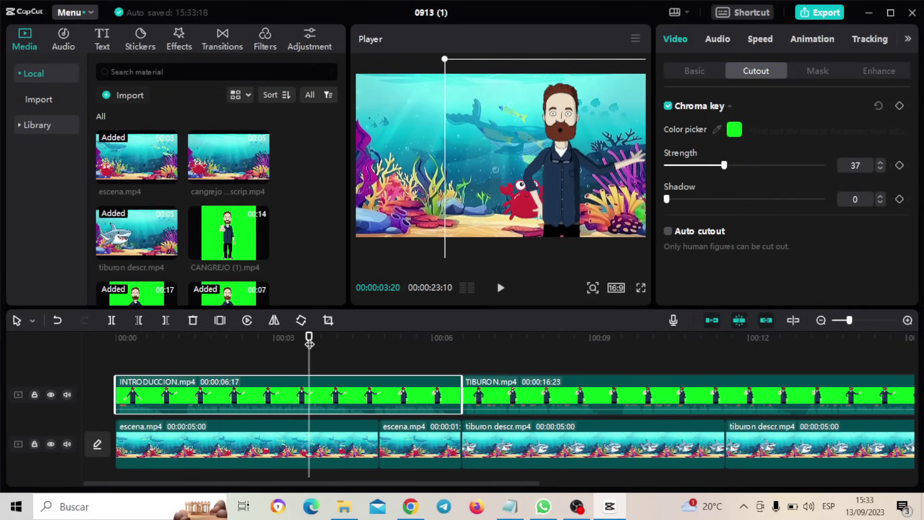
# Step: Place cangrejo descrip.mp4 after the last shark clip and CANGREJO (1).mp4 directly above it, and move the playhead to 00:00:25:11
pyautogui.moveTo(309, 343); pyautogui.dragTo(664, 342)
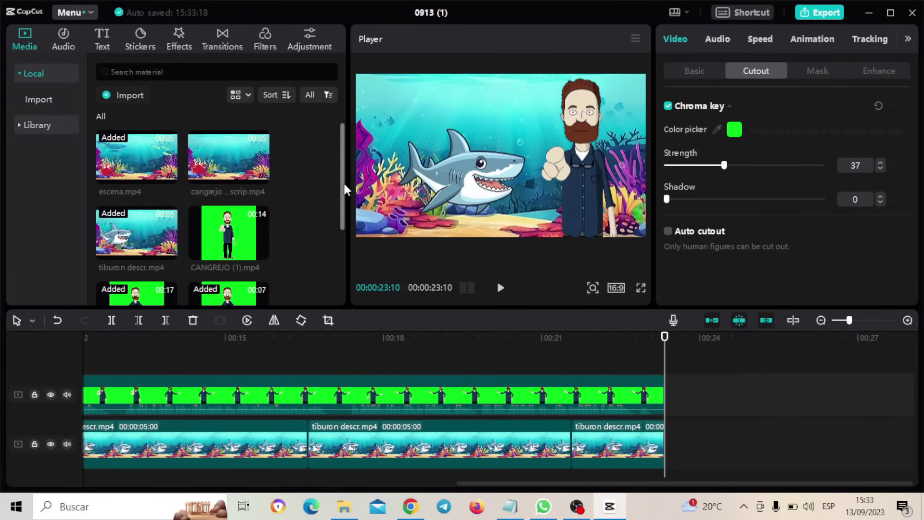
pyautogui.moveTo(345, 184)
pyautogui.mouseDown()
pyautogui.moveTo(339, 222)
pyautogui.moveTo(339, 169)
pyautogui.mouseUp()
pyautogui.moveTo(214, 164); pyautogui.dragTo(666, 443)
pyautogui.moveTo(615, 486); pyautogui.dragTo(729, 486)
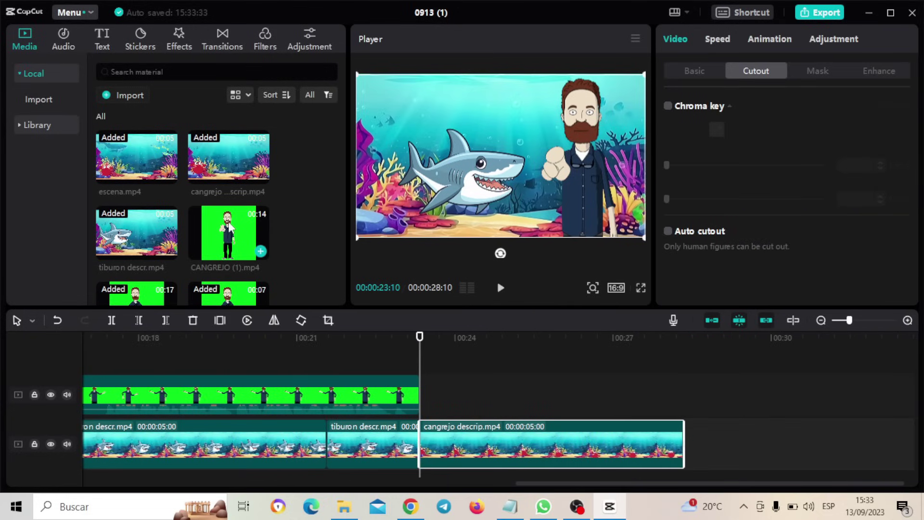
pyautogui.moveTo(224, 227); pyautogui.dragTo(421, 393)
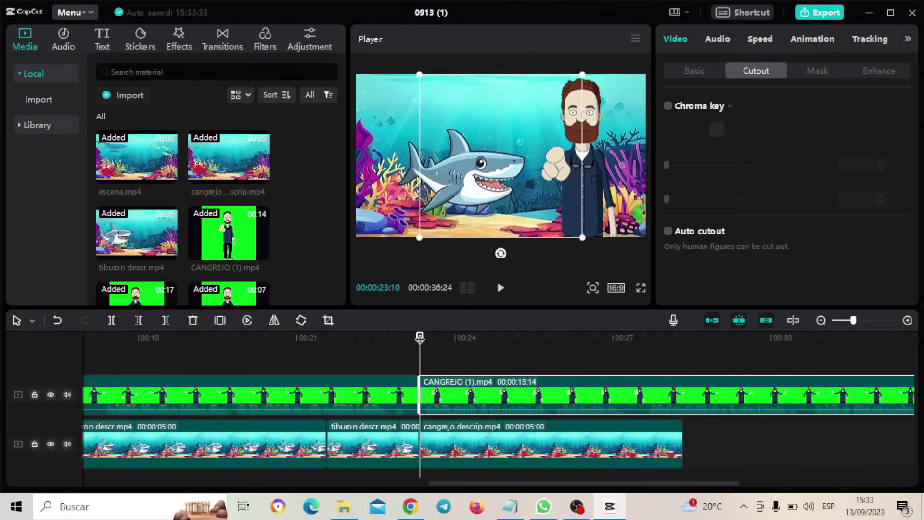
pyautogui.moveTo(420, 339); pyautogui.dragTo(528, 335)
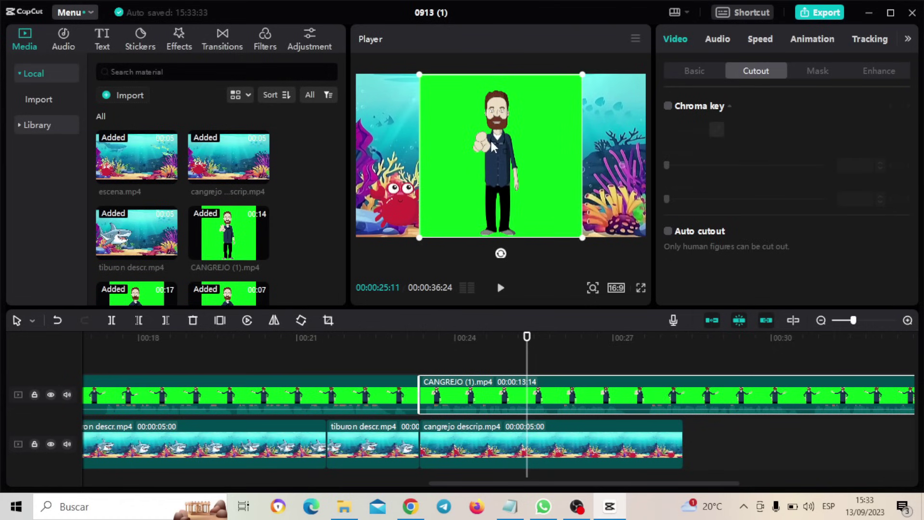
# Step: Key out the CANGREJO presenter's green background at strength 37 and position him, enlarged, to the right of the crab
pyautogui.moveTo(492, 146); pyautogui.dragTo(547, 140)
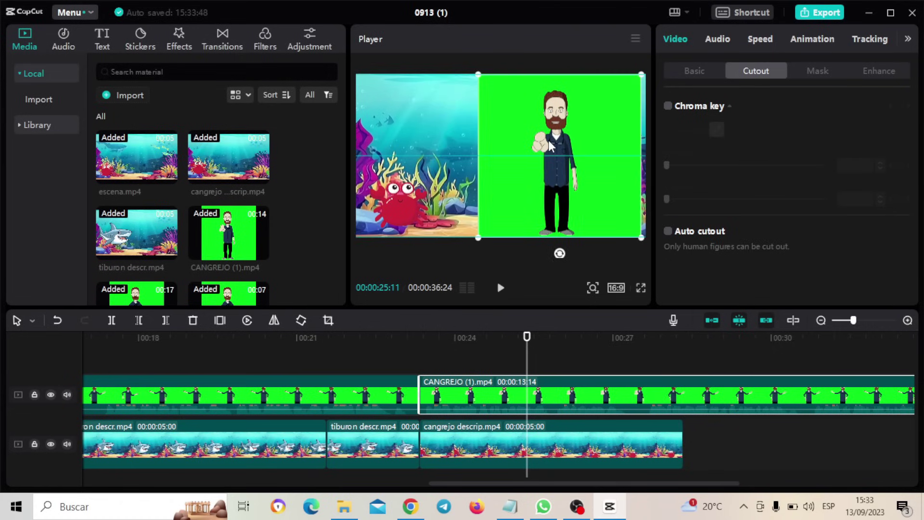
pyautogui.click(669, 106)
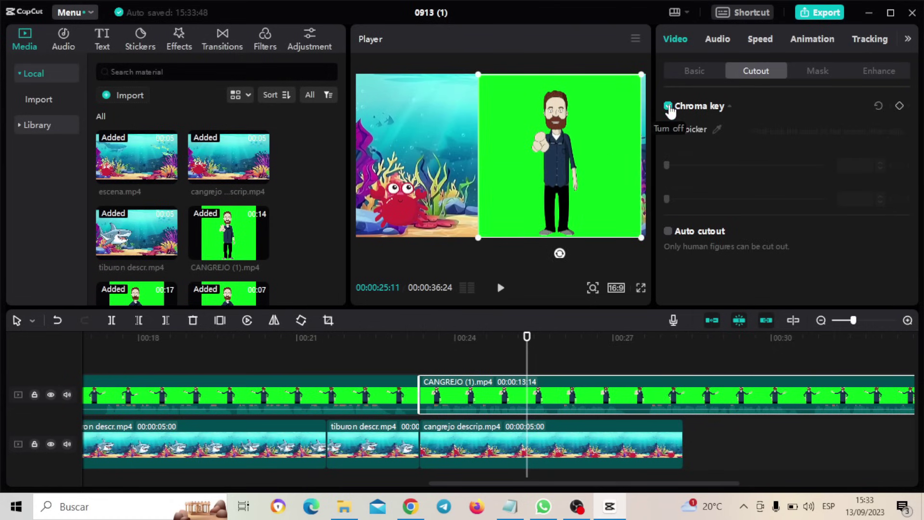
pyautogui.click(717, 129)
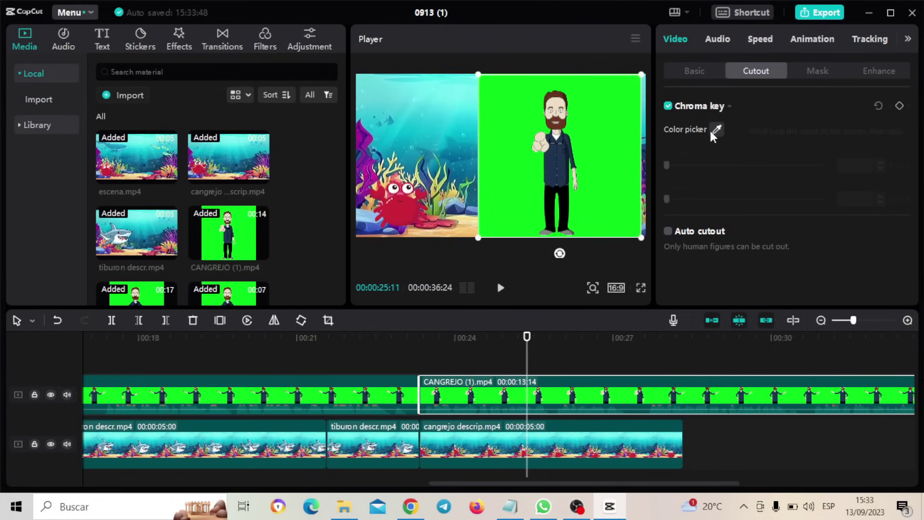
pyautogui.click(610, 120)
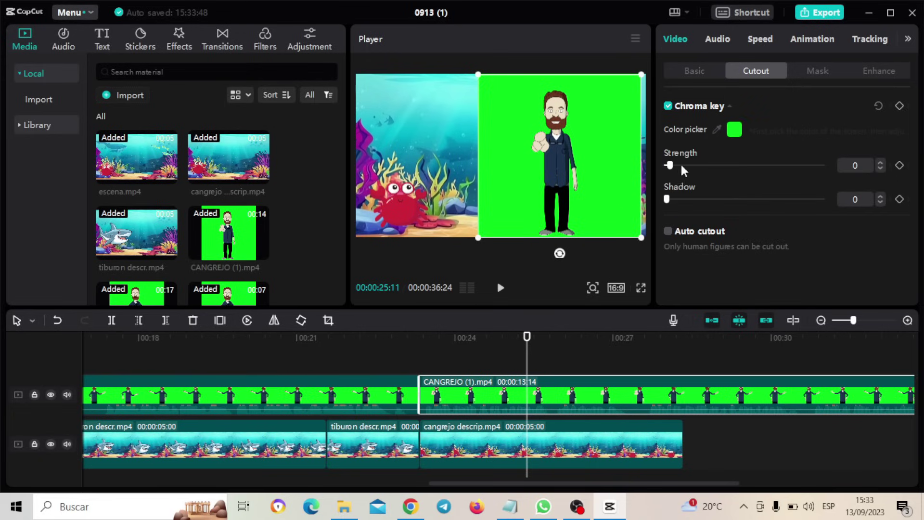
pyautogui.moveTo(682, 166); pyautogui.dragTo(725, 168)
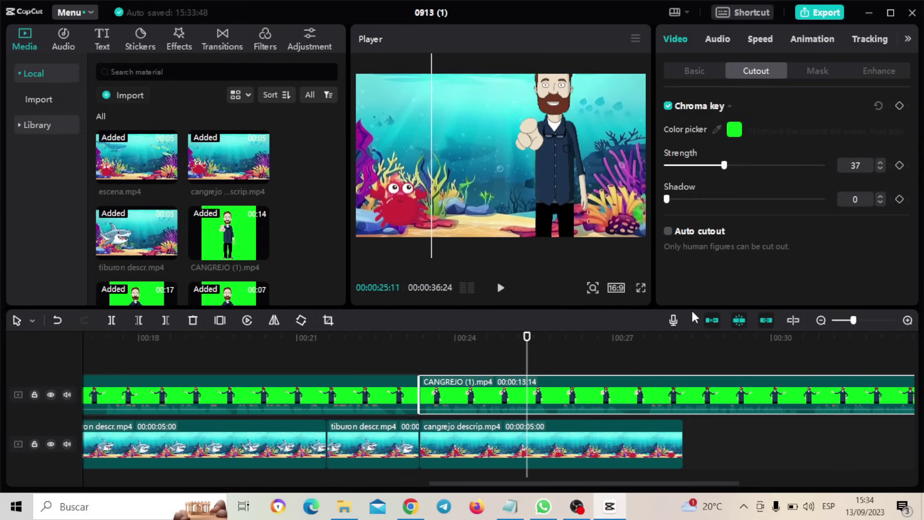
pyautogui.moveTo(563, 129)
pyautogui.mouseDown()
pyautogui.moveTo(588, 137)
pyautogui.moveTo(580, 129)
pyautogui.mouseUp()
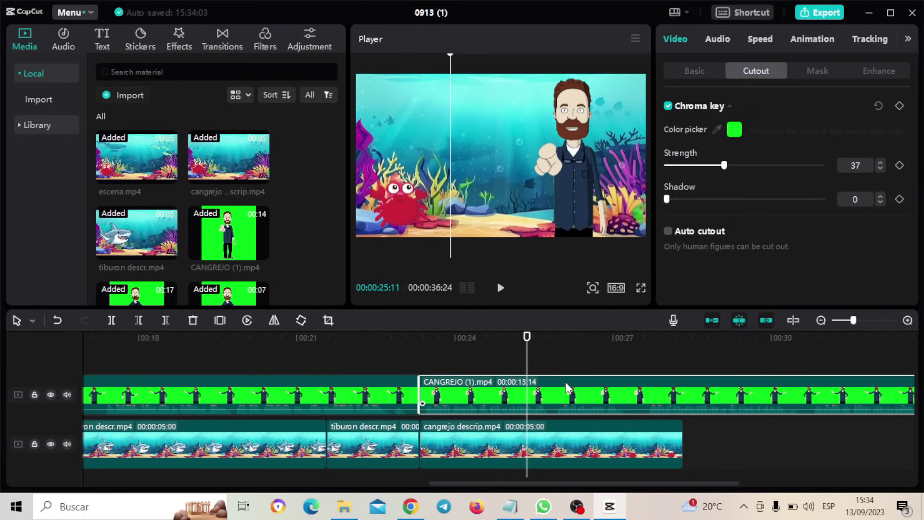
# Step: Append two more cangrejo descrip.mp4 copies to the background track, trim the last to the CANGREJO clip's end and preview the section
pyautogui.moveTo(595, 482); pyautogui.dragTo(687, 476)
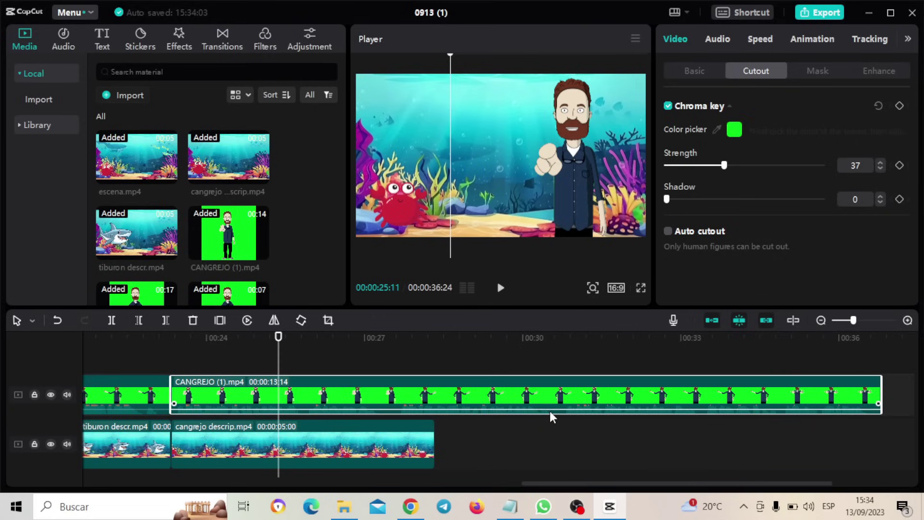
pyautogui.moveTo(225, 143); pyautogui.dragTo(443, 438)
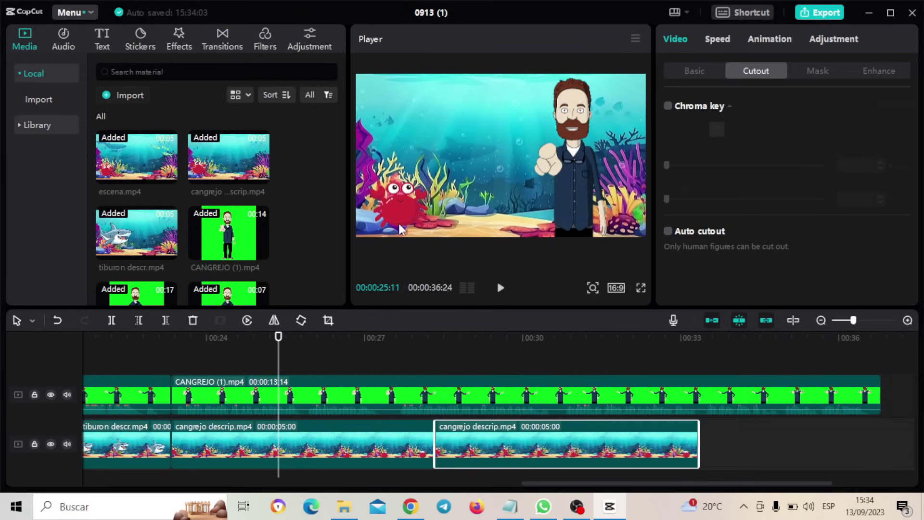
pyautogui.moveTo(231, 158); pyautogui.dragTo(698, 446)
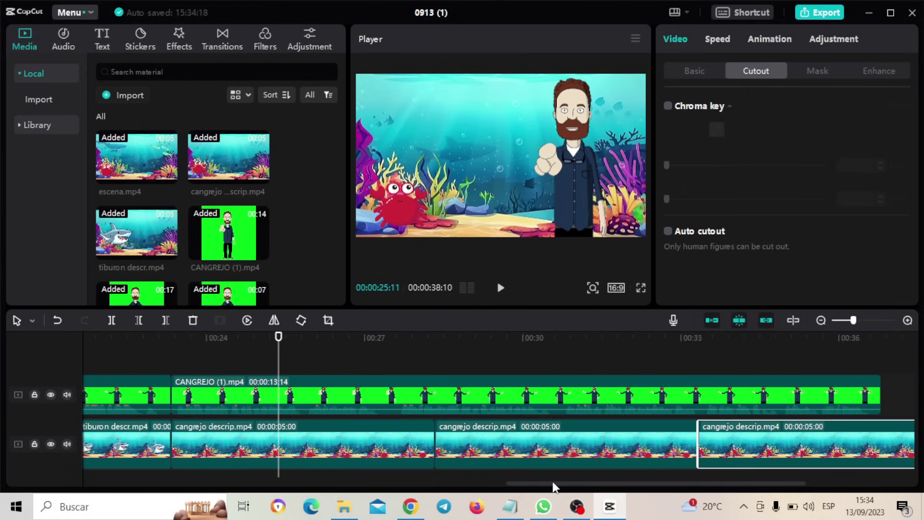
pyautogui.moveTo(553, 484); pyautogui.dragTo(653, 477)
pyautogui.moveTo(684, 441); pyautogui.dragTo(607, 433)
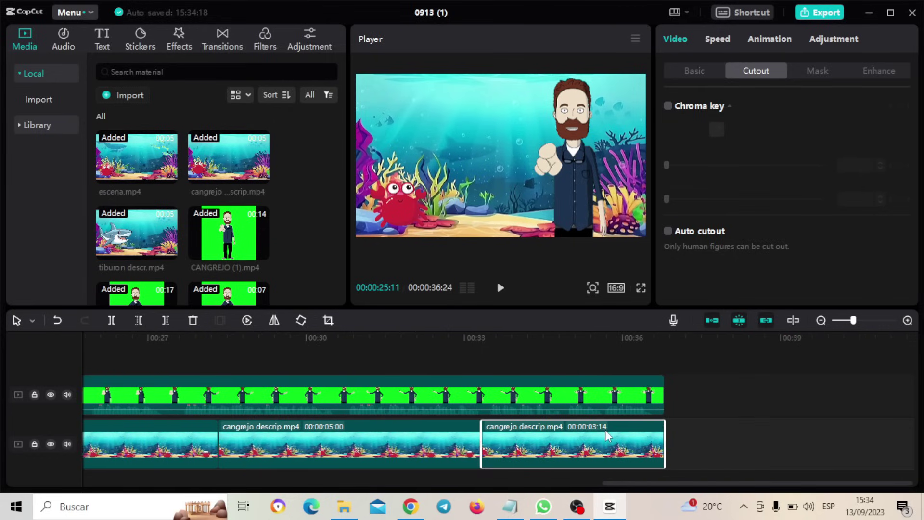
pyautogui.click(501, 288)
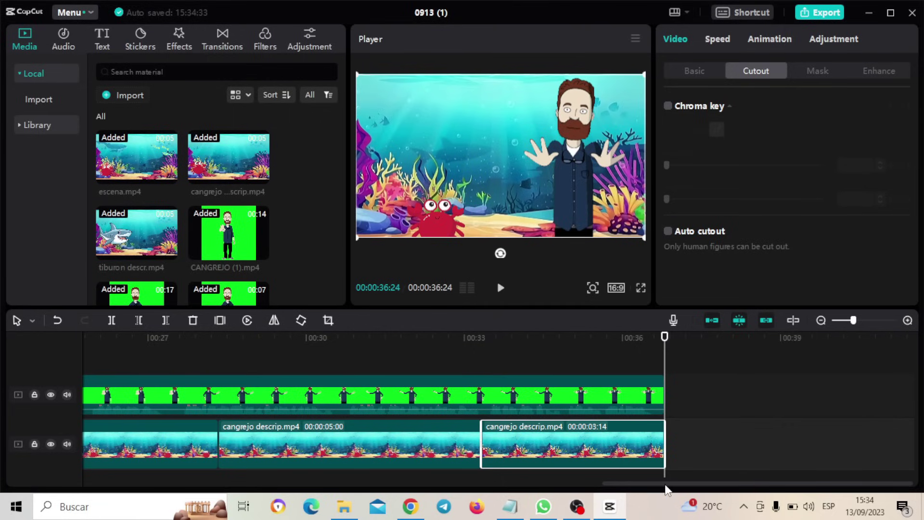
# Step: Add the Girasol music track beneath the video clips, starting at 00:00:00:00
pyautogui.moveTo(666, 344); pyautogui.dragTo(3, 354)
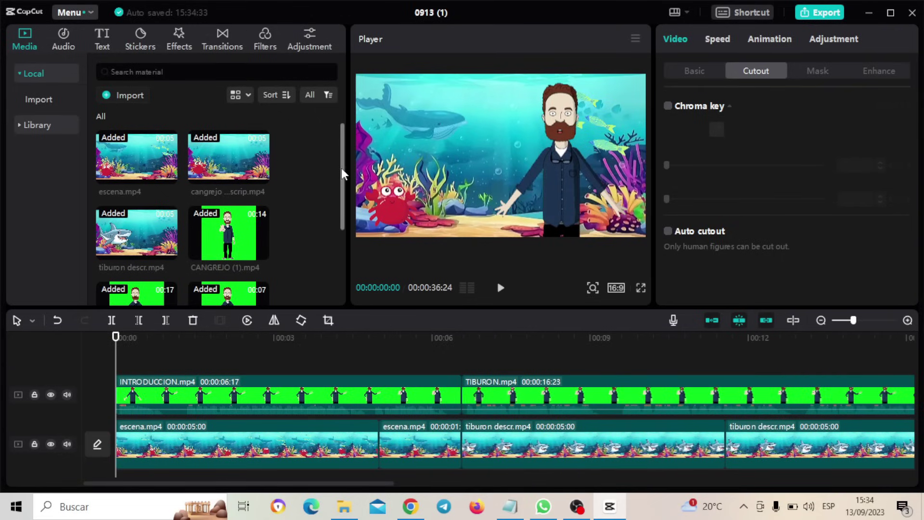
pyautogui.moveTo(342, 168); pyautogui.dragTo(330, 289)
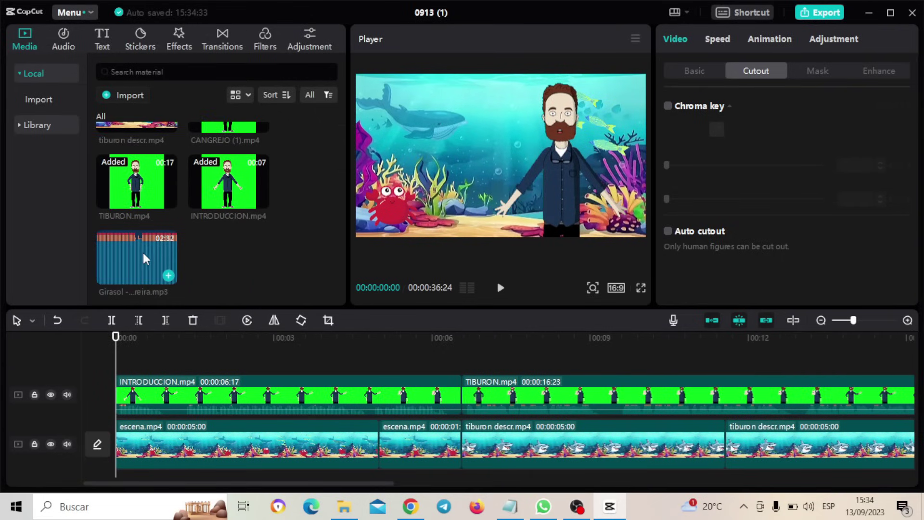
pyautogui.moveTo(137, 249); pyautogui.dragTo(114, 468)
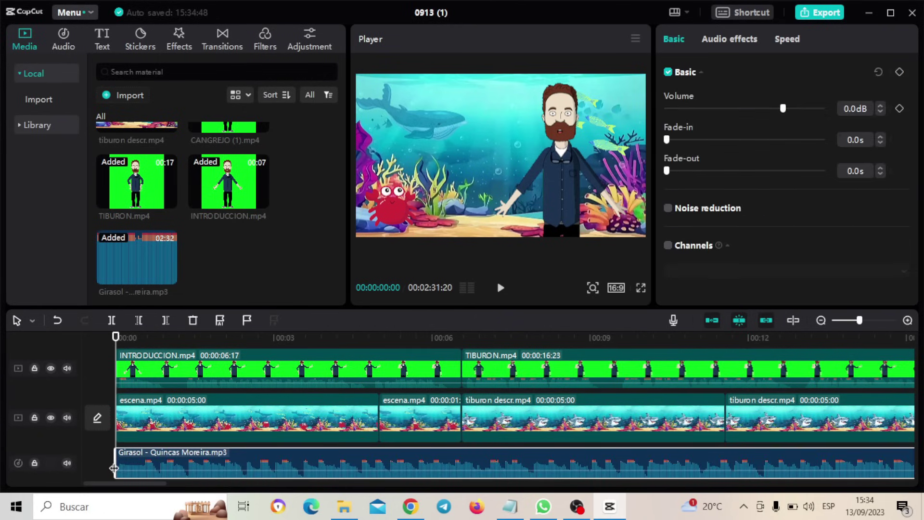
# Step: Lower the music volume to -15.1 dB and preview the video with it
pyautogui.moveTo(781, 109); pyautogui.dragTo(709, 109)
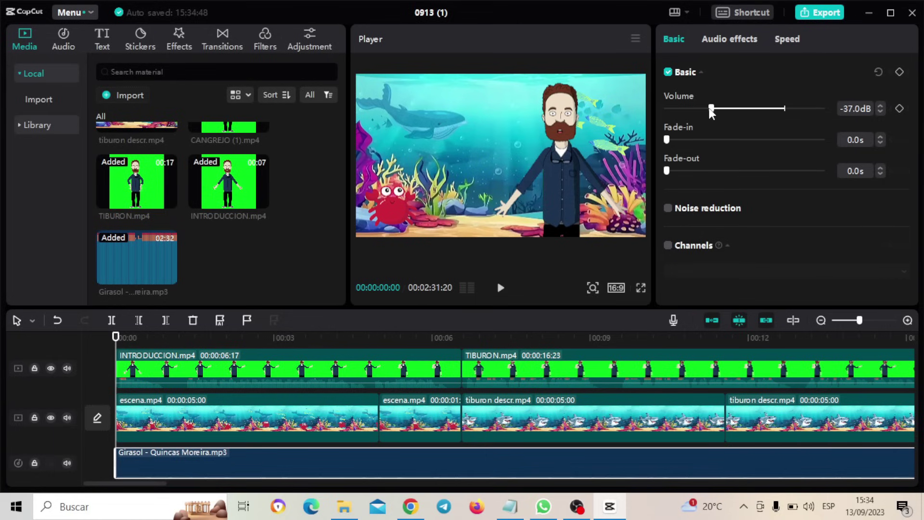
pyautogui.click(501, 289)
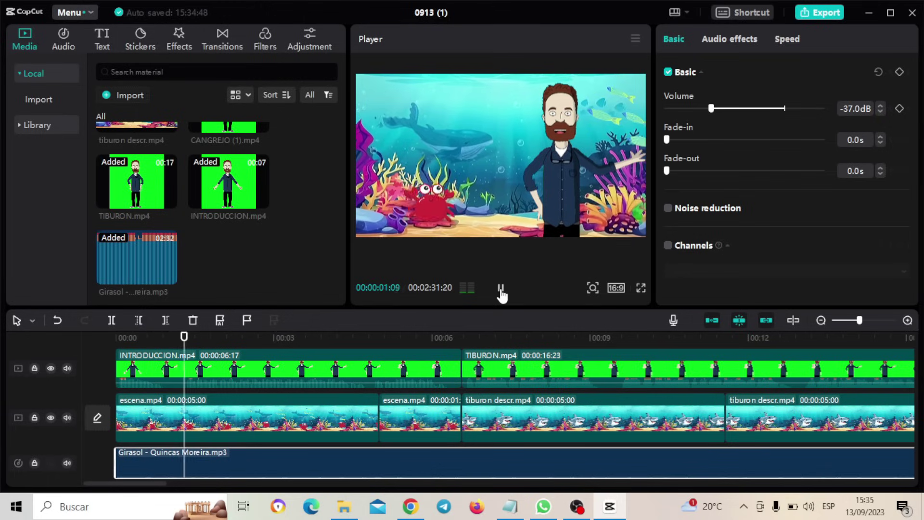
pyautogui.moveTo(711, 108); pyautogui.dragTo(753, 109)
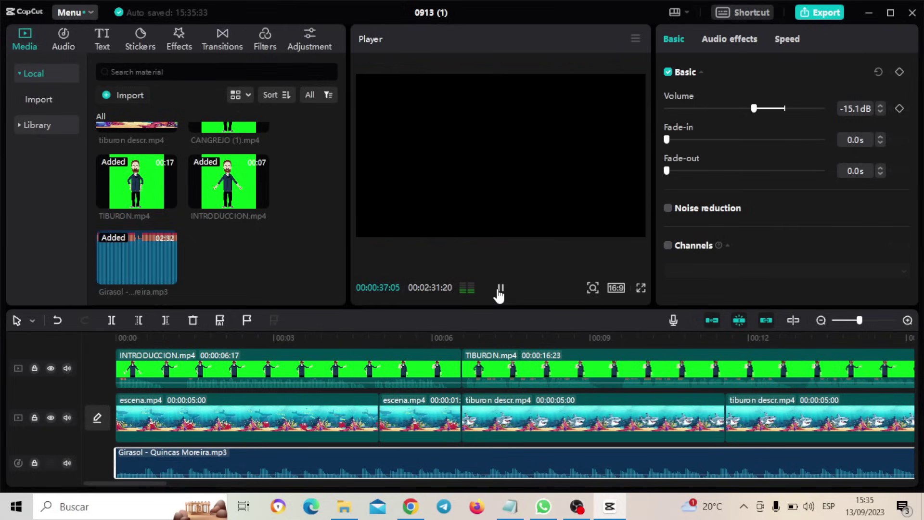
pyautogui.click(500, 291)
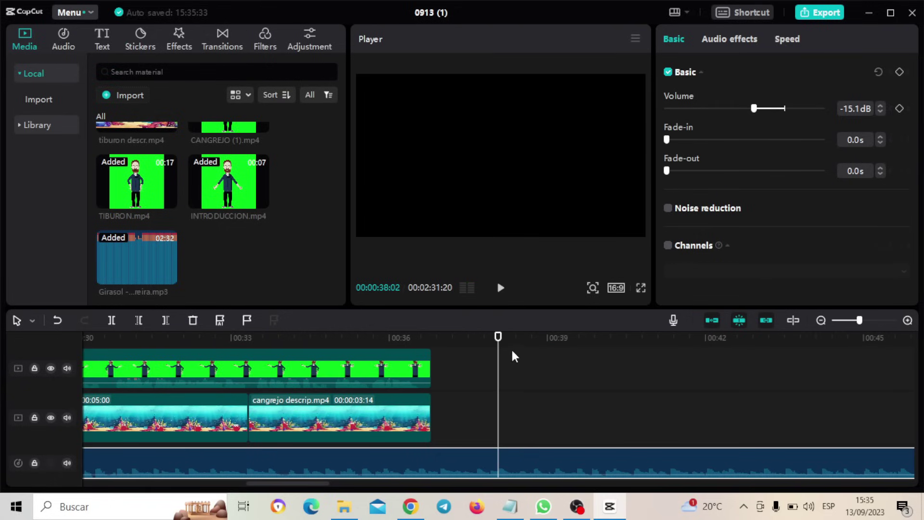
# Step: Split the music track at the last video clip's end, 00:00:36:24, and delete the excess audio
pyautogui.moveTo(498, 345); pyautogui.dragTo(432, 351)
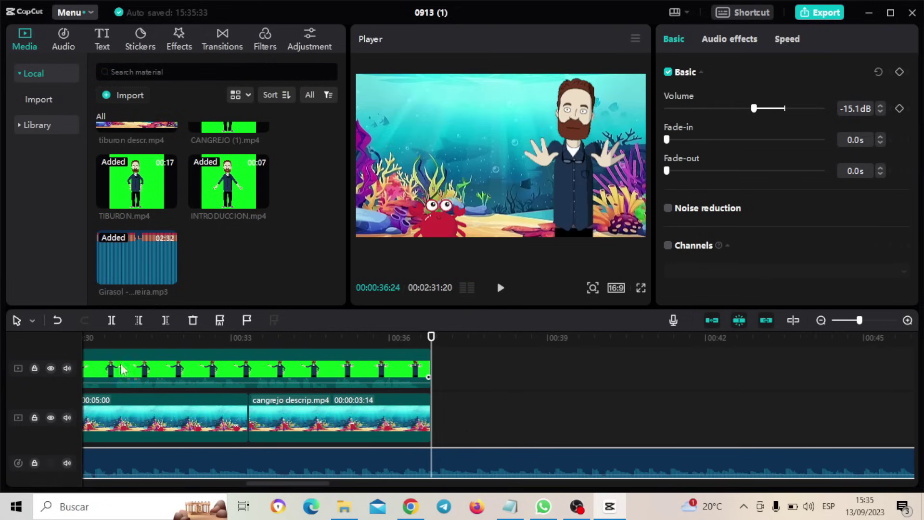
pyautogui.click(111, 321)
pyautogui.rightClick(507, 470)
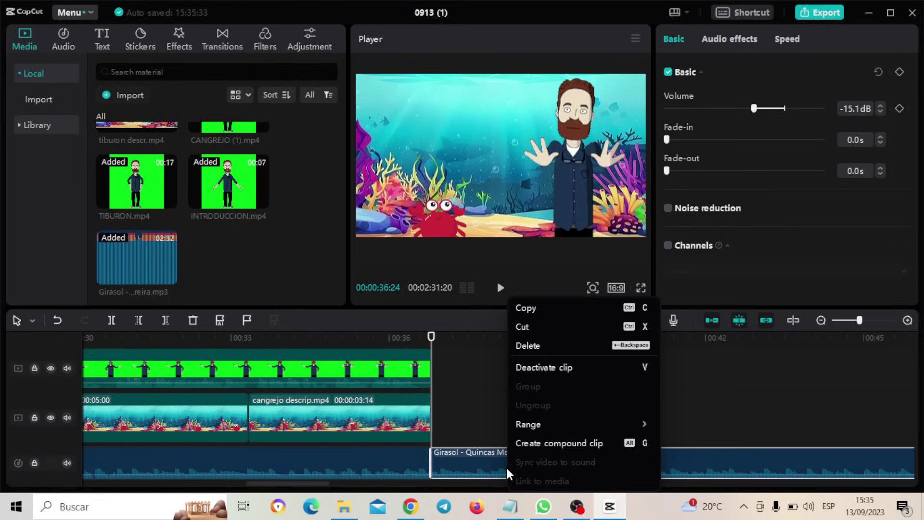
pyautogui.click(547, 346)
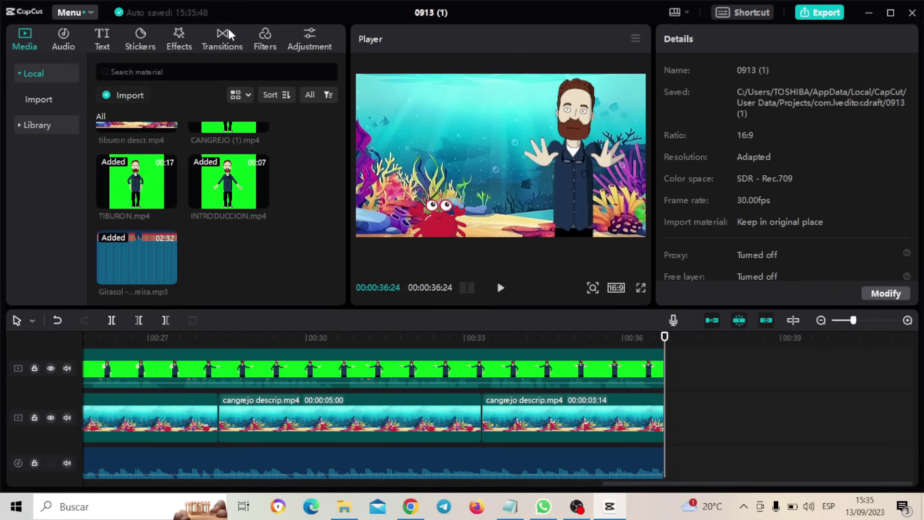
# Step: Return the playhead to the start and export the video with the title "video explicativo niños animales marinos", without sharing it online
pyautogui.click(179, 38)
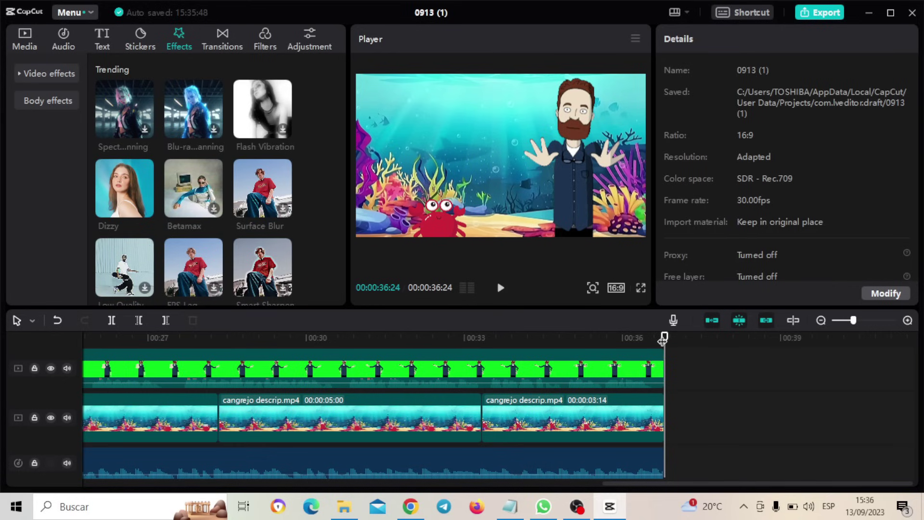
pyautogui.moveTo(663, 338); pyautogui.dragTo(2, 322)
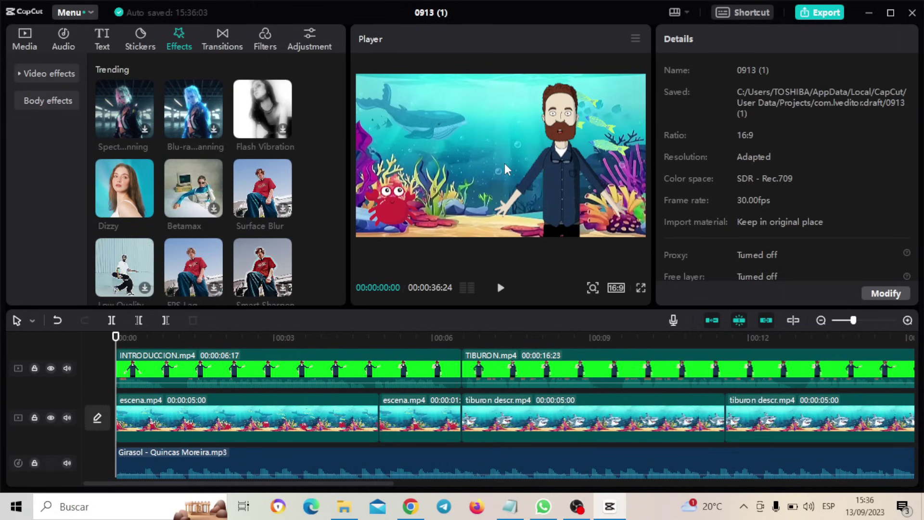
pyautogui.click(823, 14)
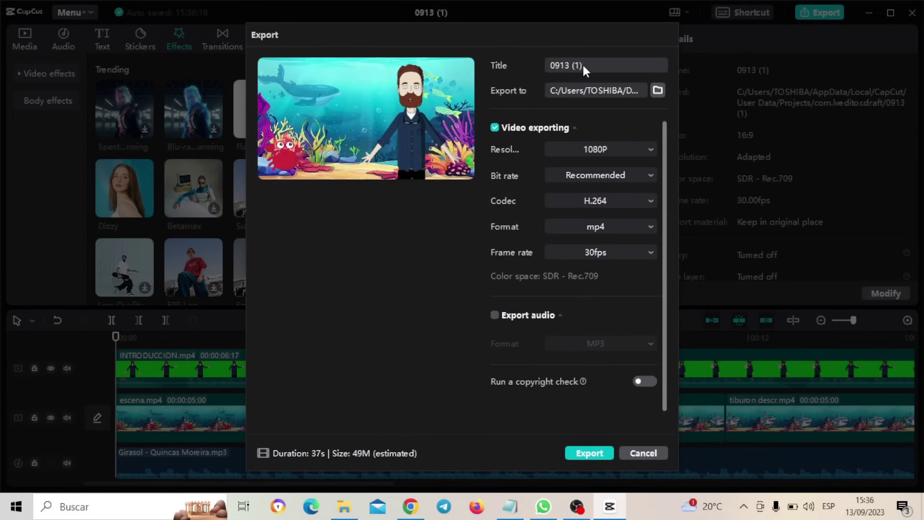
pyautogui.write('video explicati')
pyautogui.write('vo niñ')
pyautogui.write('os animales ')
pyautogui.write('marinos')
pyautogui.click(602, 452)
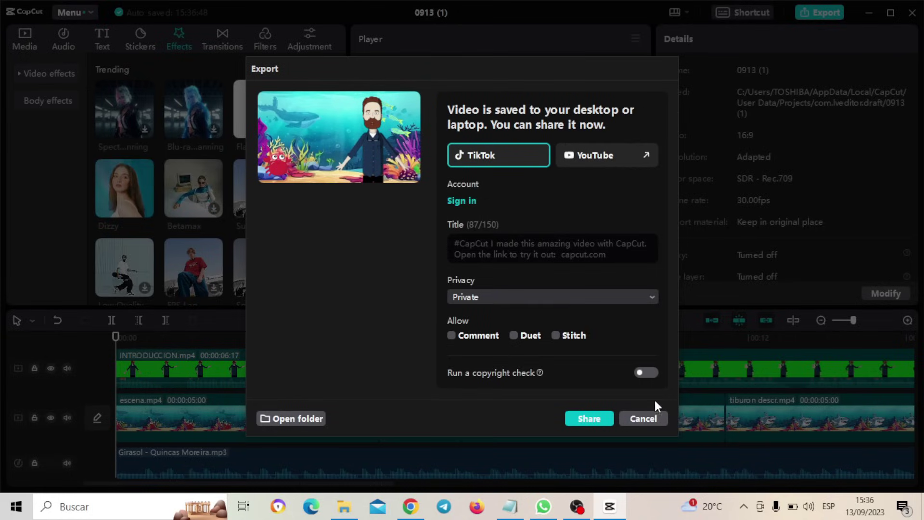
pyautogui.click(643, 419)
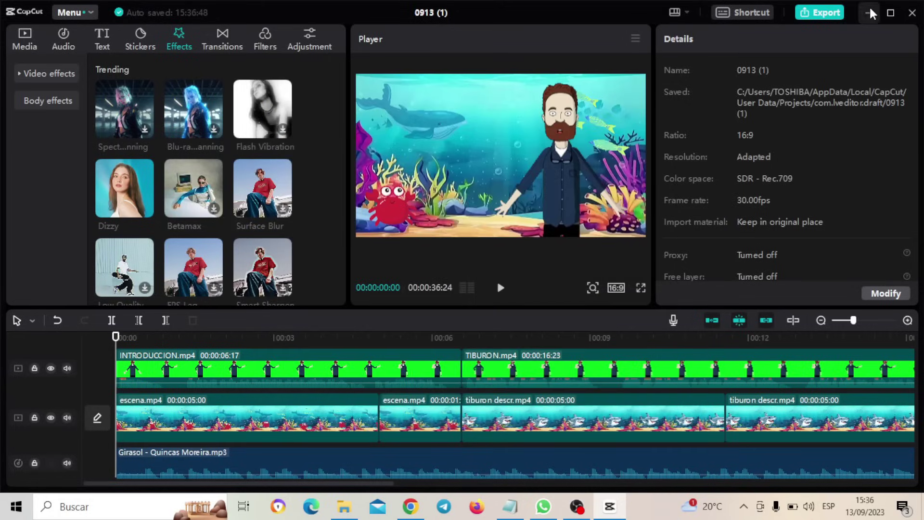
# Step: Minimize the editor and open the exported marine animals video from the desktop for playback
pyautogui.click(872, 13)
pyautogui.click(852, 9)
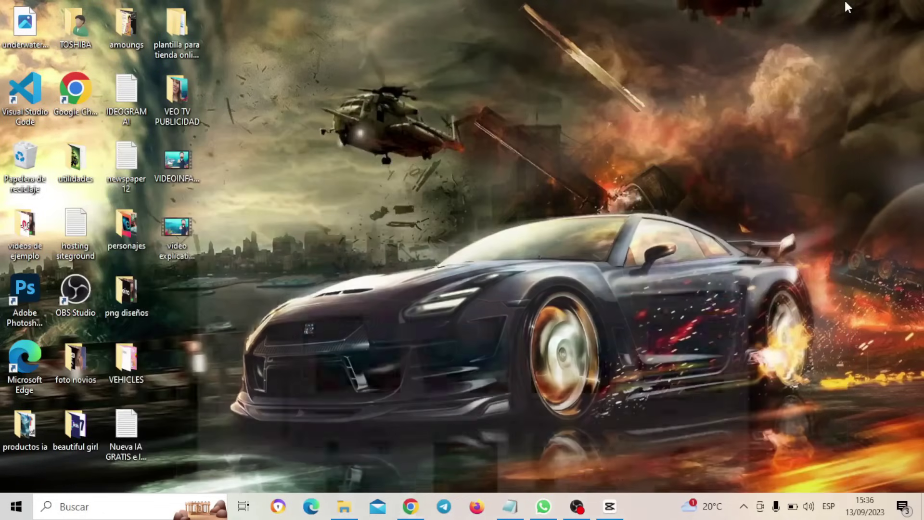
pyautogui.click(185, 235)
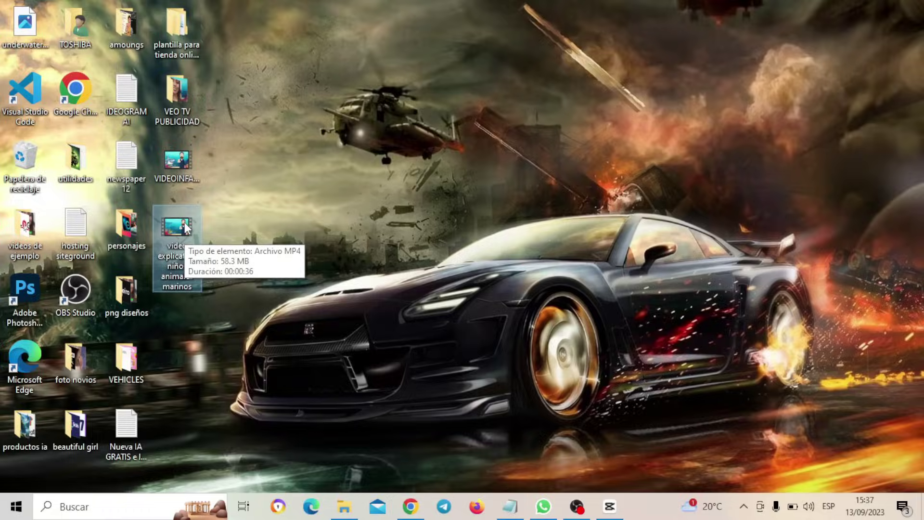
pyautogui.doubleClick(186, 230)
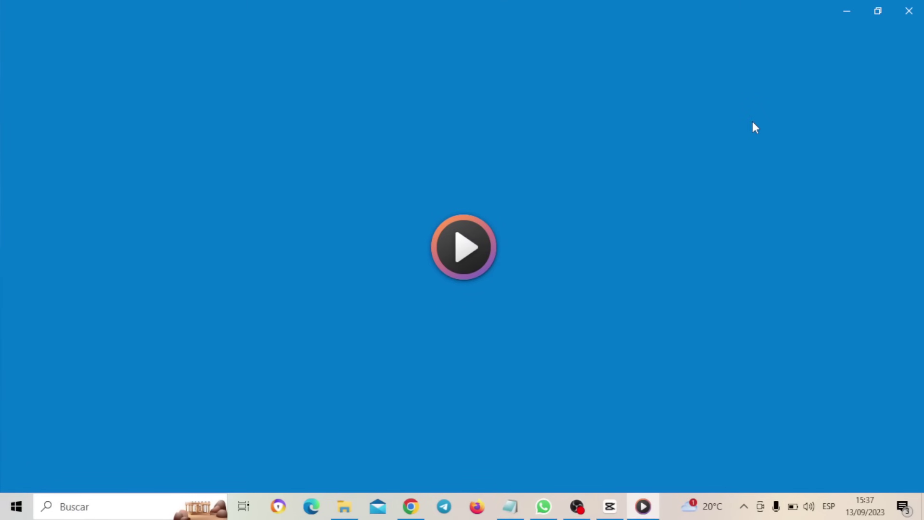